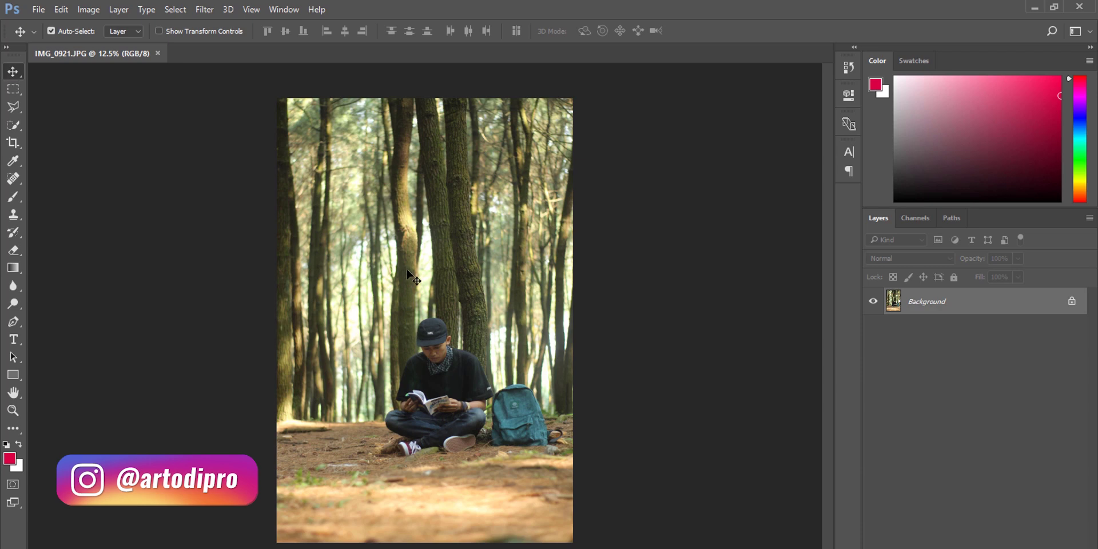
{"action": "left_click", "coordinate": [13, 142]}
{"action": "right_click", "coordinate": [495, 214]}
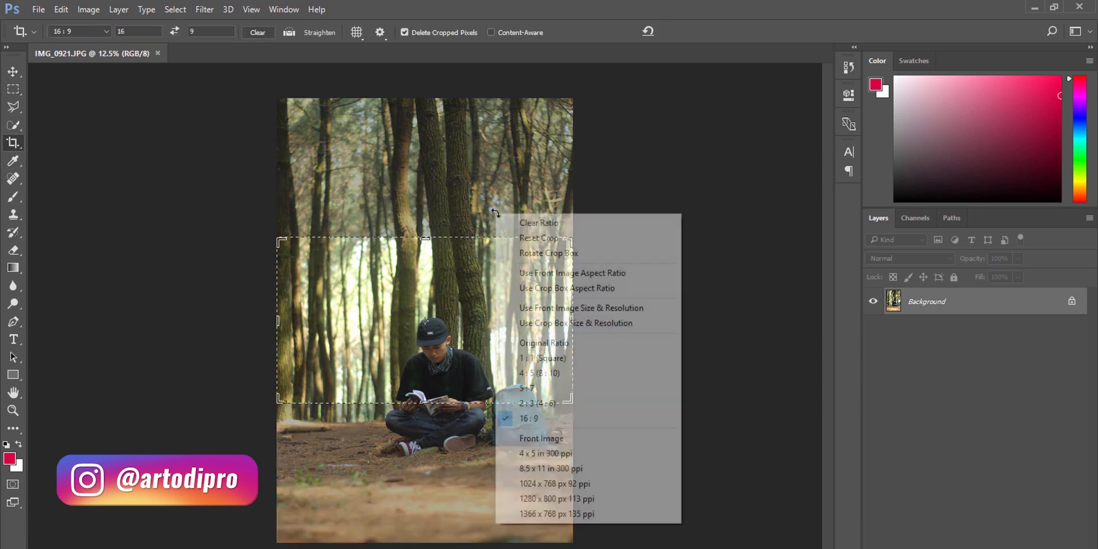
{"action": "left_click", "coordinate": [327, 215]}
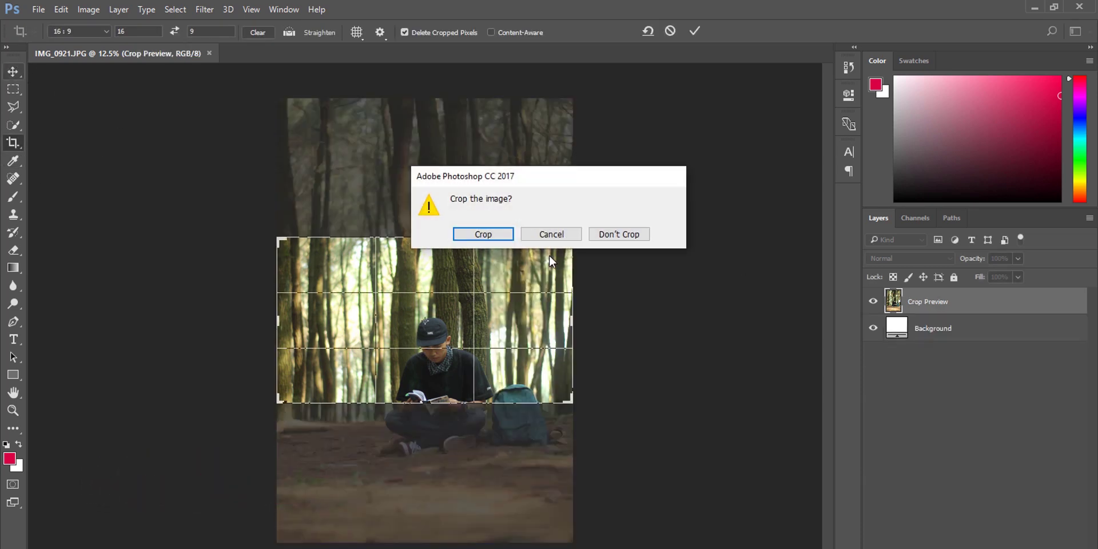
{"action": "left_click", "coordinate": [626, 235]}
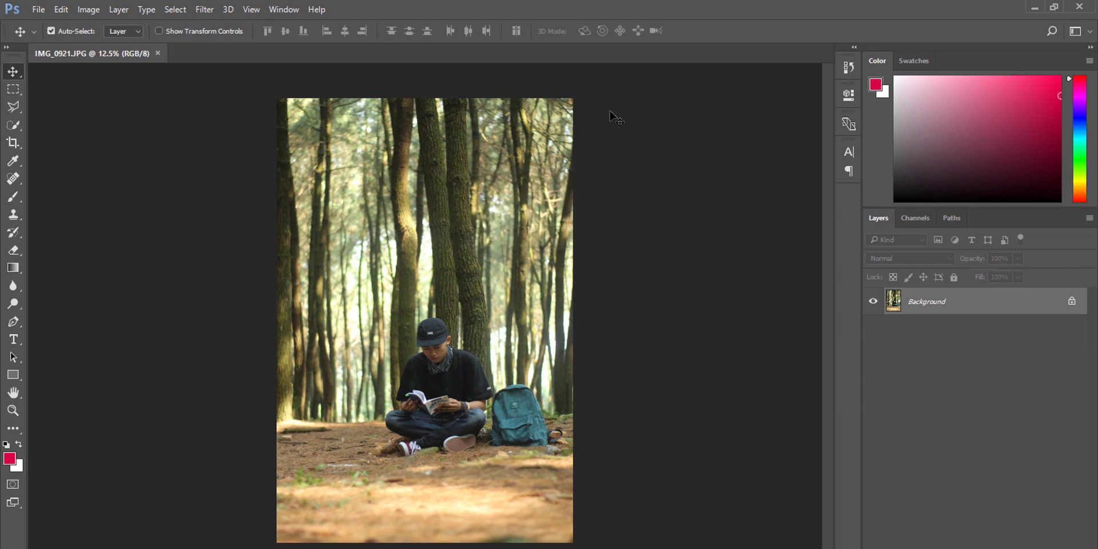
{"action": "left_click", "coordinate": [38, 10]}
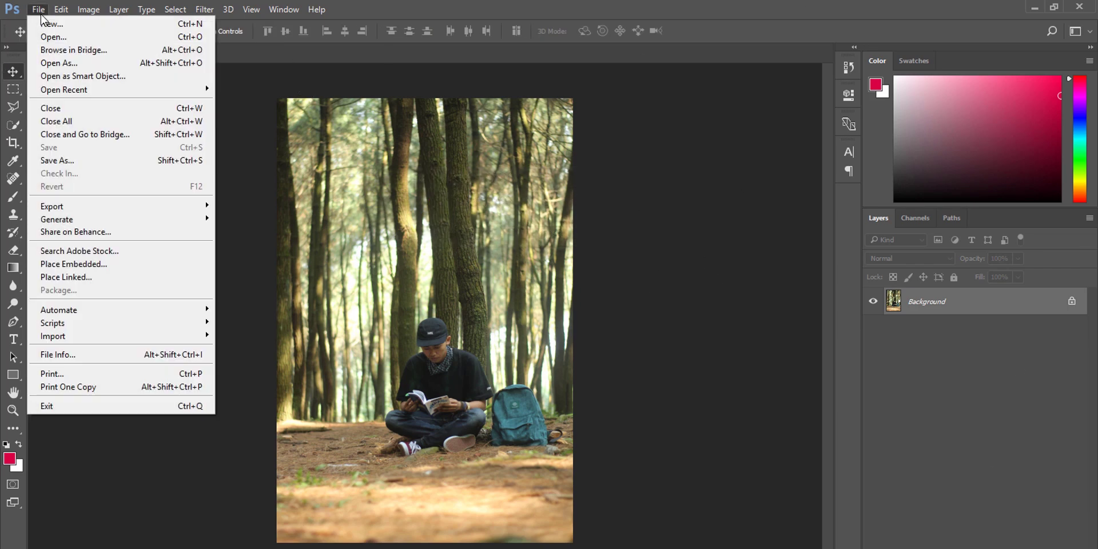
{"action": "left_click", "coordinate": [52, 36]}
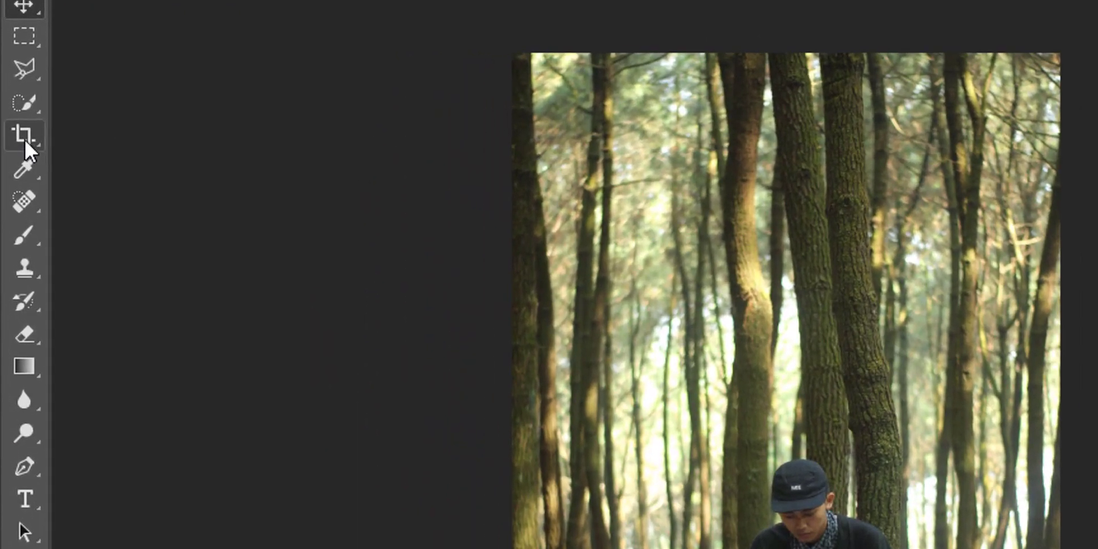
Start a crop of the photo and constrain the crop box to the 4:5 (8:10) ratio.
{"action": "left_click", "coordinate": [13, 142]}
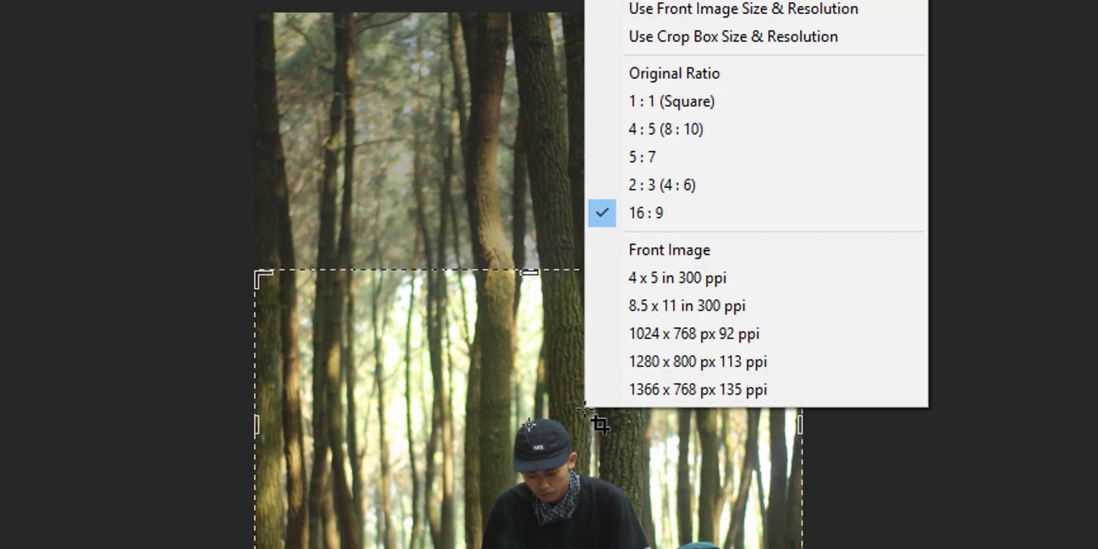
{"action": "left_click", "coordinate": [673, 135]}
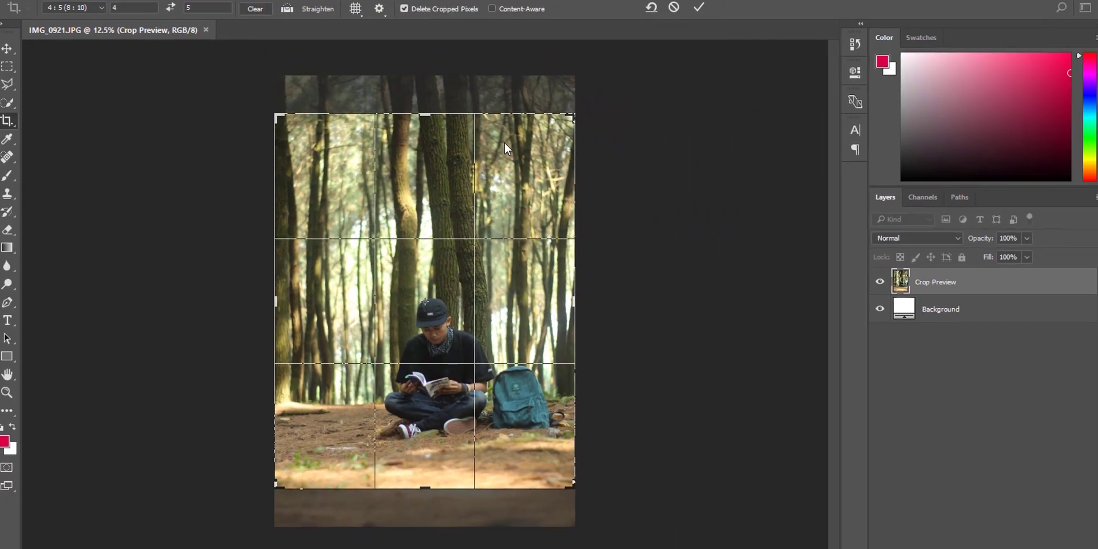
{"action": "right_click", "coordinate": [486, 272]}
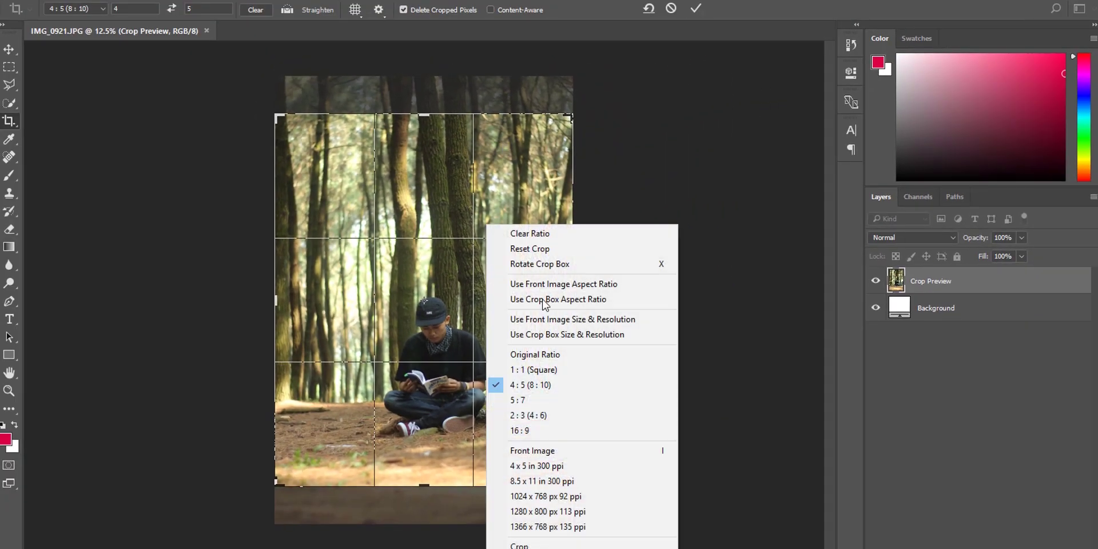
{"action": "left_click", "coordinate": [536, 368]}
{"action": "right_click", "coordinate": [498, 307]}
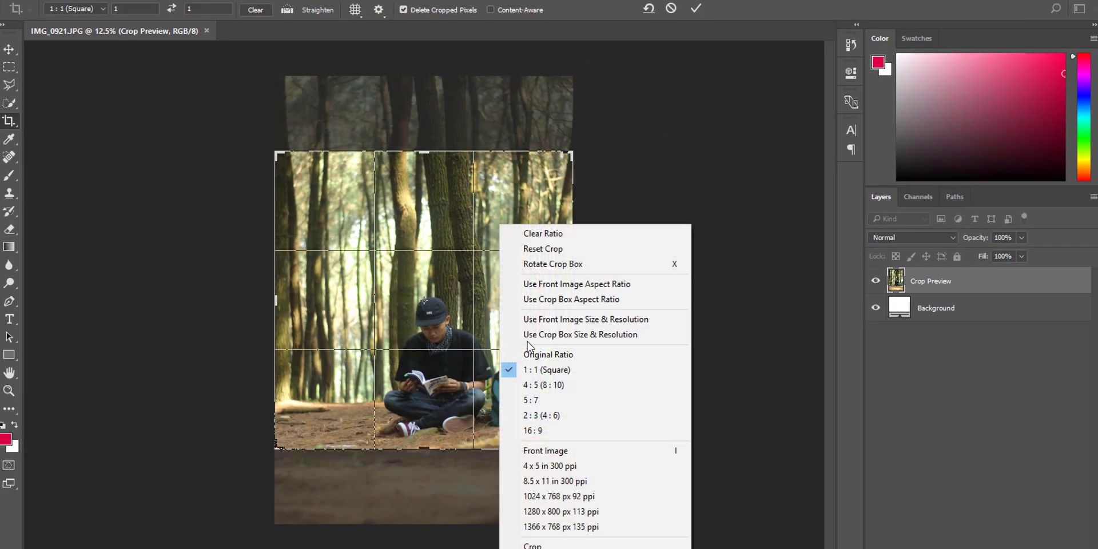
{"action": "left_click", "coordinate": [542, 386]}
Reframe the crop box around the seated man and backpack at about 111 × 139 cm, and apply the crop.
{"action": "left_click_drag", "start_coordinate": [279, 120], "coordinate": [280, 118]}
{"action": "left_click_drag", "start_coordinate": [438, 400], "coordinate": [436, 380]}
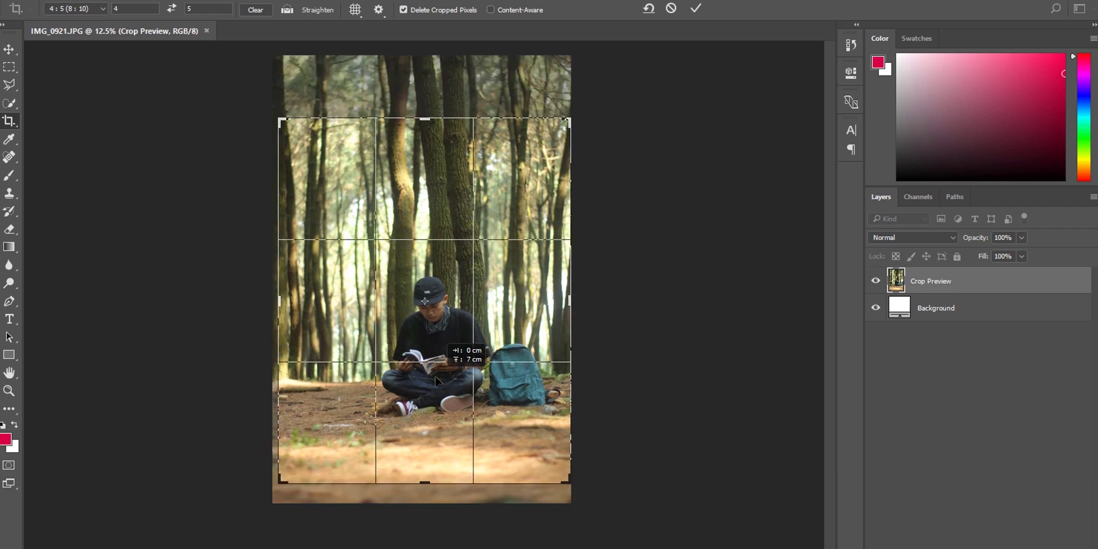
{"action": "left_click_drag", "start_coordinate": [279, 119], "coordinate": [296, 125]}
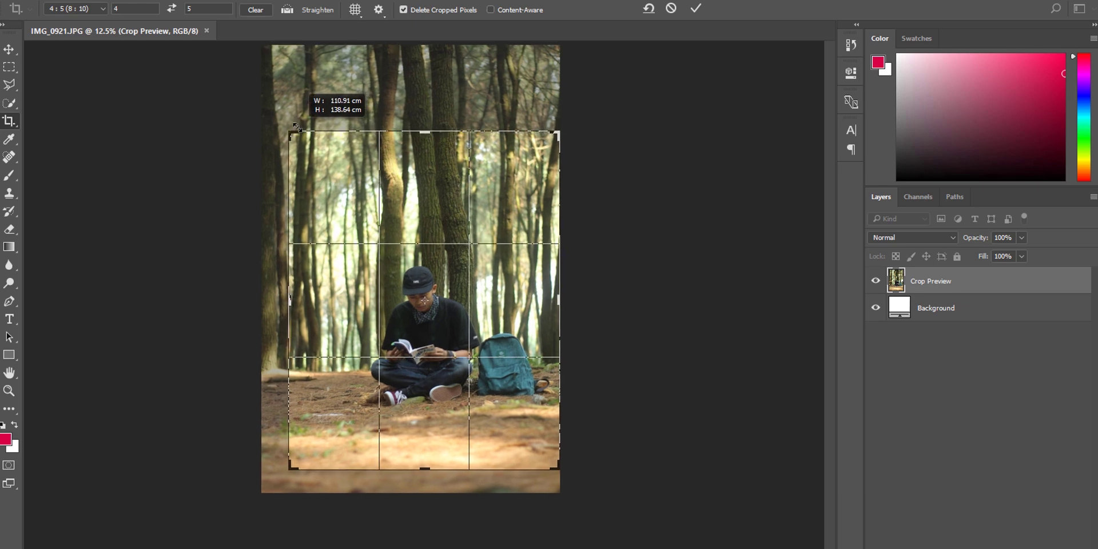
{"action": "key", "text": "Return"}
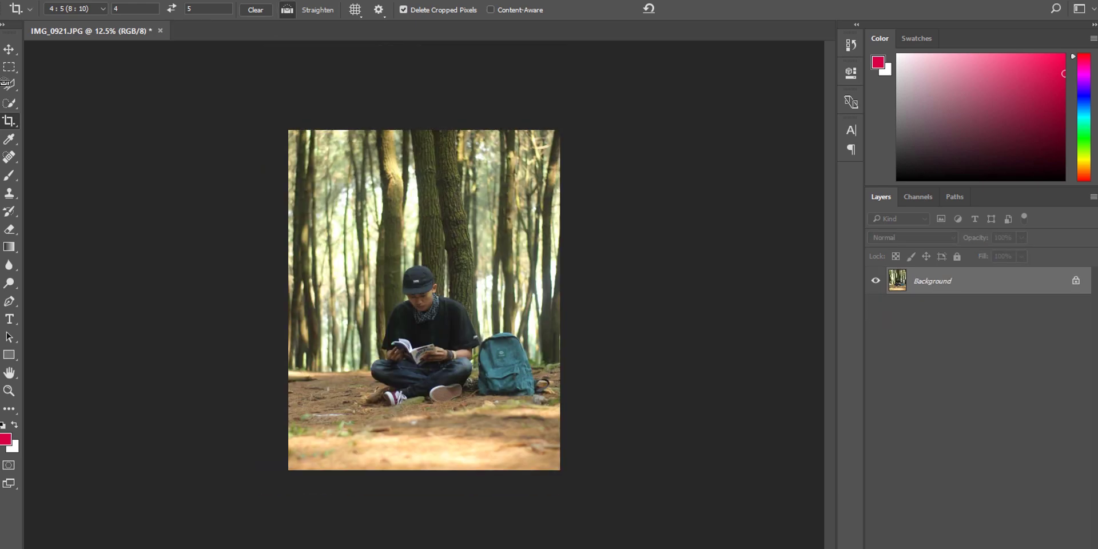
{"action": "key", "text": "v"}
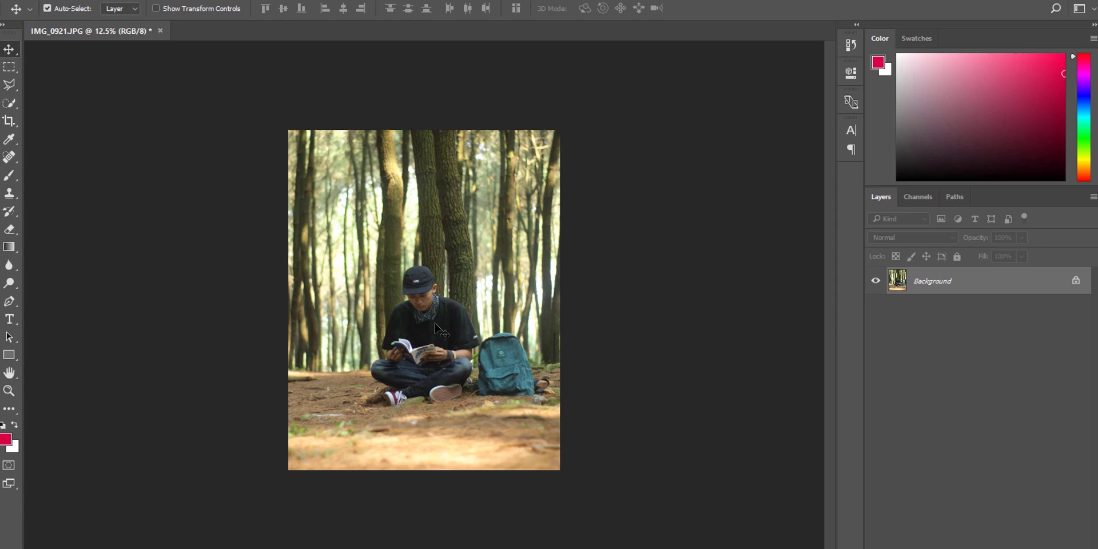
Examine the cropped photo up close around the man and backpack, and as a whole.
{"action": "scroll", "coordinate": [435, 327], "scroll_direction": "up", "scroll_amount": 1}
{"action": "scroll", "coordinate": [430, 342], "scroll_direction": "up", "scroll_amount": 3}
{"action": "scroll", "coordinate": [431, 343], "scroll_direction": "down", "scroll_amount": 1}
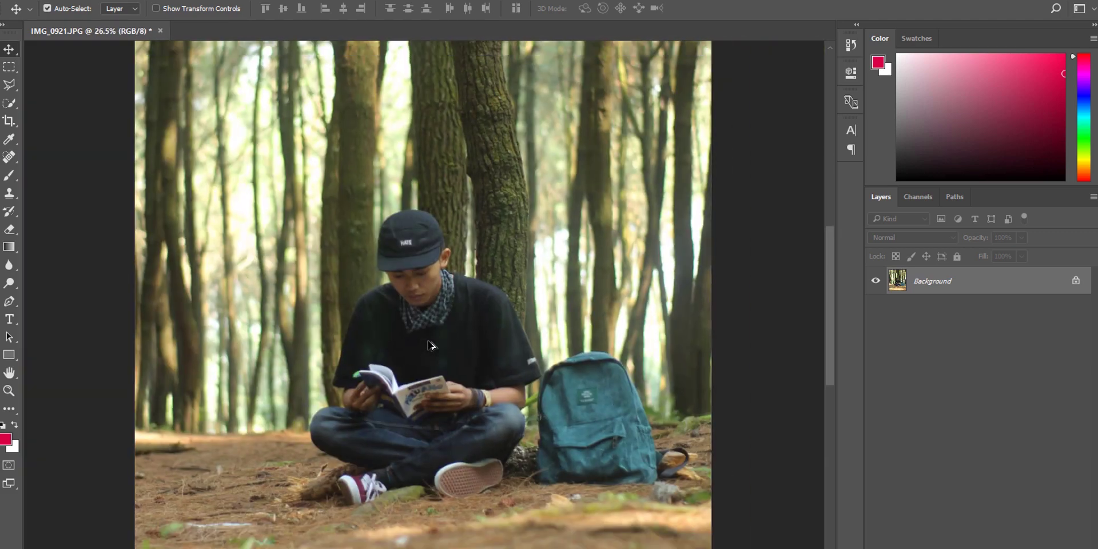
{"action": "scroll", "coordinate": [432, 346], "scroll_direction": "up", "scroll_amount": 2}
{"action": "scroll", "coordinate": [433, 348], "scroll_direction": "down", "scroll_amount": 4}
{"action": "scroll", "coordinate": [435, 350], "scroll_direction": "up", "scroll_amount": 1}
{"action": "scroll", "coordinate": [429, 343], "scroll_direction": "up", "scroll_amount": 2}
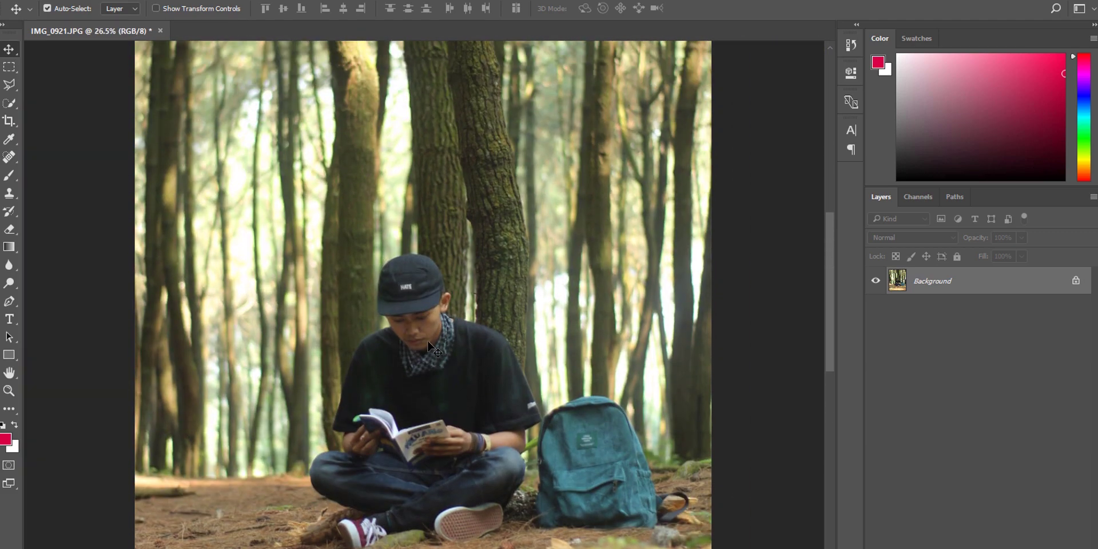
{"action": "scroll", "coordinate": [429, 343], "scroll_direction": "down", "scroll_amount": 4}
{"action": "scroll", "coordinate": [430, 345], "scroll_direction": "up", "scroll_amount": 2}
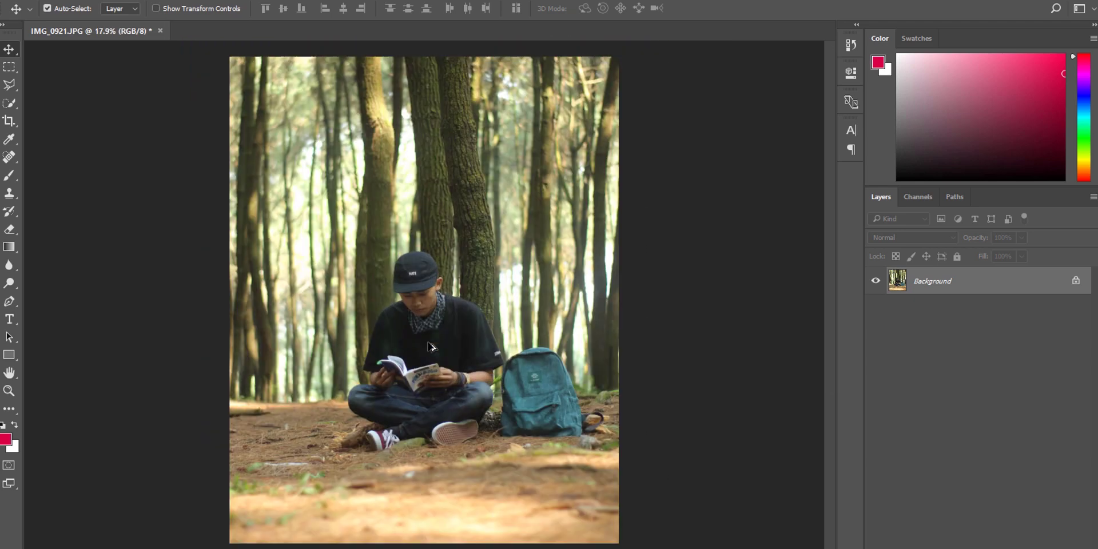
{"action": "scroll", "coordinate": [430, 345], "scroll_direction": "down", "scroll_amount": 3}
{"action": "scroll", "coordinate": [432, 348], "scroll_direction": "up", "scroll_amount": 6}
{"action": "scroll", "coordinate": [429, 343], "scroll_direction": "left", "scroll_amount": 1}
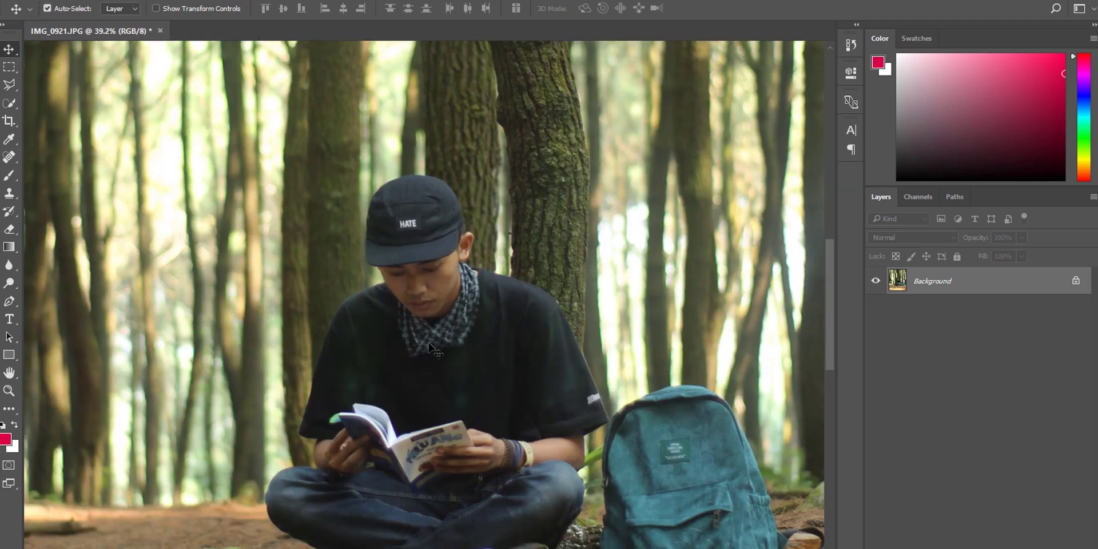
{"action": "scroll", "coordinate": [429, 343], "scroll_direction": "left", "scroll_amount": 6}
{"action": "scroll", "coordinate": [429, 343], "scroll_direction": "right", "scroll_amount": 8}
{"action": "scroll", "coordinate": [429, 343], "scroll_direction": "left", "scroll_amount": 1}
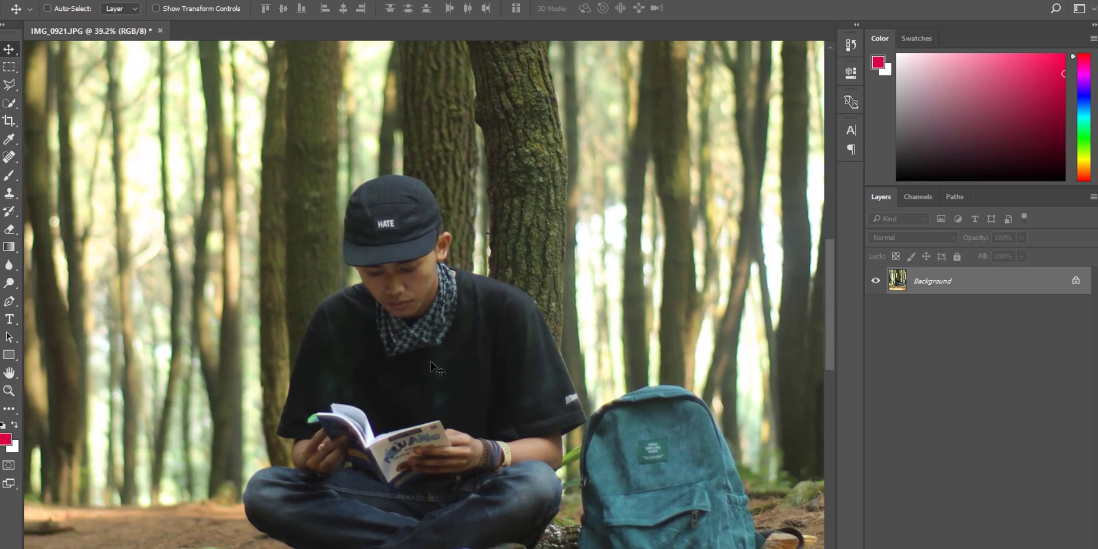
{"action": "scroll", "coordinate": [783, 346], "scroll_direction": "left", "scroll_amount": 4}
{"action": "scroll", "coordinate": [783, 346], "scroll_direction": "right", "scroll_amount": 3}
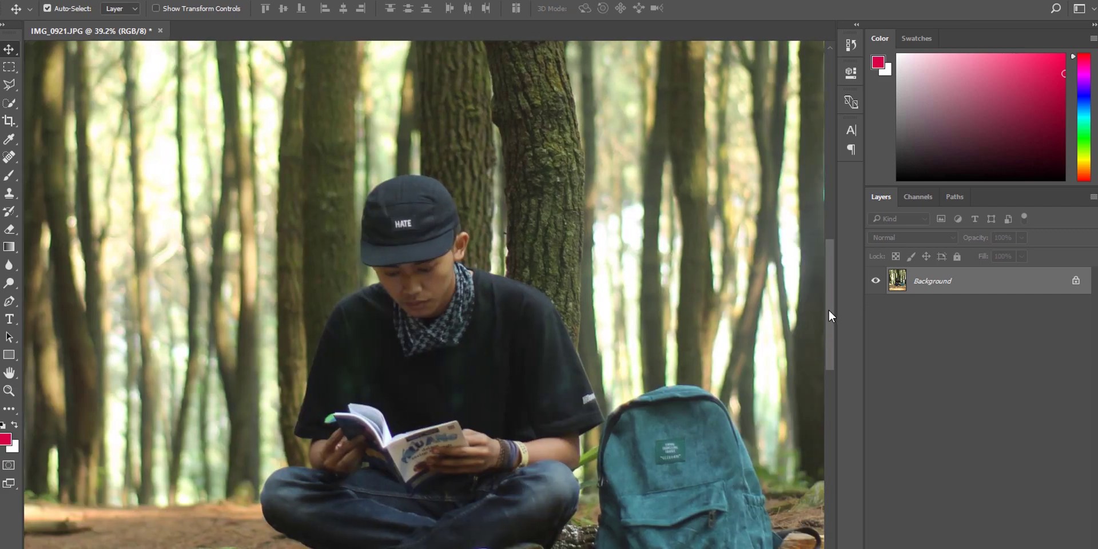
{"action": "left_click_drag", "start_coordinate": [829, 310], "coordinate": [841, 299]}
{"action": "scroll", "coordinate": [440, 383], "scroll_direction": "down", "scroll_amount": 5}
{"action": "scroll", "coordinate": [435, 389], "scroll_direction": "up", "scroll_amount": 3}
{"action": "scroll", "coordinate": [435, 392], "scroll_direction": "down", "scroll_amount": 1}
{"action": "scroll", "coordinate": [438, 393], "scroll_direction": "up", "scroll_amount": 1}
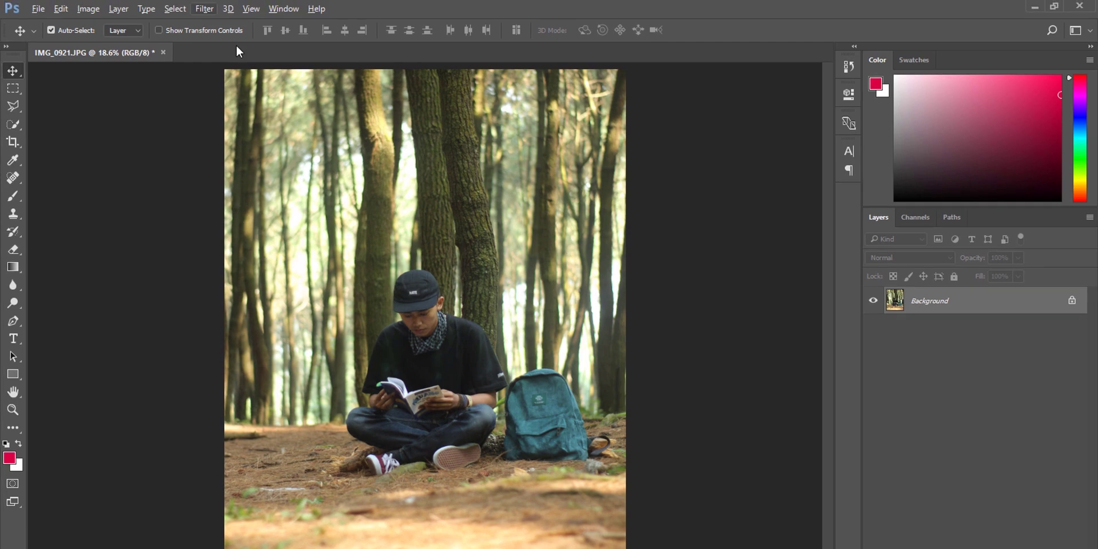
Open the Camera Raw filter on the photo and set Clarity to +41, Dehaze to -7 and Vibrance to -17.
{"action": "left_click", "coordinate": [207, 14]}
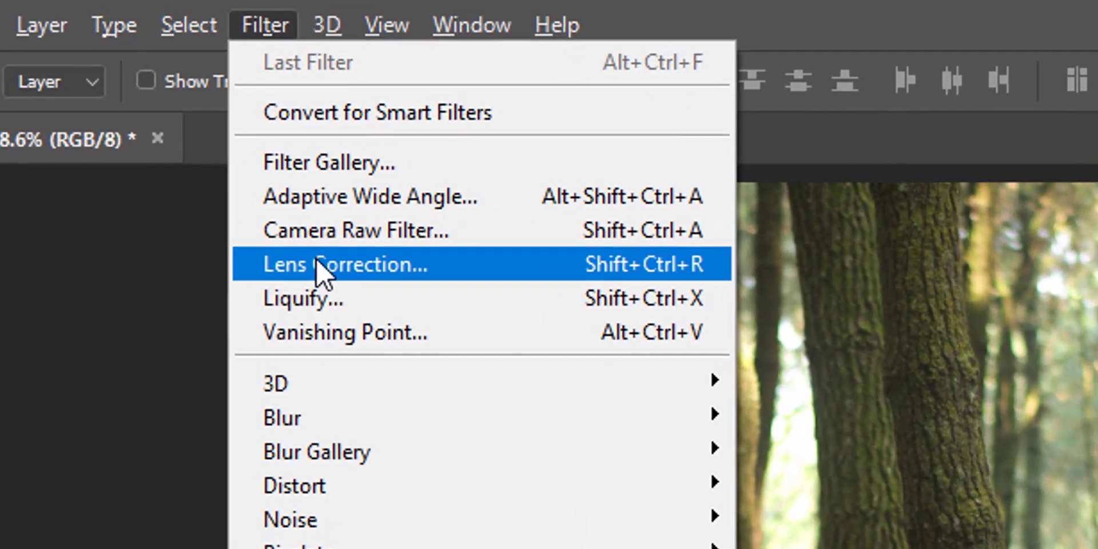
{"action": "left_click", "coordinate": [261, 143]}
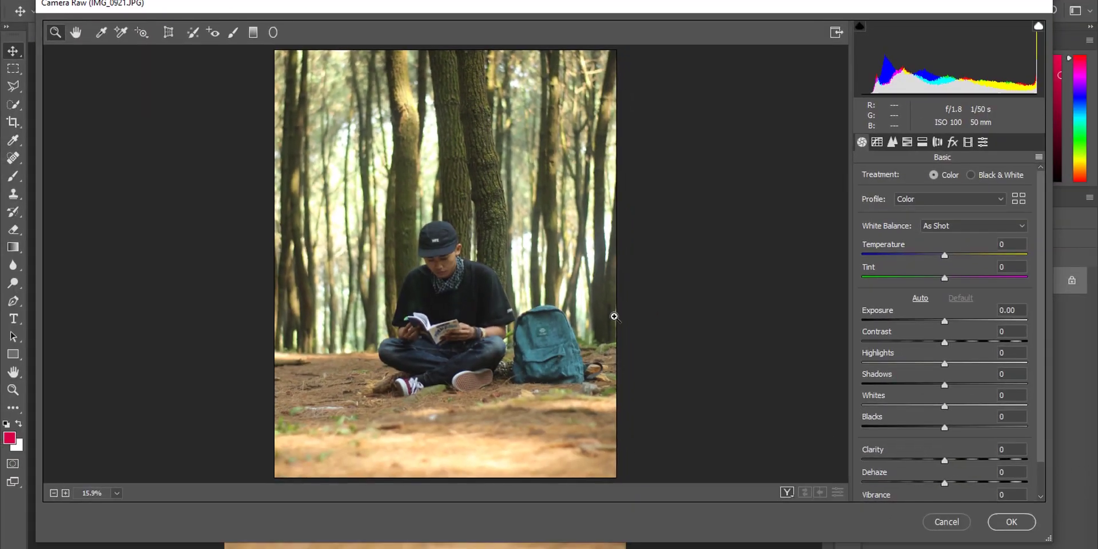
{"action": "left_click_drag", "start_coordinate": [944, 460], "coordinate": [971, 443]}
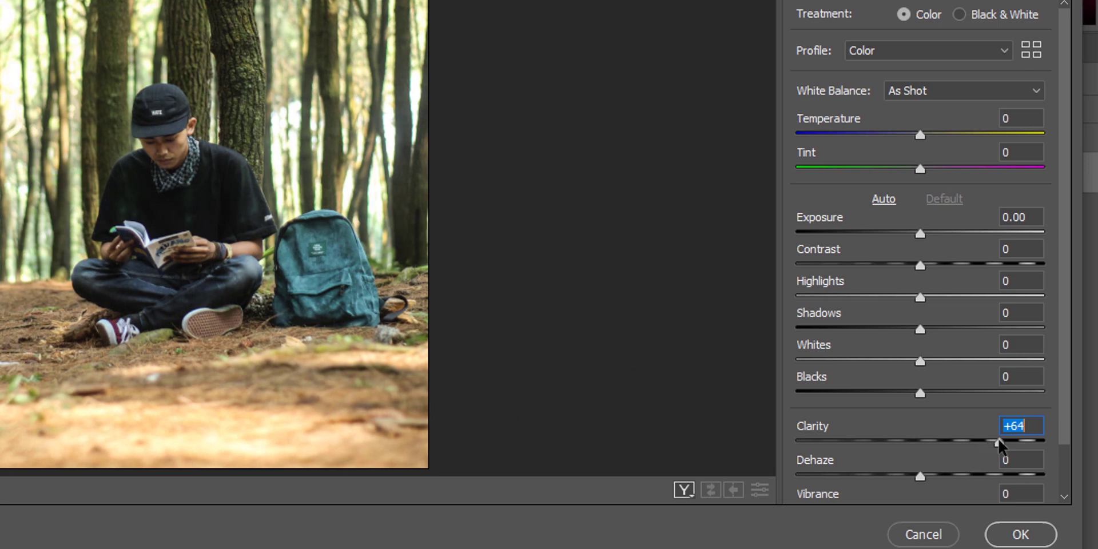
{"action": "scroll", "coordinate": [971, 443], "scroll_direction": "down", "scroll_amount": 2}
{"action": "left_click_drag", "start_coordinate": [921, 419], "coordinate": [907, 421]}
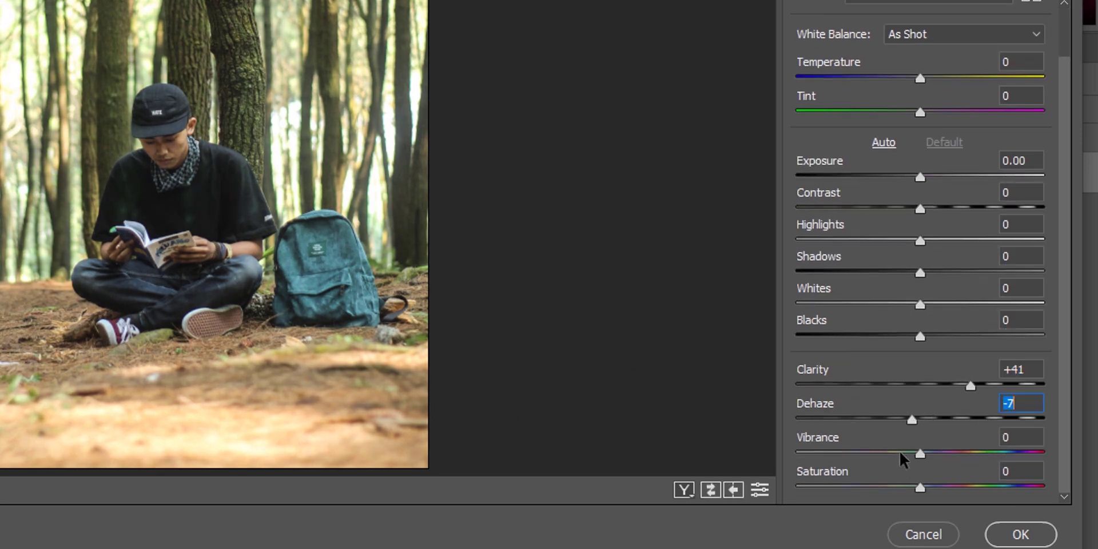
{"action": "left_click_drag", "start_coordinate": [899, 455], "coordinate": [898, 457]}
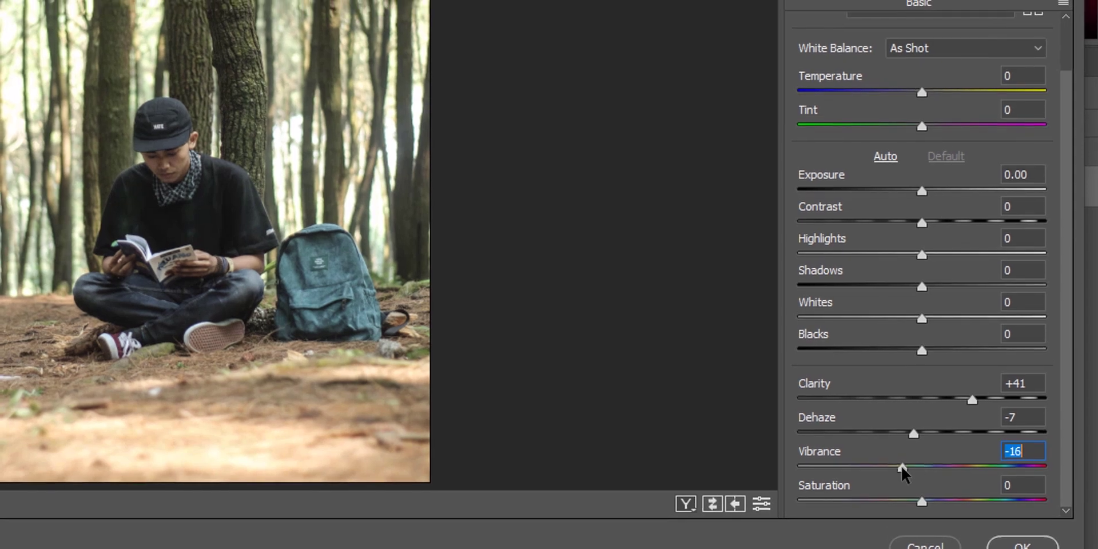
Set the sharpening Amount to 79 in the Camera Raw detail settings.
{"action": "scroll", "coordinate": [867, 328], "scroll_direction": "up", "scroll_amount": 2}
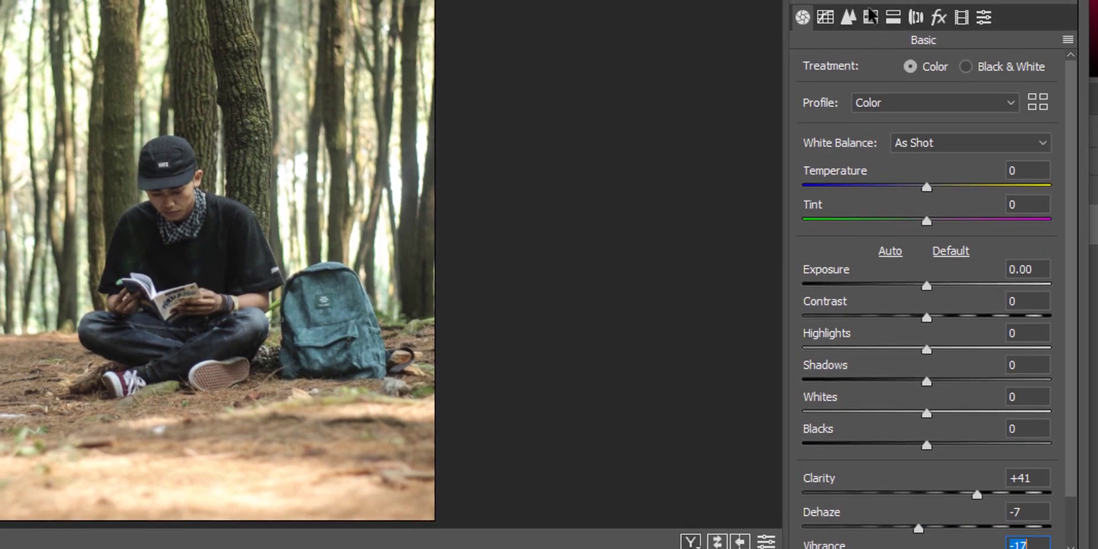
{"action": "left_click", "coordinate": [850, 17]}
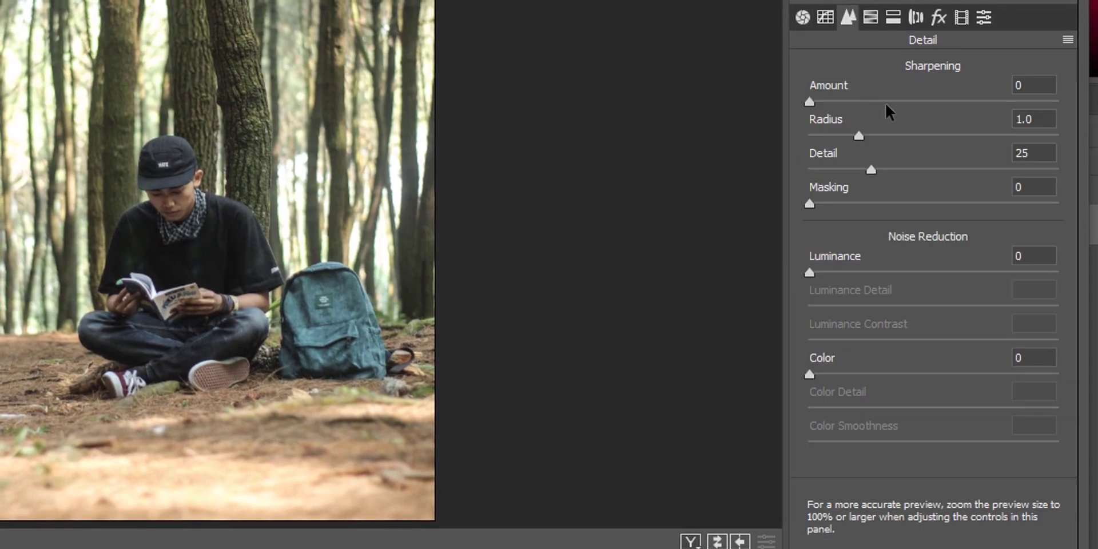
{"action": "left_click_drag", "start_coordinate": [916, 110], "coordinate": [938, 112]}
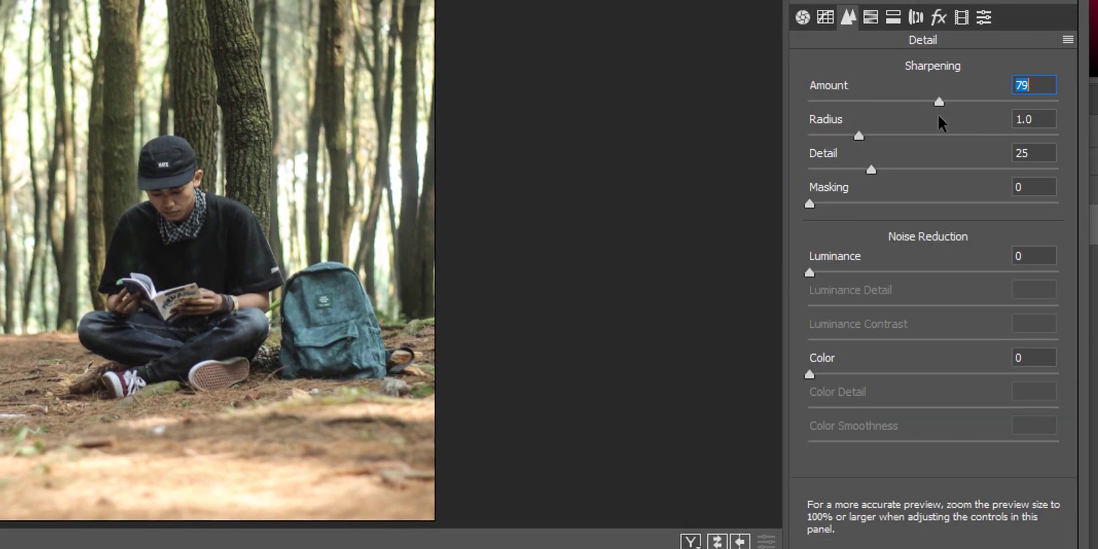
Adjust the basic tones with Blacks +36, Shadows -23, Highlights -79 and Exposure -0.30.
{"action": "left_click", "coordinate": [803, 18]}
{"action": "left_click_drag", "start_coordinate": [946, 455], "coordinate": [971, 448]}
{"action": "left_click", "coordinate": [858, 382]}
{"action": "left_click_drag", "start_coordinate": [858, 382], "coordinate": [897, 380]}
{"action": "left_click_drag", "start_coordinate": [891, 350], "coordinate": [833, 359]}
{"action": "left_click_drag", "start_coordinate": [926, 297], "coordinate": [918, 298]}
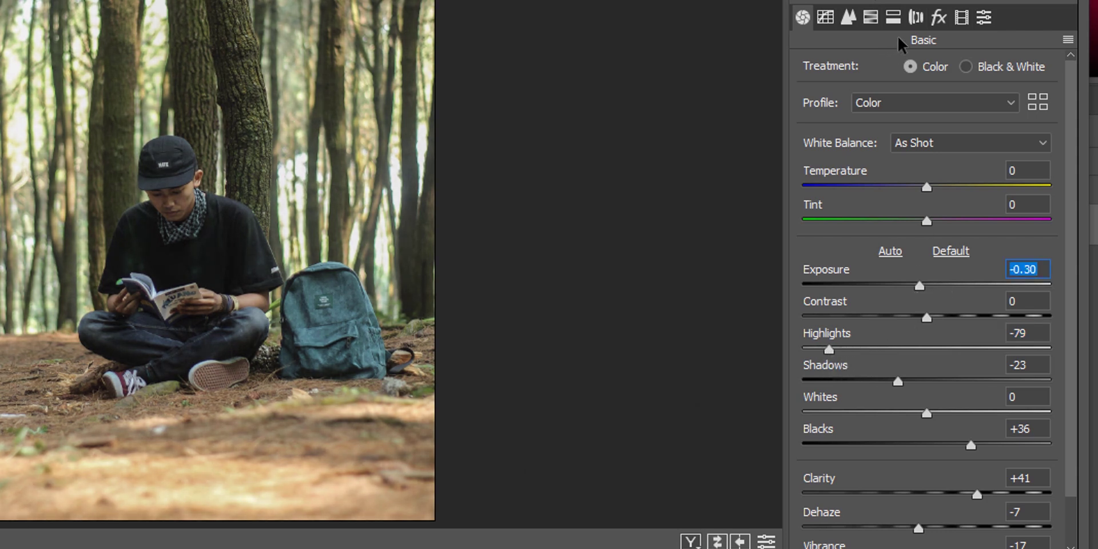
Add a post-crop vignette with Amount -38, Midpoint 37, Roundness -3 and Feather 88.
{"action": "left_click", "coordinate": [936, 21]}
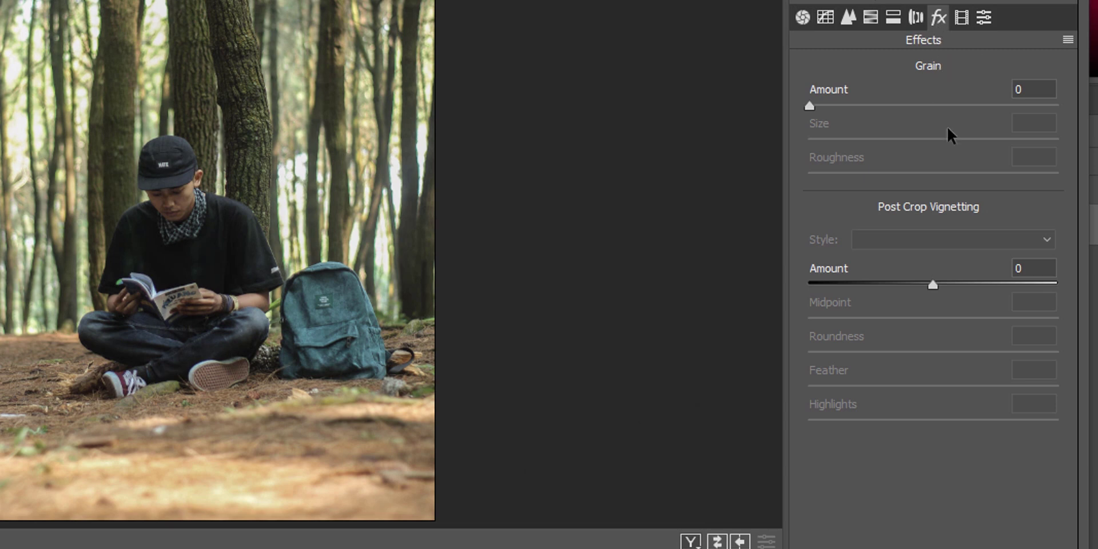
{"action": "left_click_drag", "start_coordinate": [934, 284], "coordinate": [883, 287]}
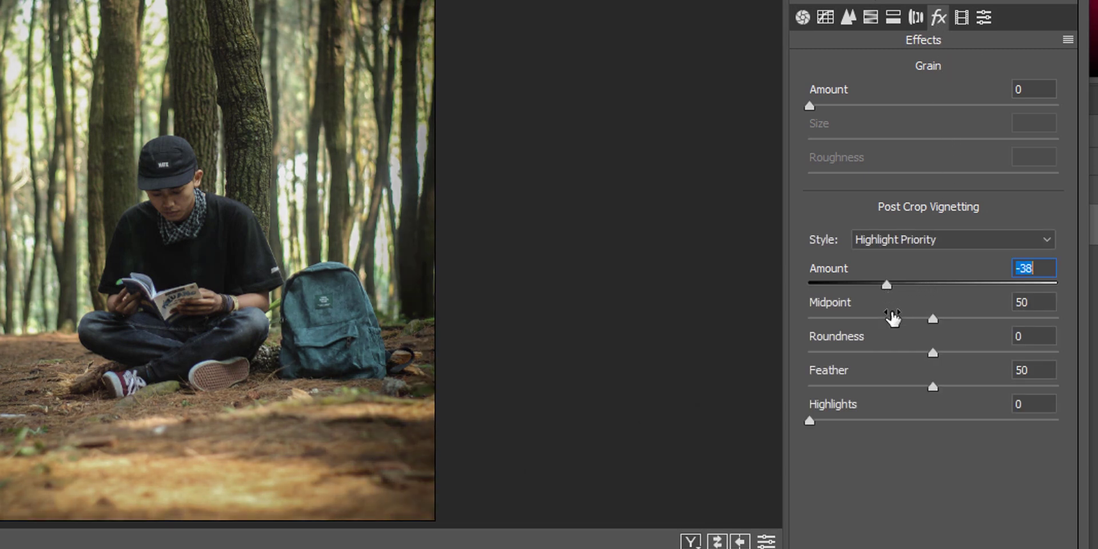
{"action": "left_click", "coordinate": [886, 318]}
{"action": "mouse_move", "coordinate": [933, 353]}
{"action": "left_mouse_down"}
{"action": "mouse_move", "coordinate": [949, 351]}
{"action": "mouse_move", "coordinate": [929, 345]}
{"action": "left_mouse_up"}
{"action": "left_click_drag", "start_coordinate": [933, 386], "coordinate": [1066, 387]}
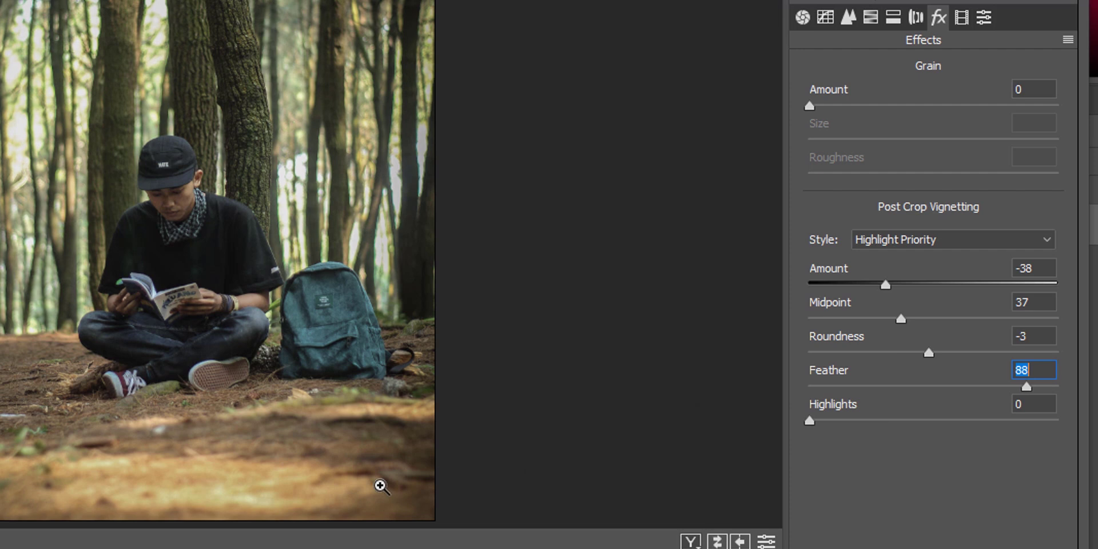
Refine the post-crop vignette with Amount -43, Midpoint 27 and Roundness +100.
{"action": "left_click_drag", "start_coordinate": [884, 285], "coordinate": [875, 279]}
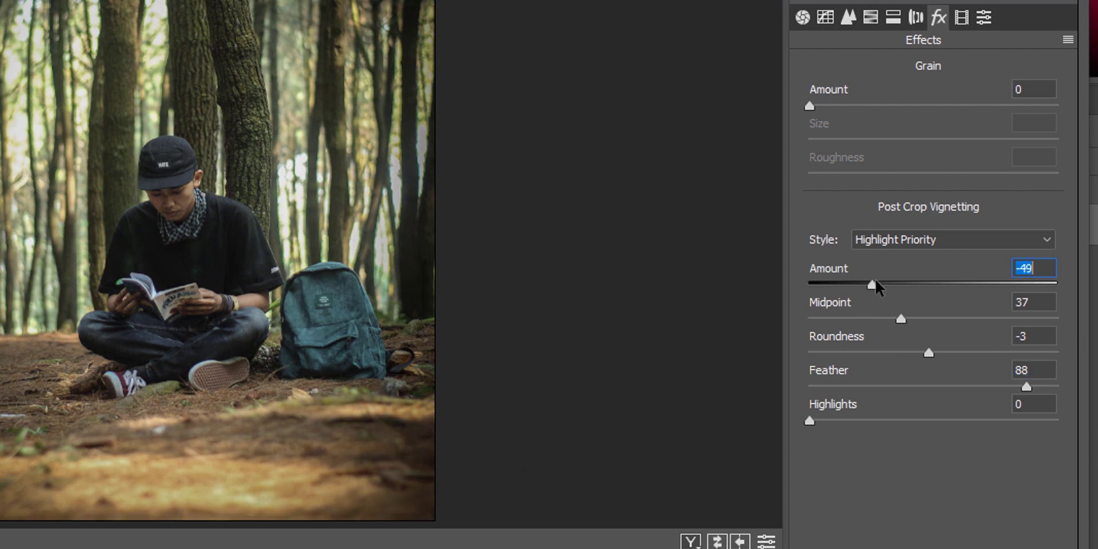
{"action": "left_click_drag", "start_coordinate": [900, 319], "coordinate": [869, 322]}
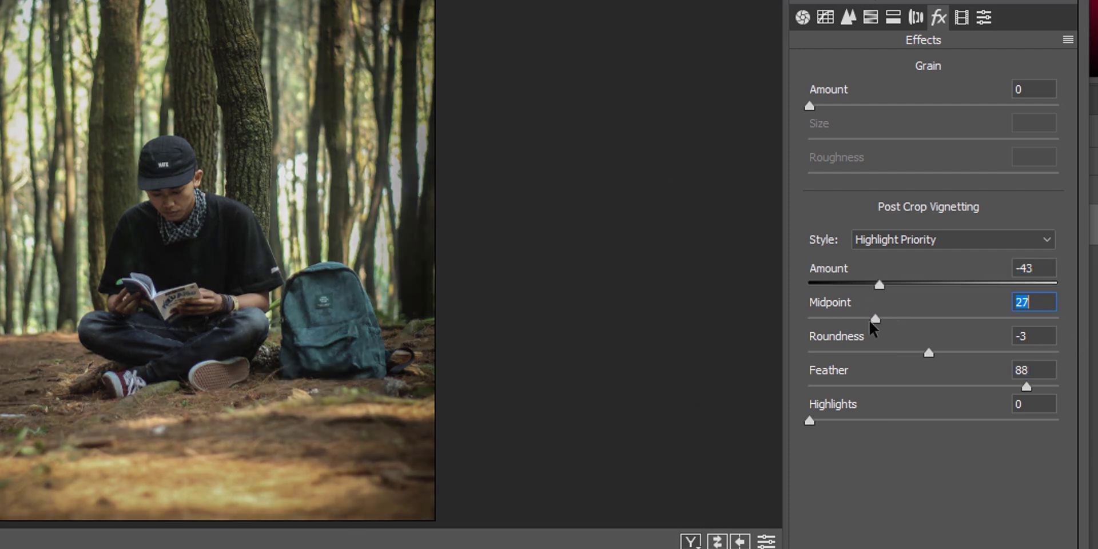
{"action": "key", "text": "Tab"}
{"action": "key", "text": "shift+Up"}
{"action": "key", "text": "shift+Up"}
{"action": "key", "text": "shift+Up"}
{"action": "key", "text": "shift+Up"}
{"action": "key", "text": "shift+Up"}
{"action": "key", "text": "shift+Up"}
{"action": "key", "text": "shift+Up"}
{"action": "key", "text": "shift+Up"}
{"action": "key", "text": "shift+Up"}
{"action": "key", "text": "shift+Up"}
{"action": "key", "text": "shift+Up"}
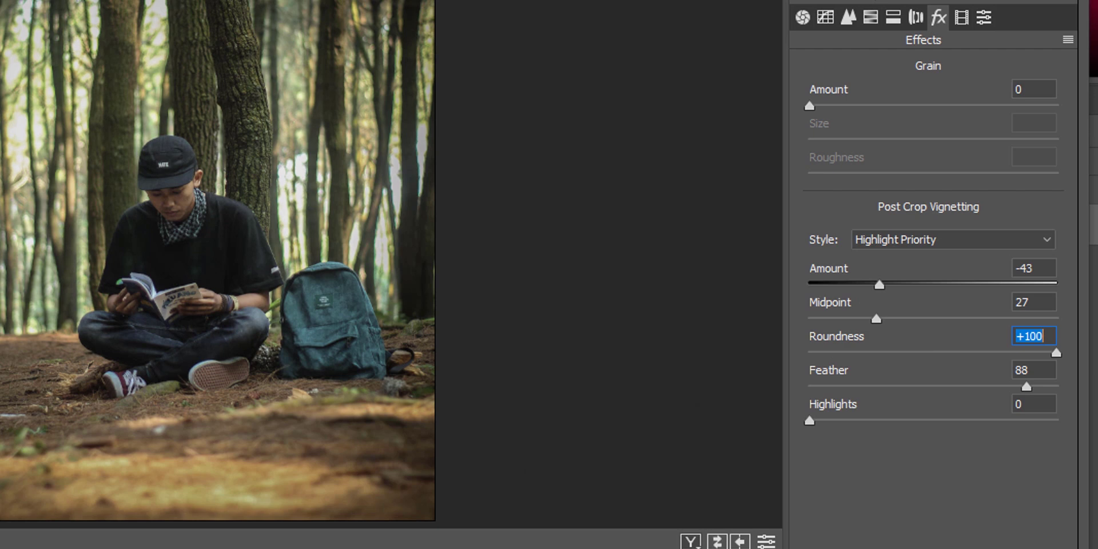
Set the post-crop vignette's Feather to 100.
{"action": "key", "text": "Tab"}
{"action": "key", "text": "shift+Up"}
{"action": "key", "text": "shift+Up"}
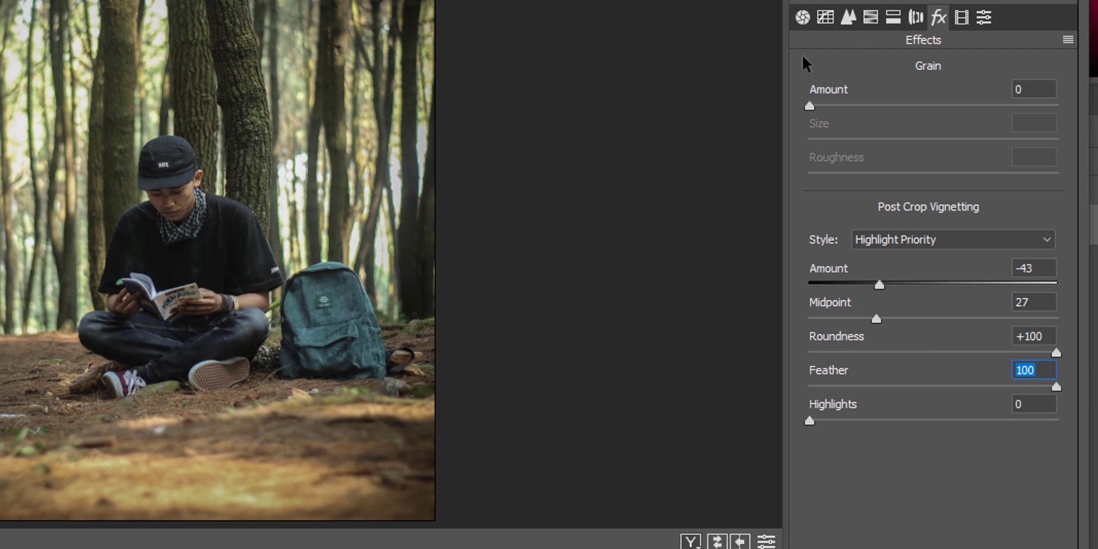
Set the white balance Temperature to -5 and apply the Camera Raw filter to the photo.
{"action": "left_click", "coordinate": [803, 18]}
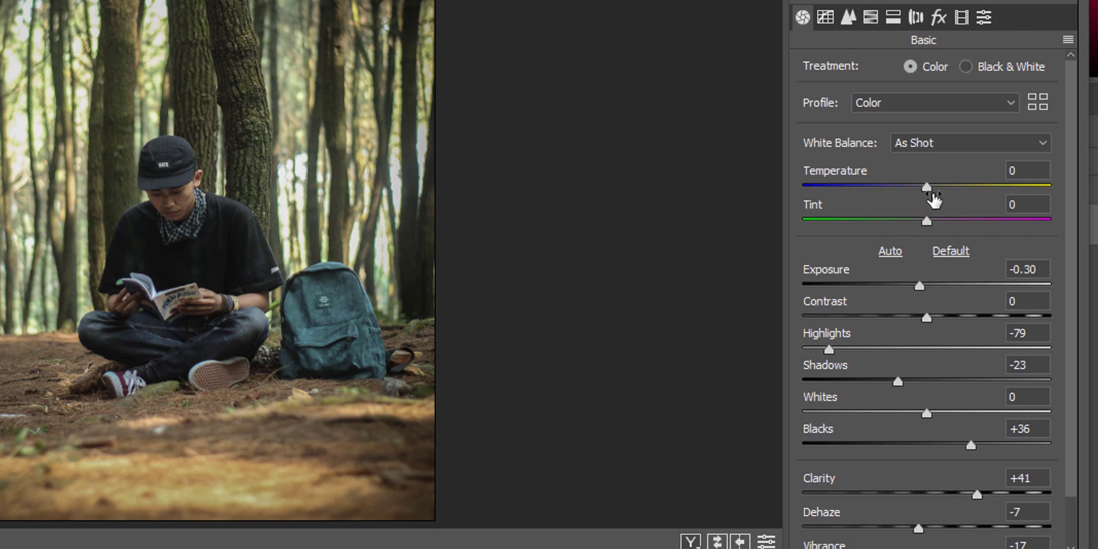
{"action": "left_click_drag", "start_coordinate": [926, 184], "coordinate": [923, 184]}
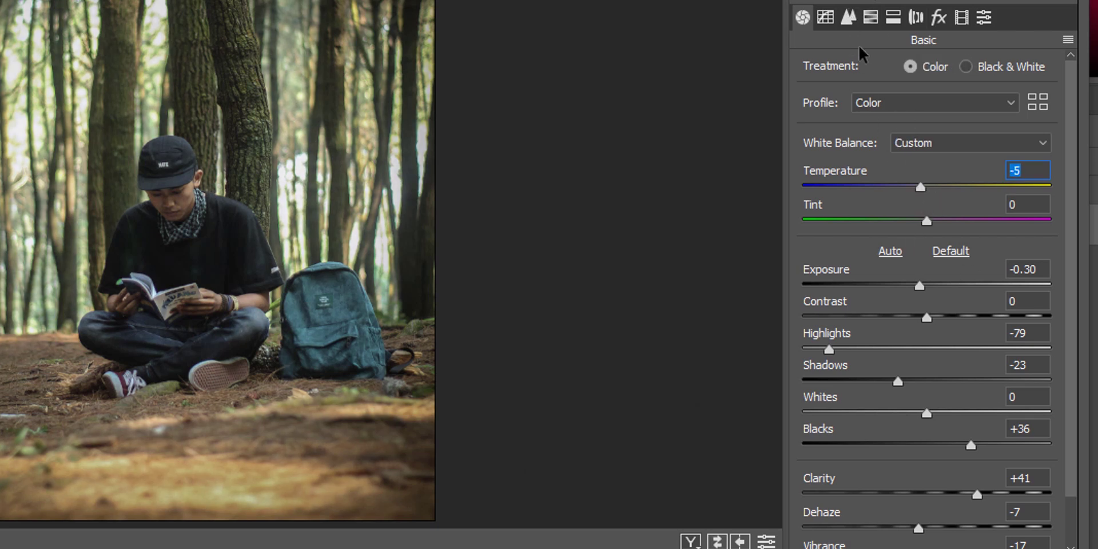
{"action": "left_click", "coordinate": [848, 18]}
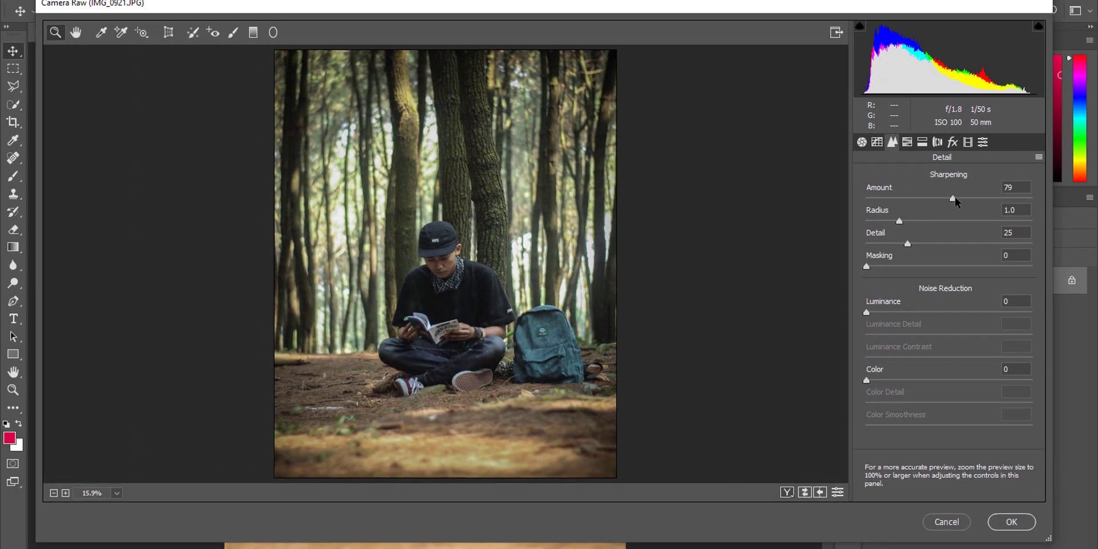
{"action": "left_click", "coordinate": [1011, 521]}
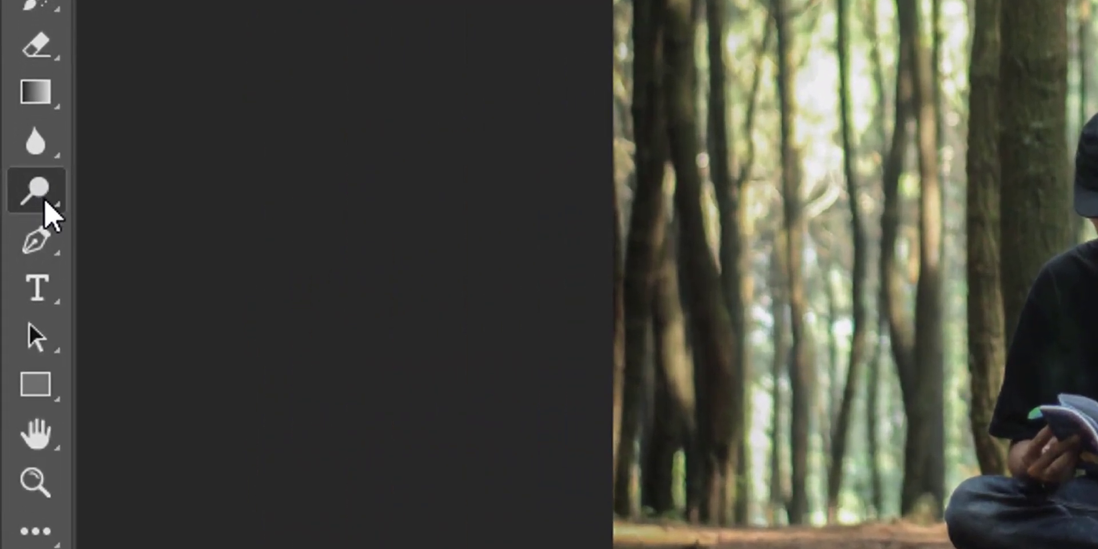
Activate the Dodge tool from the group that also holds Burn and Sponge.
{"action": "left_click", "coordinate": [16, 285]}
{"action": "right_click", "coordinate": [44, 197]}
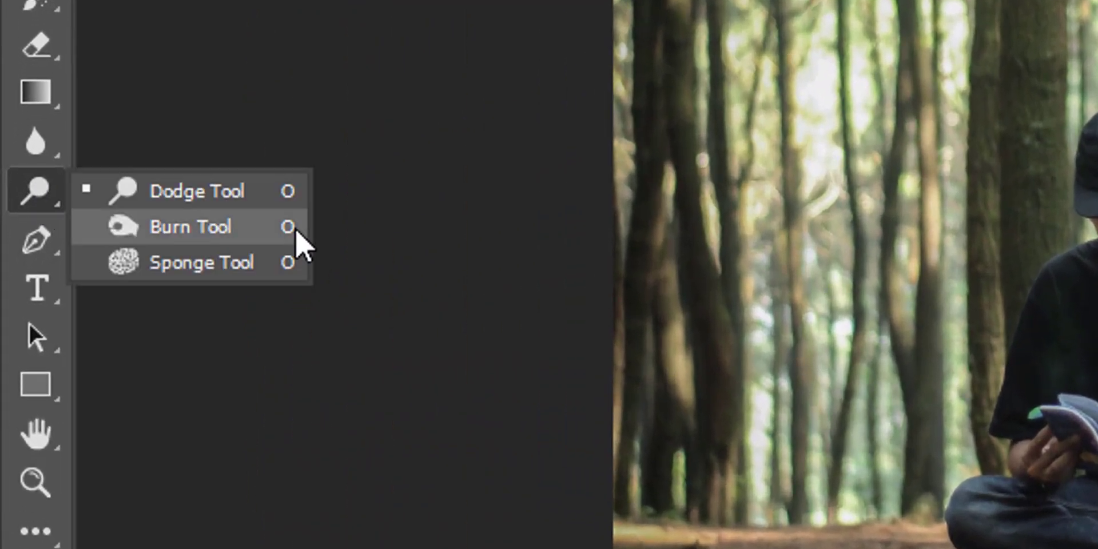
{"action": "left_click", "coordinate": [247, 194]}
{"action": "right_click", "coordinate": [35, 197]}
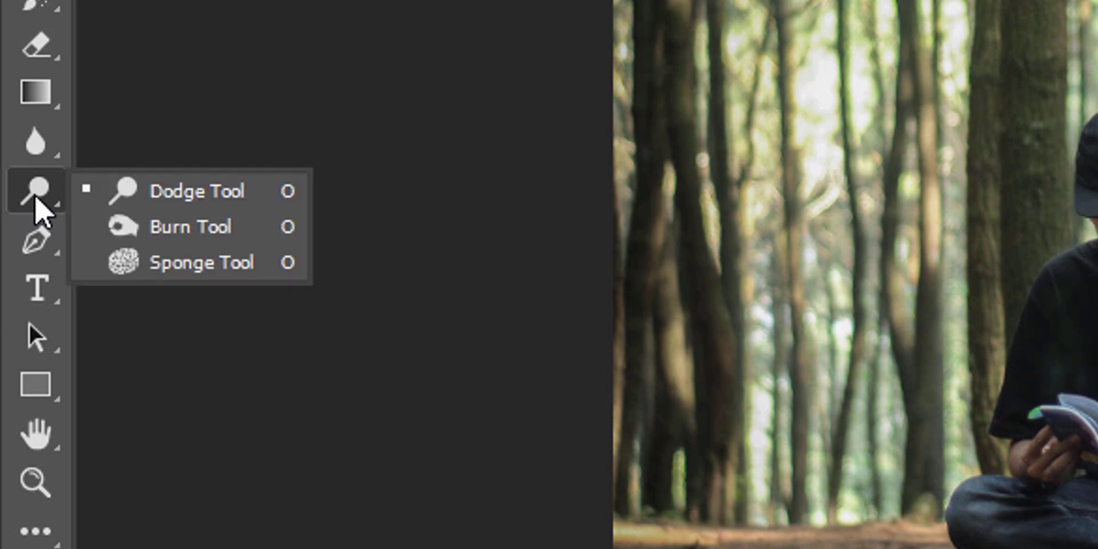
{"action": "left_click", "coordinate": [260, 194]}
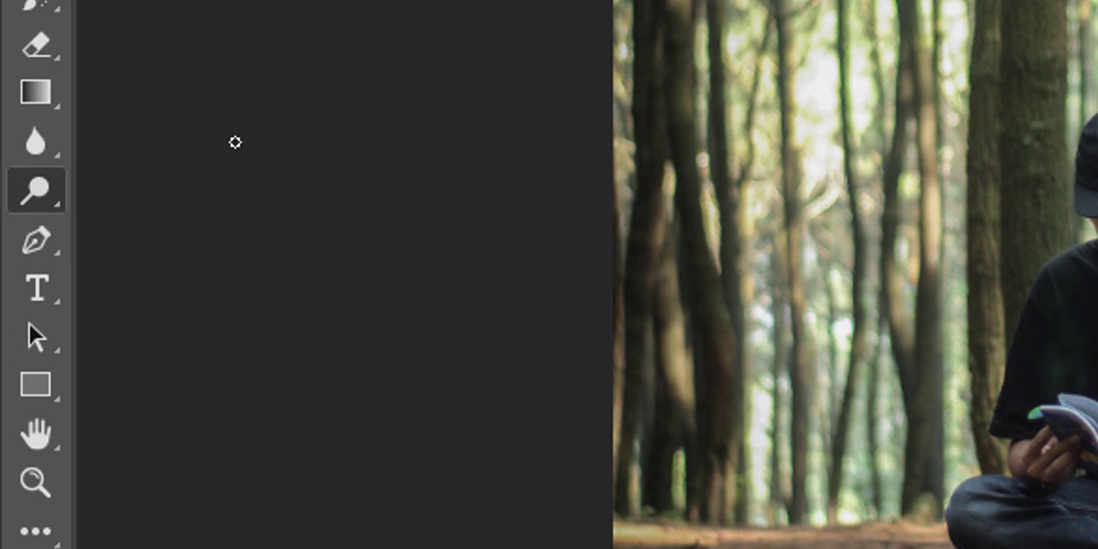
{"action": "right_click", "coordinate": [46, 206]}
{"action": "left_click", "coordinate": [86, 195]}
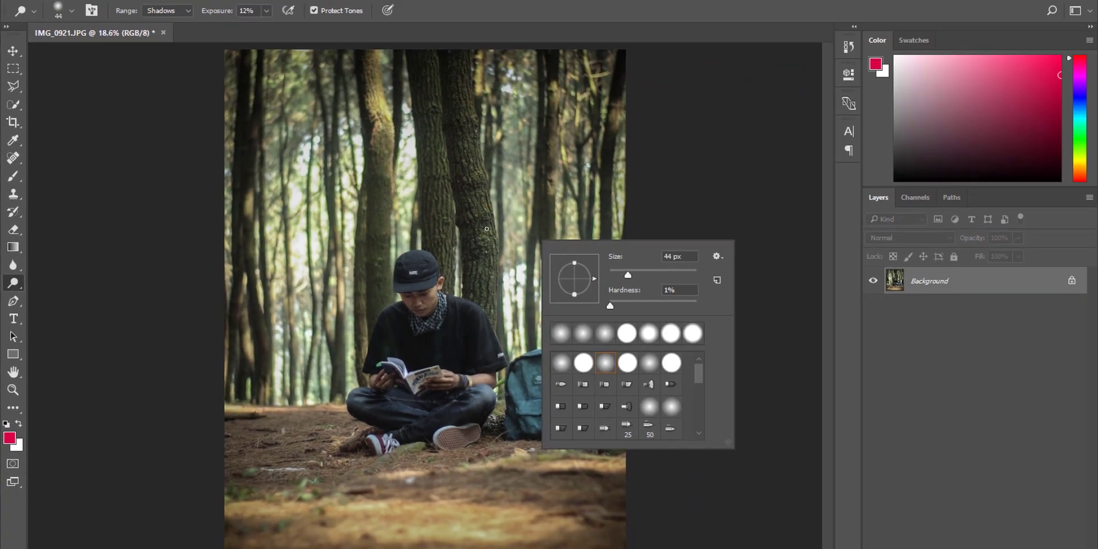
Set the Dodge brush size to 168 px.
{"action": "right_click", "coordinate": [574, 209]}
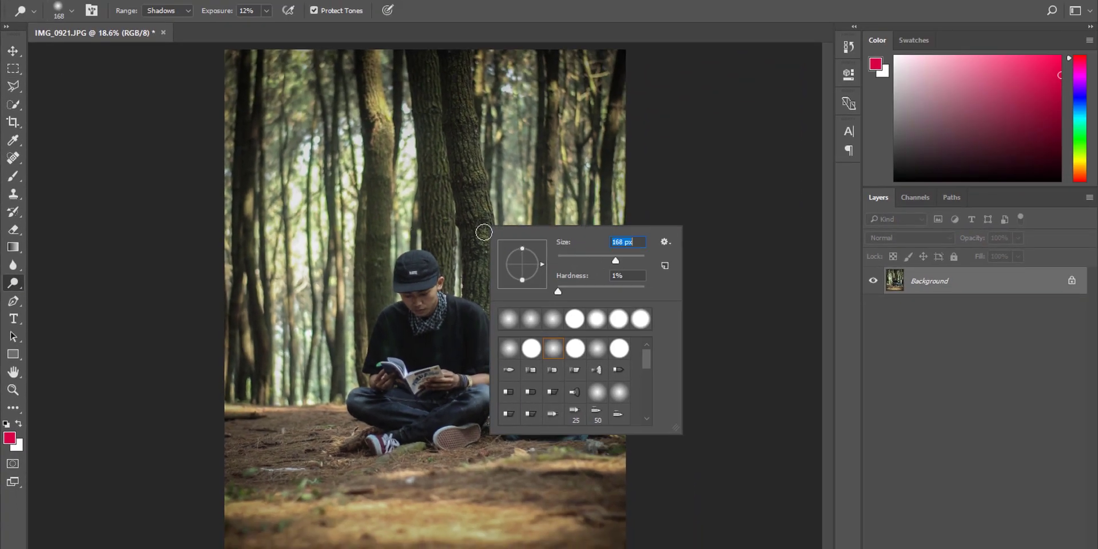
{"action": "right_click", "coordinate": [467, 221]}
{"action": "left_click", "coordinate": [402, 235]}
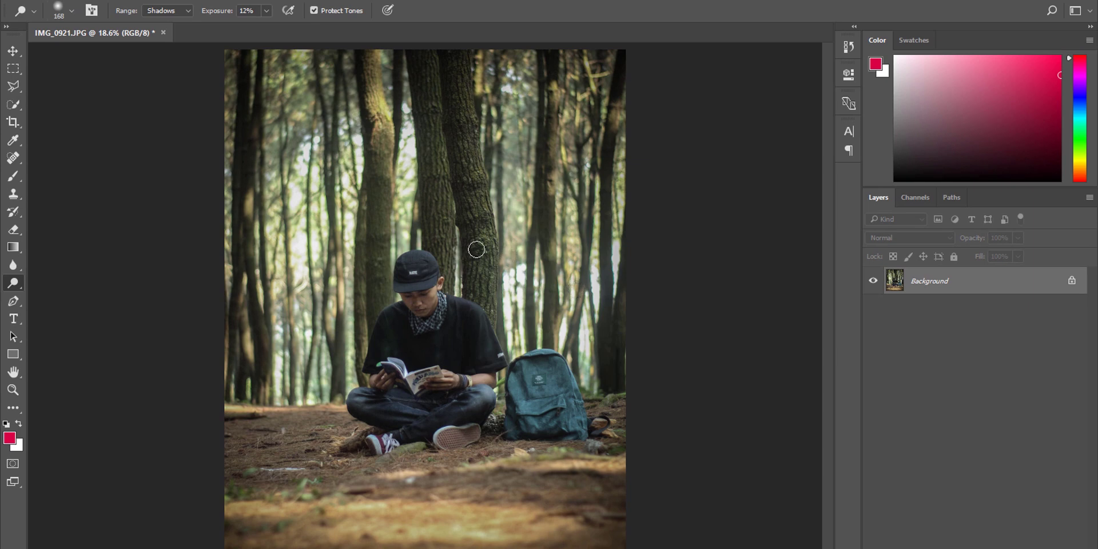
Try resizing the Dodge brush and changing its hardness directly on the canvas, up to a diameter of about 1850 px.
{"action": "left_click_drag", "start_coordinate": [412, 243], "coordinate": [430, 246]}
{"action": "mouse_move", "coordinate": [361, 235]}
{"action": "left_mouse_down"}
{"action": "mouse_move", "coordinate": [412, 244]}
{"action": "mouse_move", "coordinate": [595, 238]}
{"action": "mouse_move", "coordinate": [475, 236]}
{"action": "mouse_move", "coordinate": [312, 258]}
{"action": "mouse_move", "coordinate": [397, 258]}
{"action": "mouse_move", "coordinate": [386, 217]}
{"action": "left_mouse_up"}
{"action": "mouse_move", "coordinate": [382, 87]}
{"action": "left_mouse_down"}
{"action": "mouse_move", "coordinate": [383, 161]}
{"action": "mouse_move", "coordinate": [351, 47]}
{"action": "mouse_move", "coordinate": [338, 255]}
{"action": "left_mouse_up"}
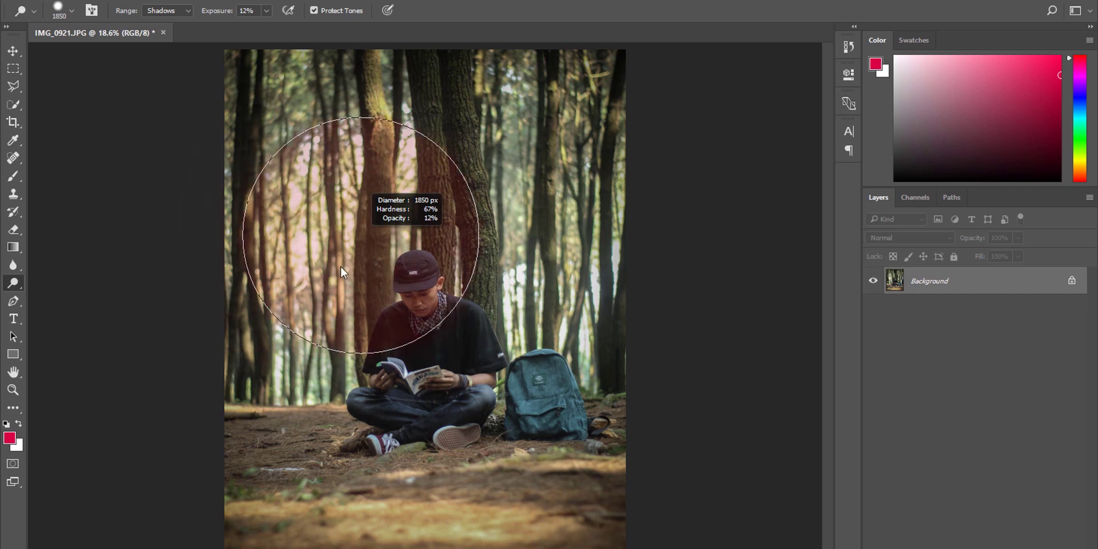
{"action": "left_click_drag", "start_coordinate": [361, 463], "coordinate": [346, 235]}
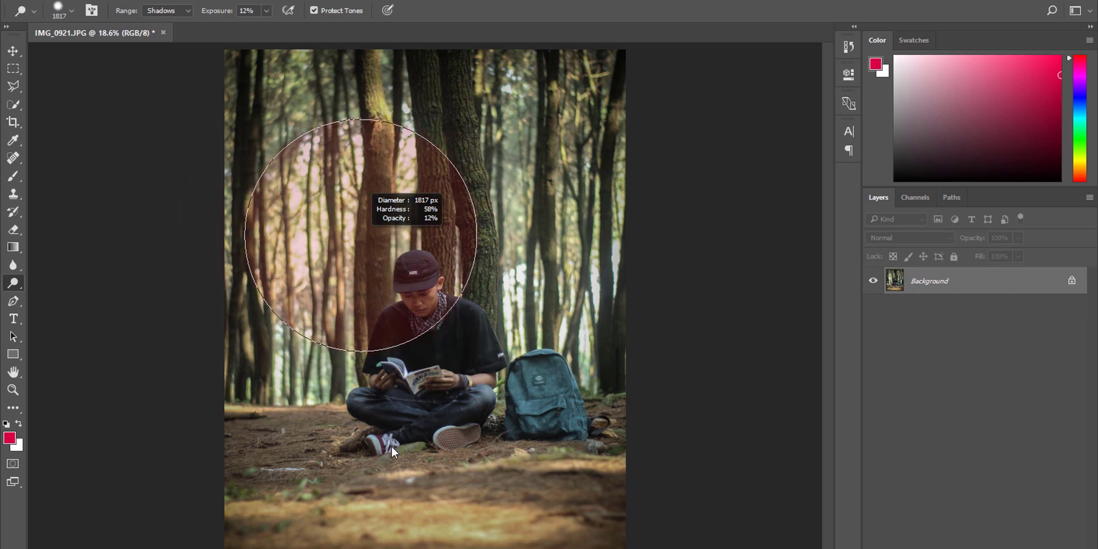
{"action": "mouse_move", "coordinate": [391, 489]}
{"action": "left_mouse_down"}
{"action": "mouse_move", "coordinate": [376, 251]}
{"action": "mouse_move", "coordinate": [232, 258]}
{"action": "mouse_move", "coordinate": [253, 259]}
{"action": "mouse_move", "coordinate": [358, 75]}
{"action": "mouse_move", "coordinate": [356, 47]}
{"action": "mouse_move", "coordinate": [322, 54]}
{"action": "left_mouse_up"}
Set the Dodge brush to a size of 215 px and a hardness of 22%.
{"action": "right_click", "coordinate": [500, 280]}
{"action": "right_click", "coordinate": [492, 234]}
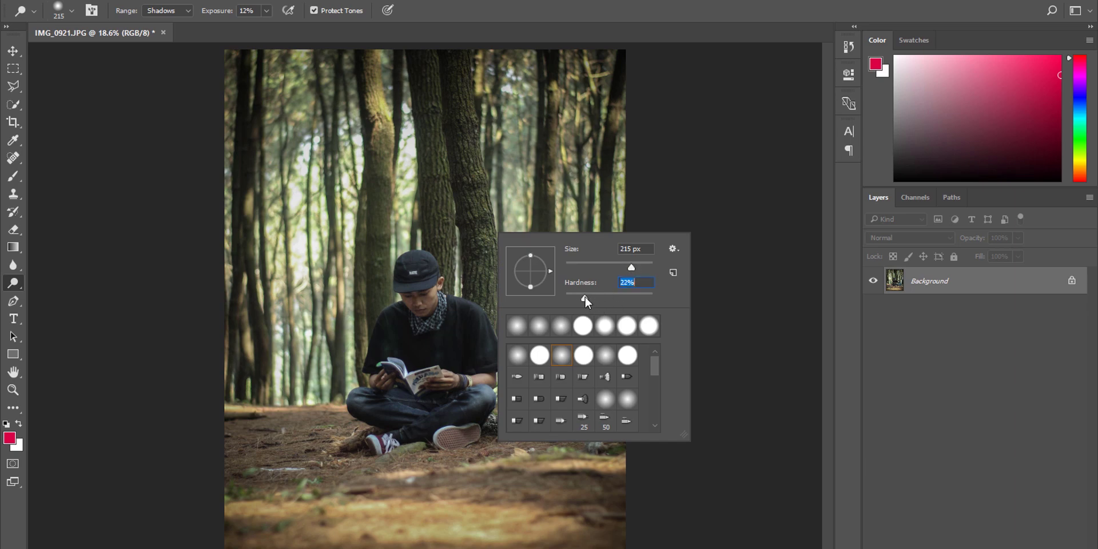
{"action": "key", "text": "Return"}
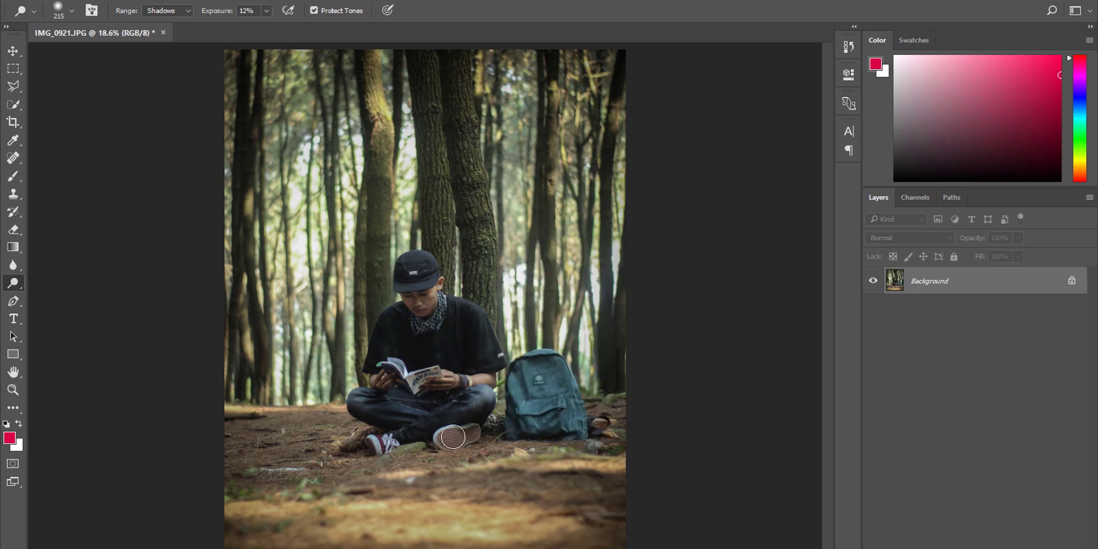
Configure the Dodge tool with a 42 px brush, the Midtones range and 14% exposure.
{"action": "scroll", "coordinate": [437, 395], "scroll_direction": "up", "scroll_amount": 8}
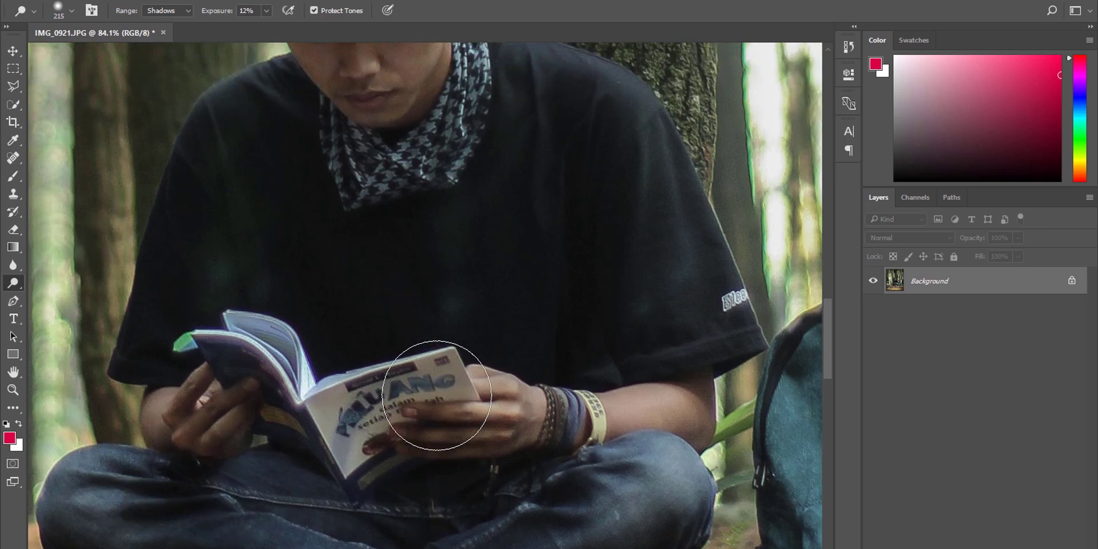
{"action": "scroll", "coordinate": [436, 395], "scroll_direction": "down", "scroll_amount": 6}
{"action": "scroll", "coordinate": [427, 382], "scroll_direction": "up", "scroll_amount": 5}
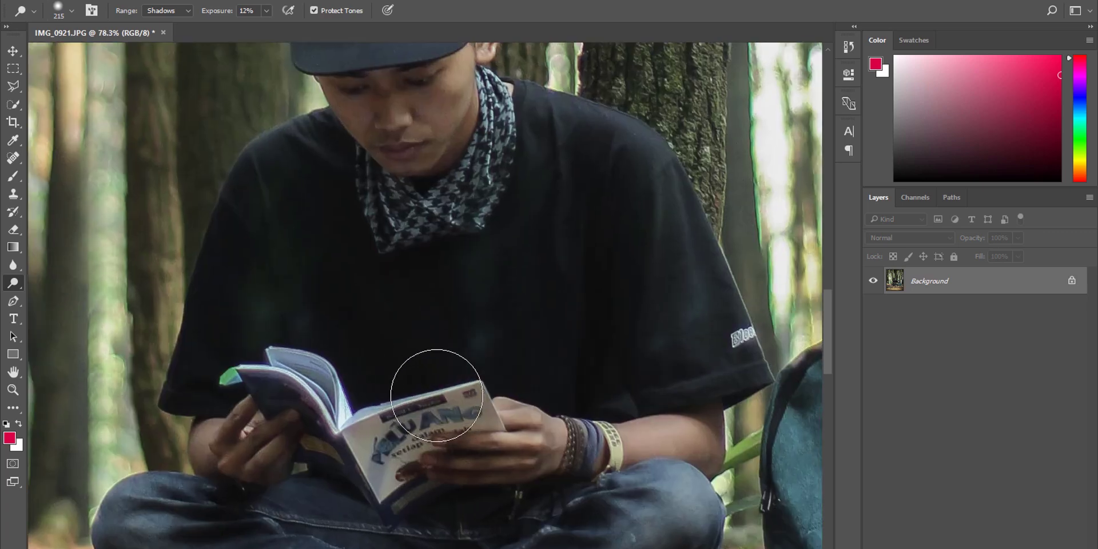
{"action": "scroll", "coordinate": [404, 430], "scroll_direction": "down", "scroll_amount": 3}
{"action": "scroll", "coordinate": [358, 437], "scroll_direction": "up", "scroll_amount": 10}
{"action": "right_click", "coordinate": [438, 362]}
{"action": "left_click_drag", "start_coordinate": [549, 391], "coordinate": [524, 395]}
{"action": "left_click", "coordinate": [168, 10]}
{"action": "left_click", "coordinate": [163, 30]}
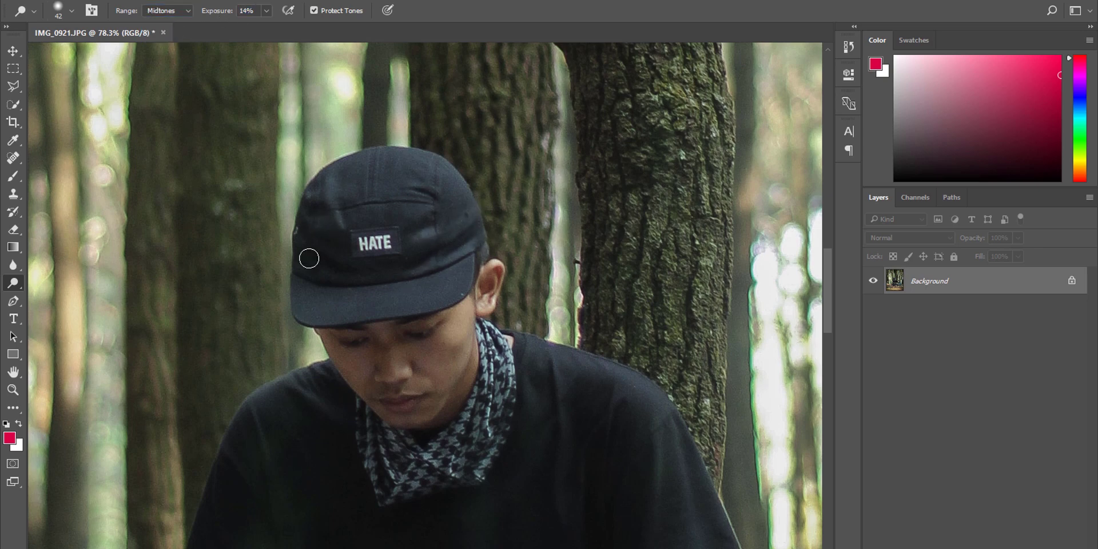
Enlarge the Dodge brush and lighten the midtones along the black shirt's shoulder and sleeve.
{"action": "scroll", "coordinate": [462, 300], "scroll_direction": "down", "scroll_amount": 3}
{"action": "scroll", "coordinate": [448, 460], "scroll_direction": "up", "scroll_amount": 1}
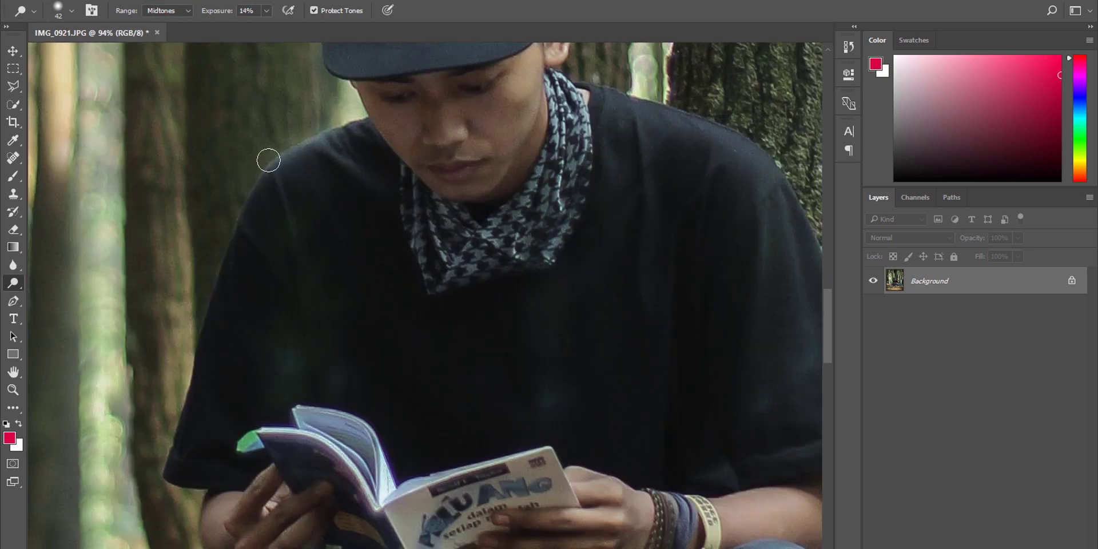
{"action": "key", "text": "bracketright"}
{"action": "key", "text": "bracketright"}
{"action": "key", "text": "bracketright"}
{"action": "key", "text": "bracketright"}
{"action": "mouse_move", "coordinate": [728, 154]}
{"action": "left_mouse_down"}
{"action": "mouse_move", "coordinate": [581, 79]}
{"action": "mouse_move", "coordinate": [584, 143]}
{"action": "left_mouse_up"}
{"action": "right_click", "coordinate": [642, 239]}
{"action": "left_click", "coordinate": [640, 215]}
{"action": "mouse_move", "coordinate": [657, 210]}
{"action": "left_mouse_down"}
{"action": "mouse_move", "coordinate": [739, 428]}
{"action": "mouse_move", "coordinate": [698, 307]}
{"action": "mouse_move", "coordinate": [807, 308]}
{"action": "left_mouse_up"}
Reduce the Dodge brush size to 23 px for finer areas around the man and the book.
{"action": "scroll", "coordinate": [699, 307], "scroll_direction": "down", "scroll_amount": 1}
{"action": "scroll", "coordinate": [369, 415], "scroll_direction": "up", "scroll_amount": 1}
{"action": "scroll", "coordinate": [257, 434], "scroll_direction": "down", "scroll_amount": 2}
{"action": "scroll", "coordinate": [576, 363], "scroll_direction": "up", "scroll_amount": 3}
{"action": "right_click", "coordinate": [581, 329]}
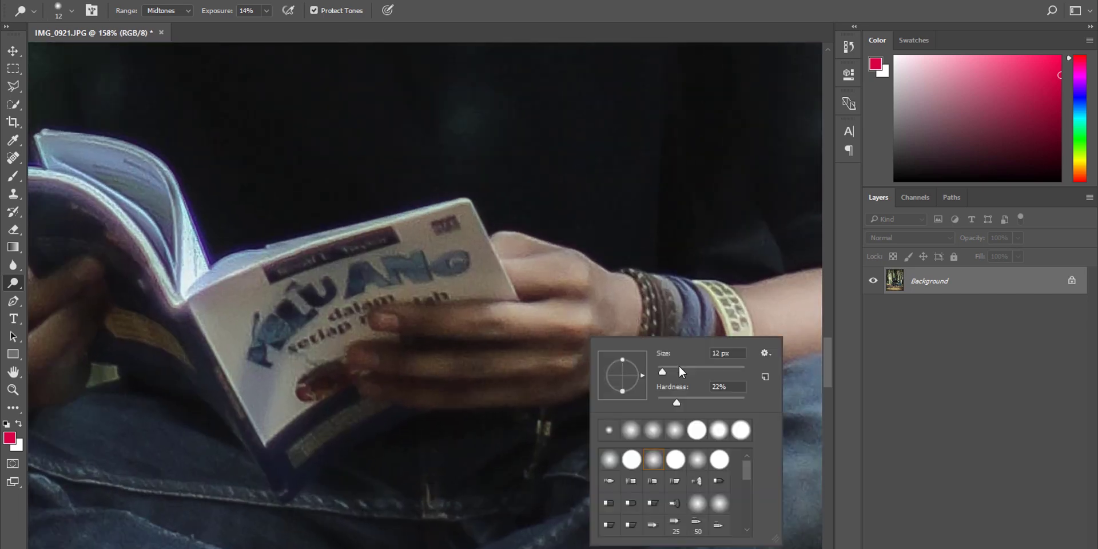
{"action": "key", "text": "Return"}
{"action": "scroll", "coordinate": [343, 343], "scroll_direction": "down", "scroll_amount": 5}
{"action": "scroll", "coordinate": [314, 370], "scroll_direction": "up", "scroll_amount": 4}
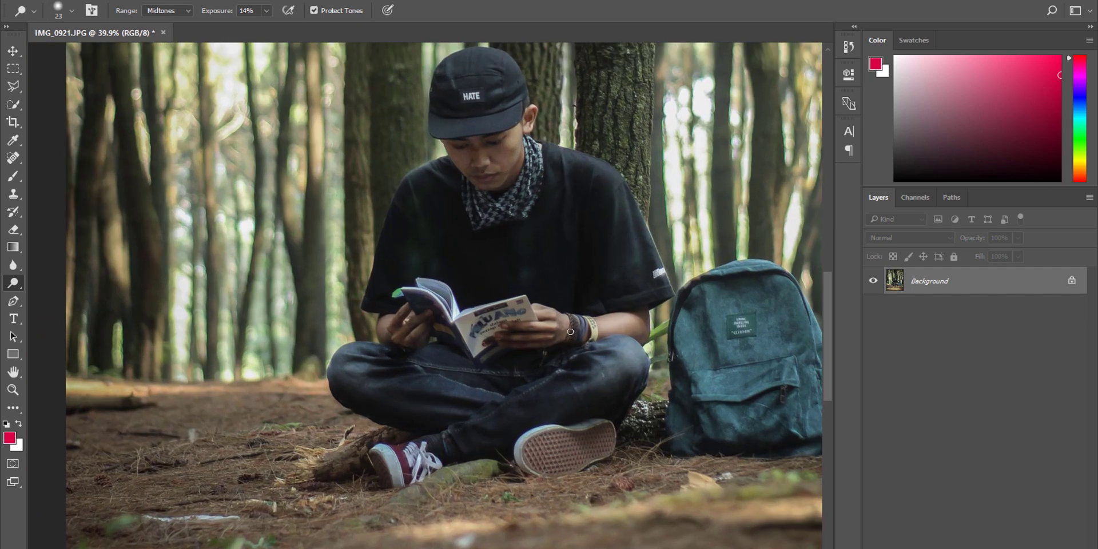
{"action": "scroll", "coordinate": [313, 369], "scroll_direction": "down", "scroll_amount": 3}
{"action": "scroll", "coordinate": [318, 384], "scroll_direction": "up", "scroll_amount": 3}
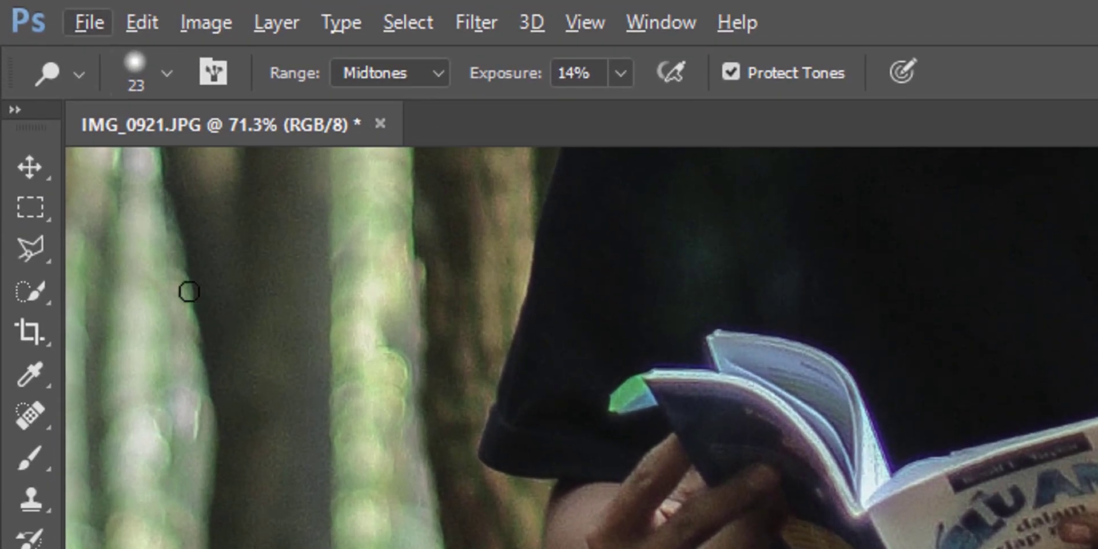
Activate the Quick Selection tool in add mode with a 44 px brush.
{"action": "left_click", "coordinate": [29, 294]}
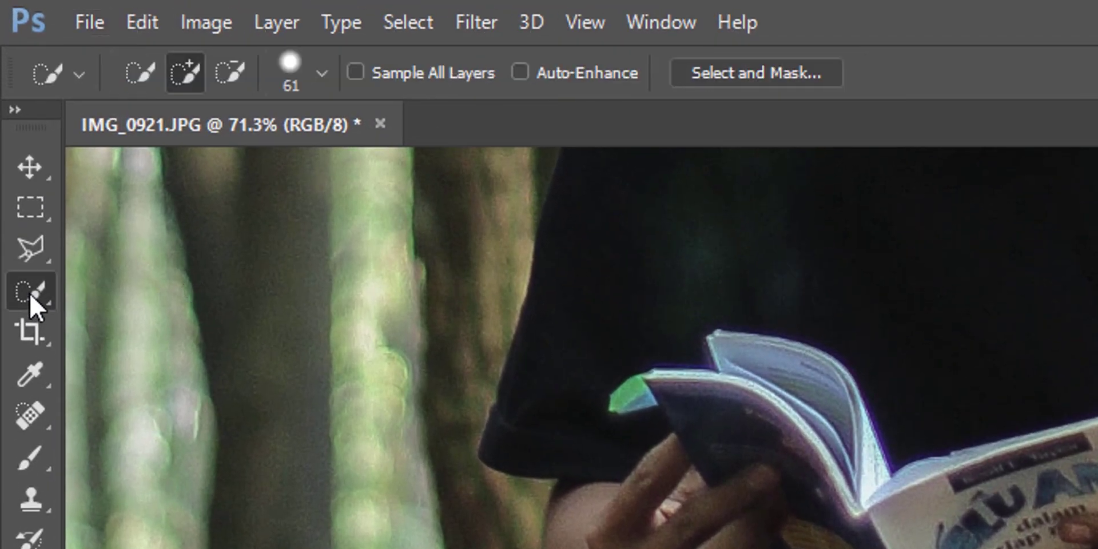
{"action": "right_click", "coordinate": [35, 294]}
{"action": "left_click", "coordinate": [102, 323]}
{"action": "right_click", "coordinate": [32, 285]}
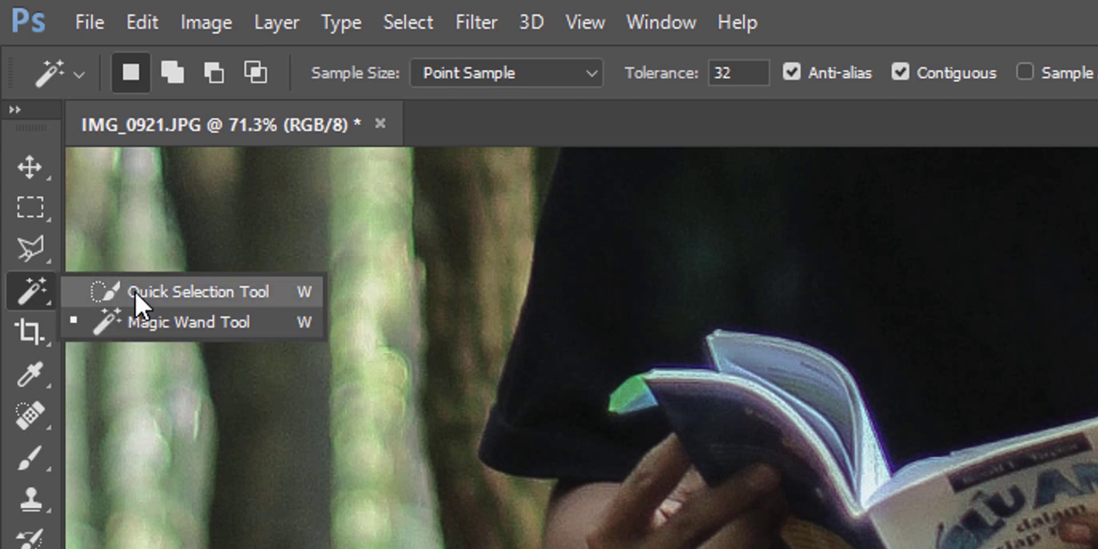
{"action": "left_click", "coordinate": [91, 291]}
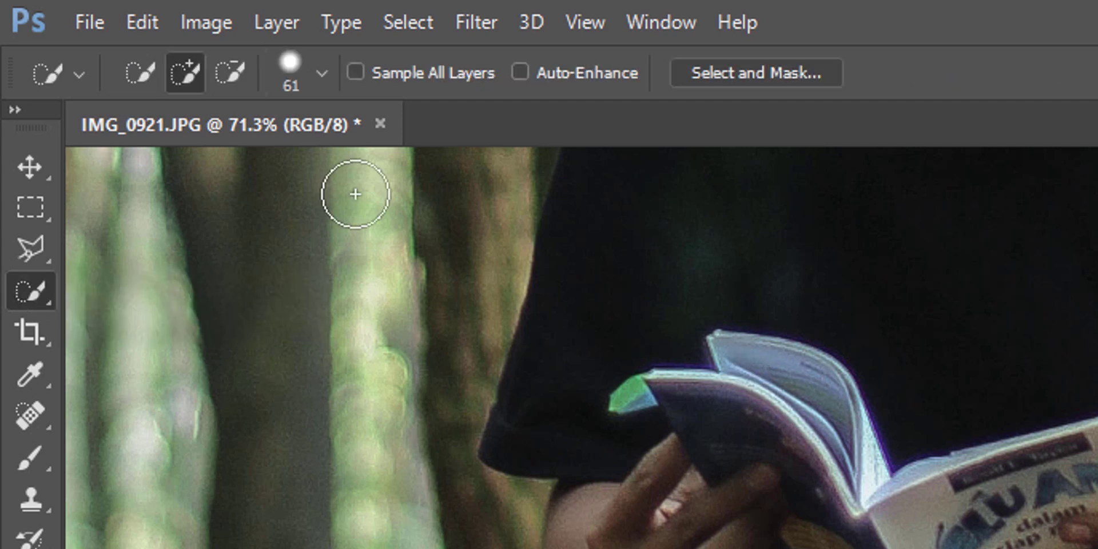
{"action": "left_click", "coordinate": [322, 73]}
{"action": "left_click_drag", "start_coordinate": [204, 168], "coordinate": [212, 164]}
Select the open book, both hands and forearms, and the crossed legs with the Quick Selection tool.
{"action": "left_click", "coordinate": [740, 503]}
{"action": "mouse_move", "coordinate": [740, 502]}
{"action": "left_mouse_down"}
{"action": "mouse_move", "coordinate": [687, 403]}
{"action": "mouse_move", "coordinate": [725, 357]}
{"action": "left_mouse_up"}
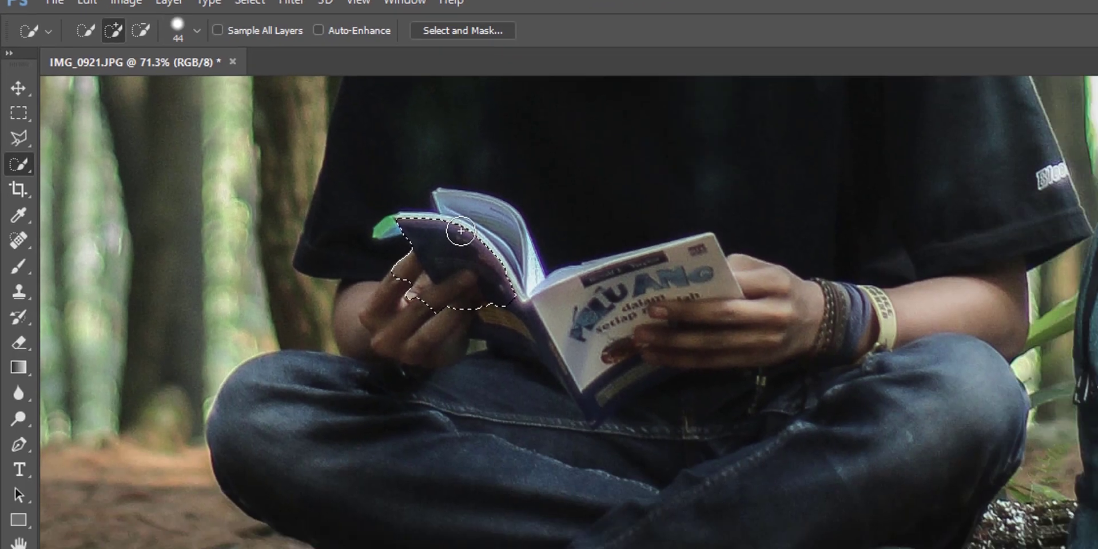
{"action": "mouse_move", "coordinate": [320, 134]}
{"action": "left_mouse_down"}
{"action": "mouse_move", "coordinate": [339, 161]}
{"action": "mouse_move", "coordinate": [329, 140]}
{"action": "left_mouse_up"}
{"action": "mouse_move", "coordinate": [381, 210]}
{"action": "left_mouse_down"}
{"action": "mouse_move", "coordinate": [433, 215]}
{"action": "mouse_move", "coordinate": [441, 195]}
{"action": "mouse_move", "coordinate": [496, 191]}
{"action": "mouse_move", "coordinate": [498, 180]}
{"action": "mouse_move", "coordinate": [544, 203]}
{"action": "mouse_move", "coordinate": [540, 196]}
{"action": "mouse_move", "coordinate": [667, 209]}
{"action": "mouse_move", "coordinate": [578, 203]}
{"action": "mouse_move", "coordinate": [656, 304]}
{"action": "mouse_move", "coordinate": [582, 324]}
{"action": "mouse_move", "coordinate": [408, 249]}
{"action": "mouse_move", "coordinate": [243, 197]}
{"action": "left_mouse_up"}
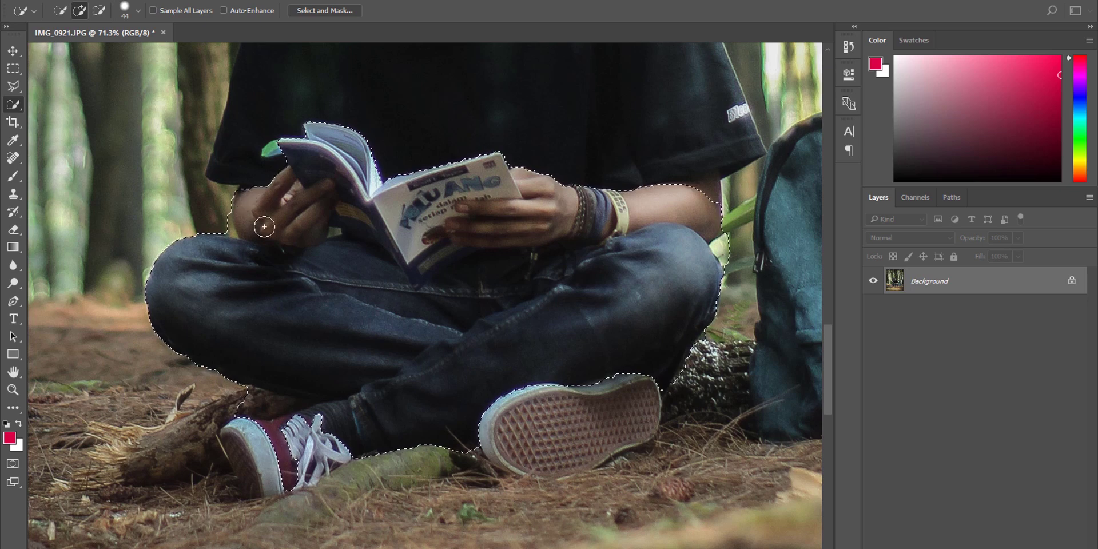
Extend the selection around both of the man's shoes.
{"action": "scroll", "coordinate": [464, 359], "scroll_direction": "down", "scroll_amount": 2}
{"action": "mouse_move", "coordinate": [252, 397]}
{"action": "left_mouse_down"}
{"action": "mouse_move", "coordinate": [246, 426]}
{"action": "mouse_move", "coordinate": [212, 389]}
{"action": "left_mouse_up"}
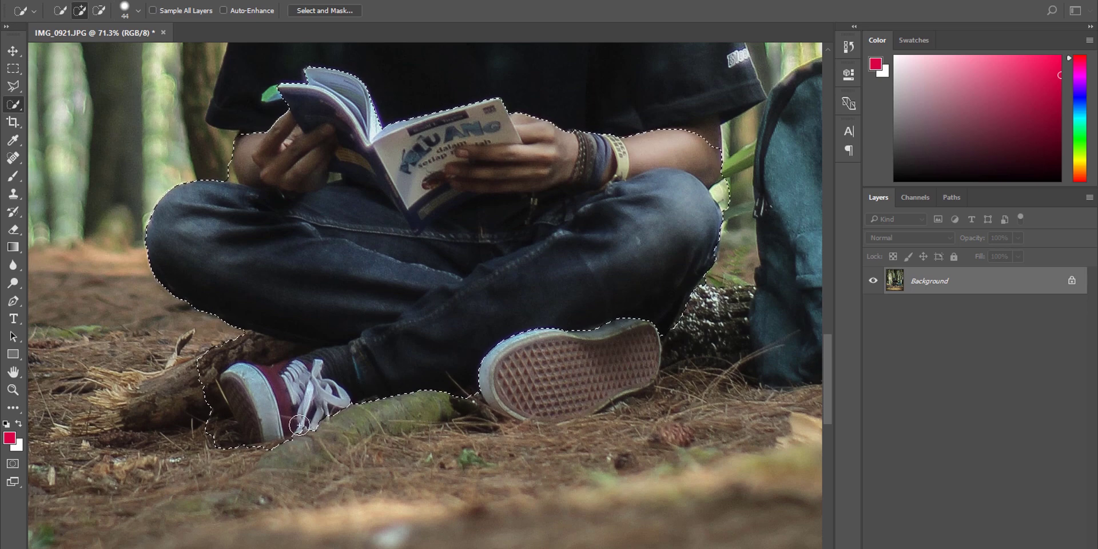
{"action": "mouse_move", "coordinate": [510, 378]}
{"action": "left_mouse_down"}
{"action": "mouse_move", "coordinate": [494, 400]}
{"action": "mouse_move", "coordinate": [475, 385]}
{"action": "mouse_move", "coordinate": [575, 400]}
{"action": "left_mouse_up"}
Examine the selection's edges around the book, hands, jeans and shoes.
{"action": "scroll", "coordinate": [606, 309], "scroll_direction": "up", "scroll_amount": 3}
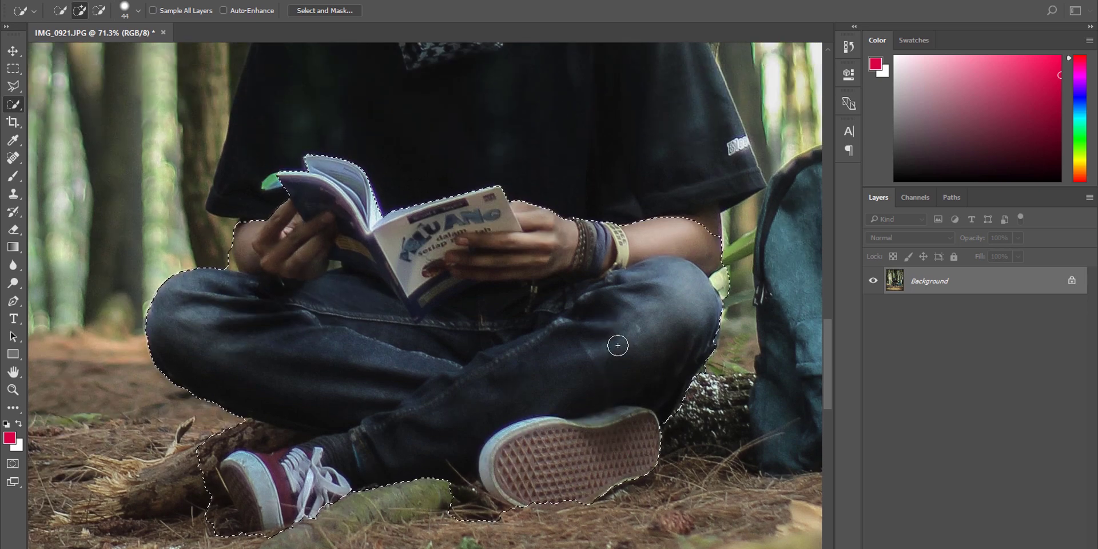
{"action": "scroll", "coordinate": [617, 345], "scroll_direction": "up", "scroll_amount": 2}
{"action": "scroll", "coordinate": [452, 393], "scroll_direction": "up", "scroll_amount": 2}
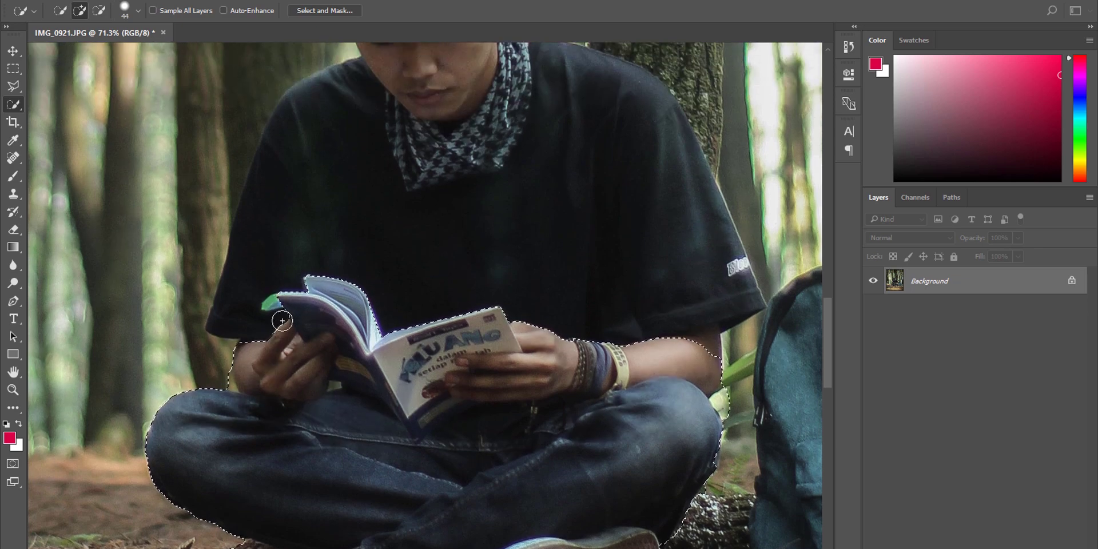
{"action": "scroll", "coordinate": [226, 317], "scroll_direction": "up", "scroll_amount": 5}
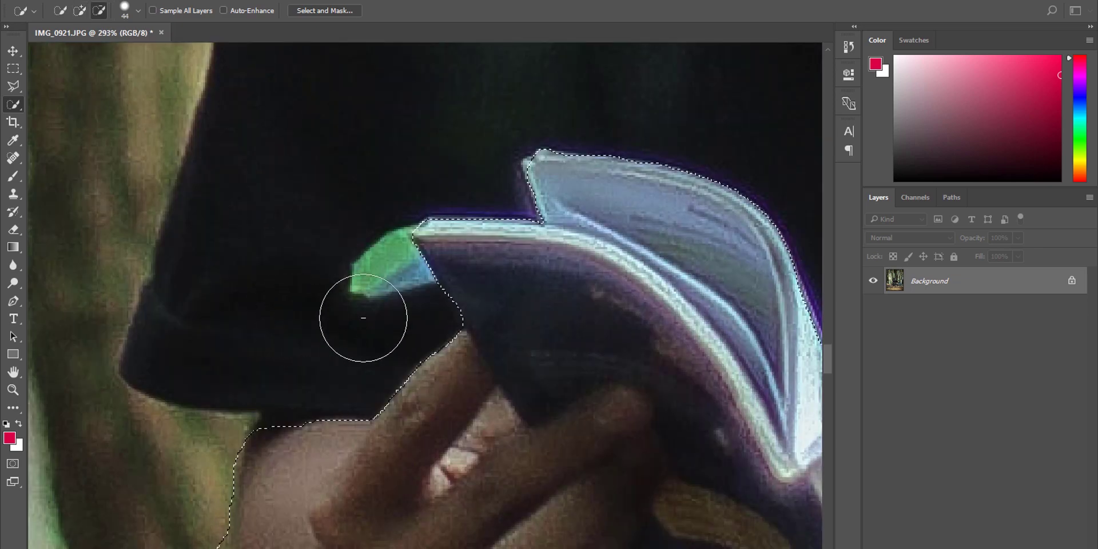
{"action": "scroll", "coordinate": [370, 279], "scroll_direction": "down", "scroll_amount": 4}
{"action": "scroll", "coordinate": [628, 350], "scroll_direction": "down", "scroll_amount": 6}
{"action": "scroll", "coordinate": [227, 442], "scroll_direction": "up", "scroll_amount": 4}
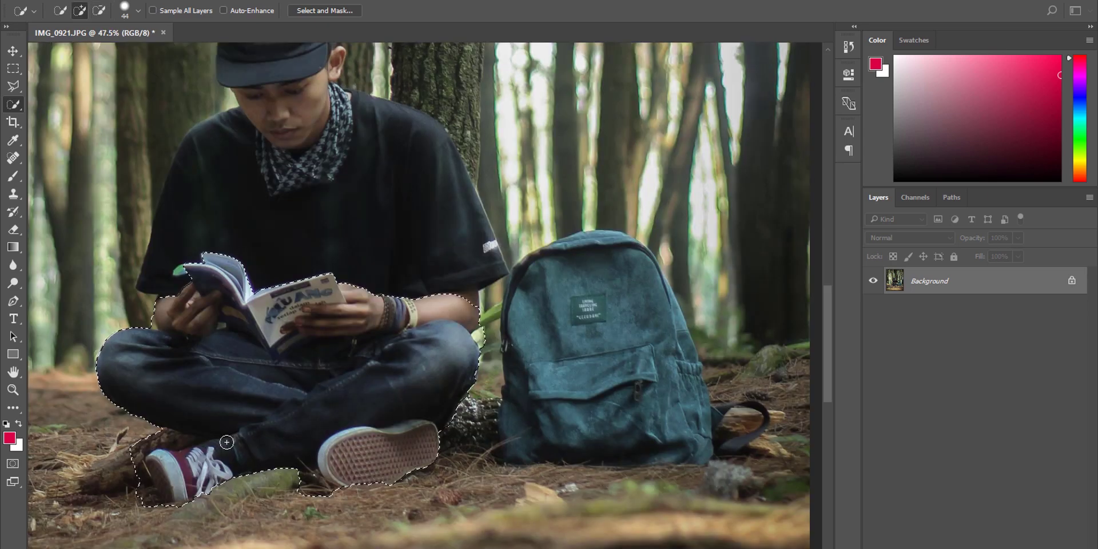
{"action": "scroll", "coordinate": [226, 442], "scroll_direction": "down", "scroll_amount": 2}
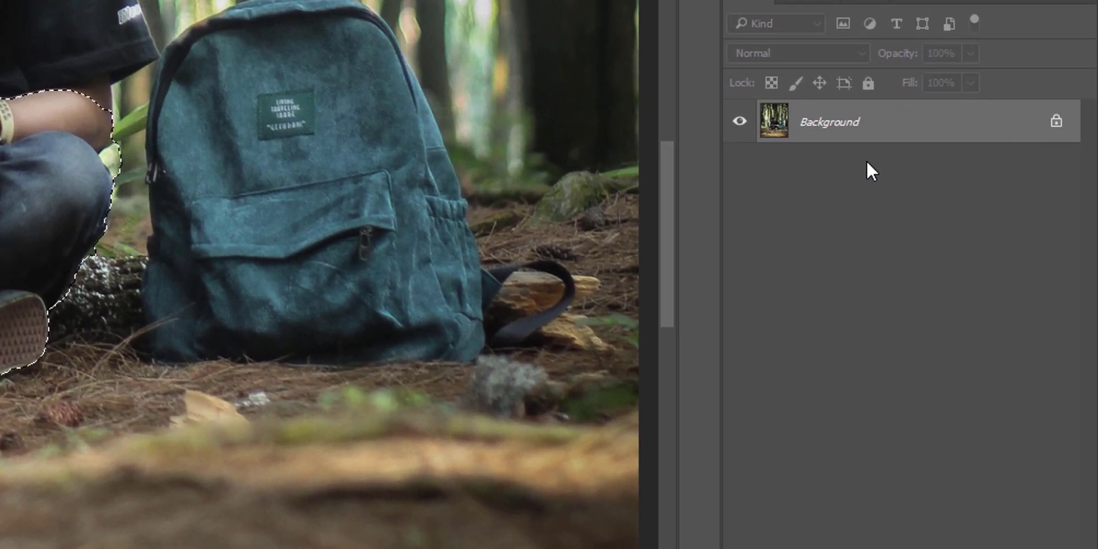
Copy the selected area to a new layer and briefly hide the Background layer to check the cutout.
{"action": "key", "text": "ctrl+j"}
{"action": "left_click", "coordinate": [740, 164]}
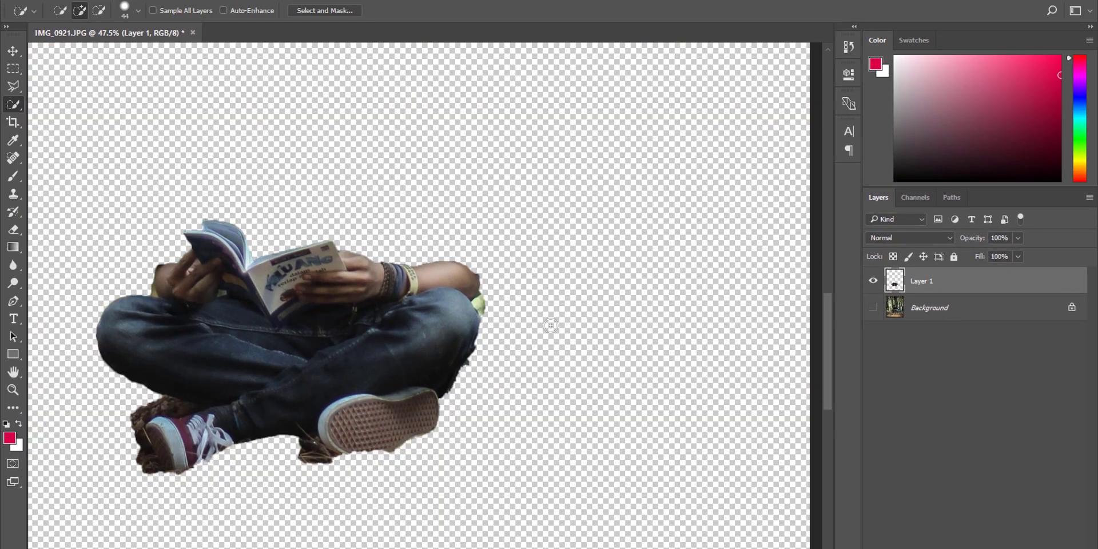
{"action": "left_click", "coordinate": [872, 307]}
{"action": "left_click_drag", "start_coordinate": [248, 281], "coordinate": [439, 388]}
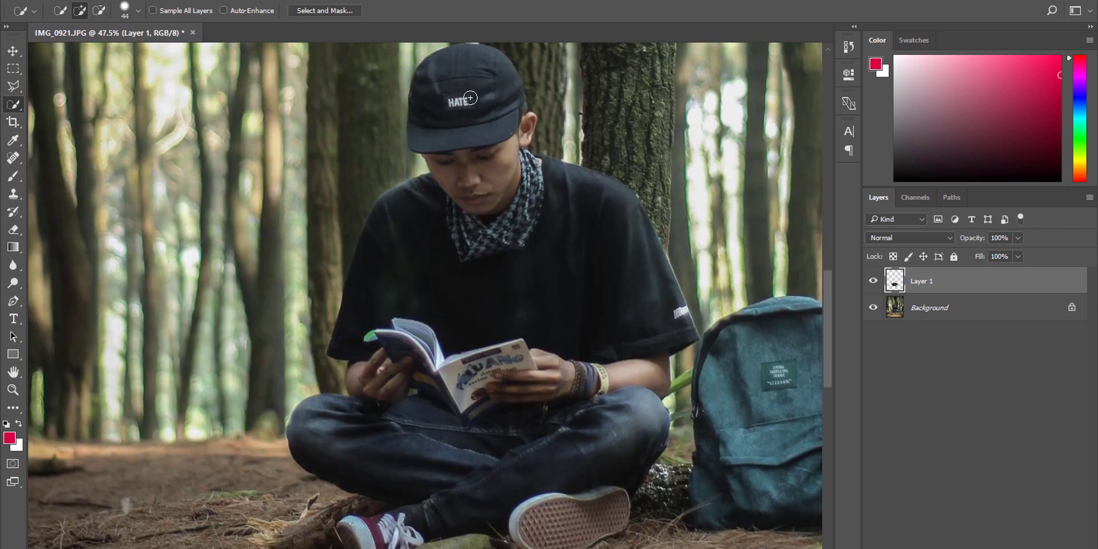
Switch to the Brush tool and set the foreground colour to white (ffffff).
{"action": "right_click", "coordinate": [13, 68]}
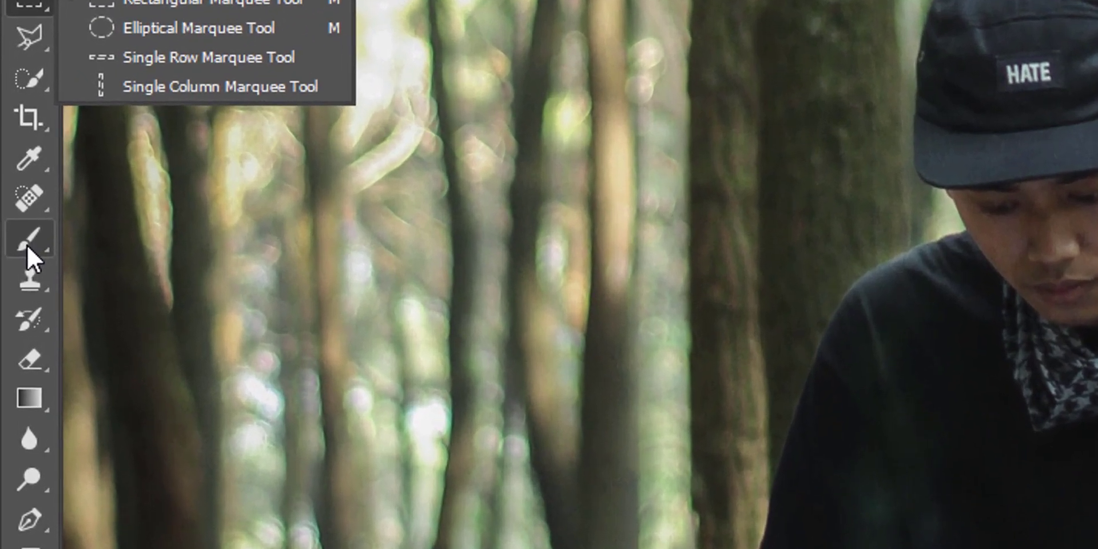
{"action": "left_click", "coordinate": [26, 246]}
{"action": "right_click", "coordinate": [26, 246]}
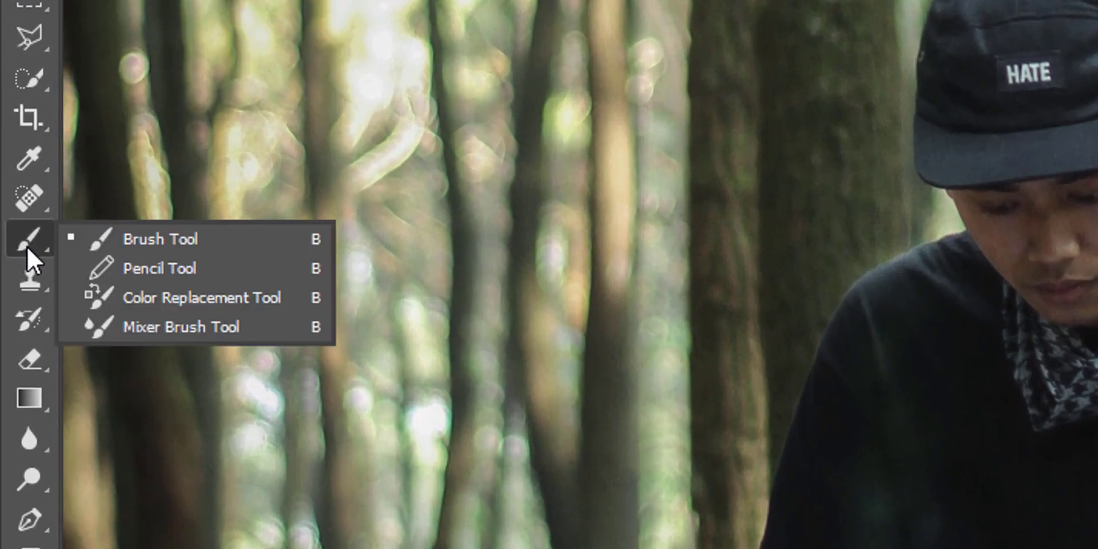
{"action": "left_click", "coordinate": [101, 243]}
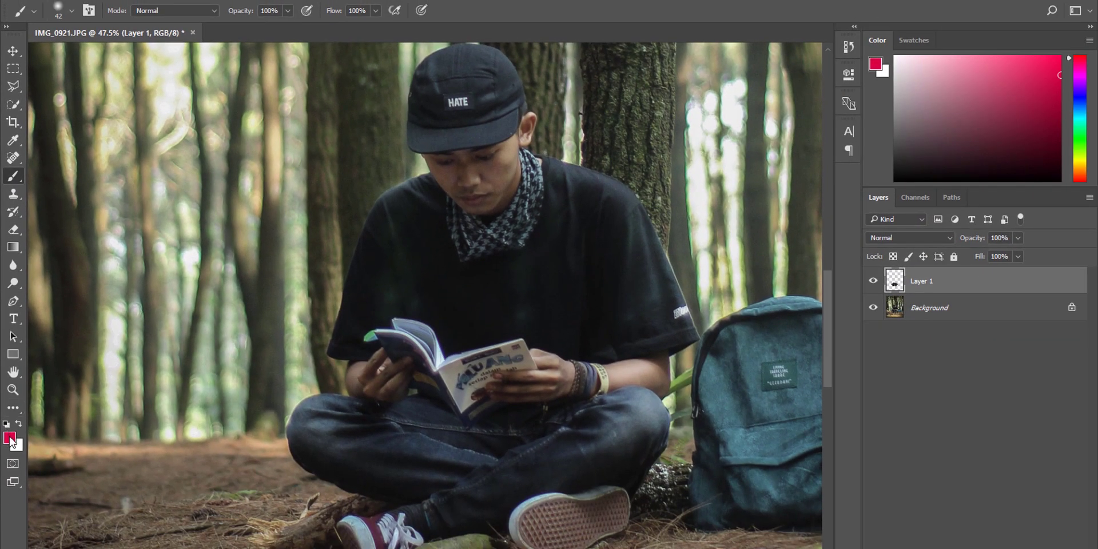
{"action": "left_click", "coordinate": [10, 441]}
{"action": "left_click_drag", "start_coordinate": [738, 228], "coordinate": [474, 56]}
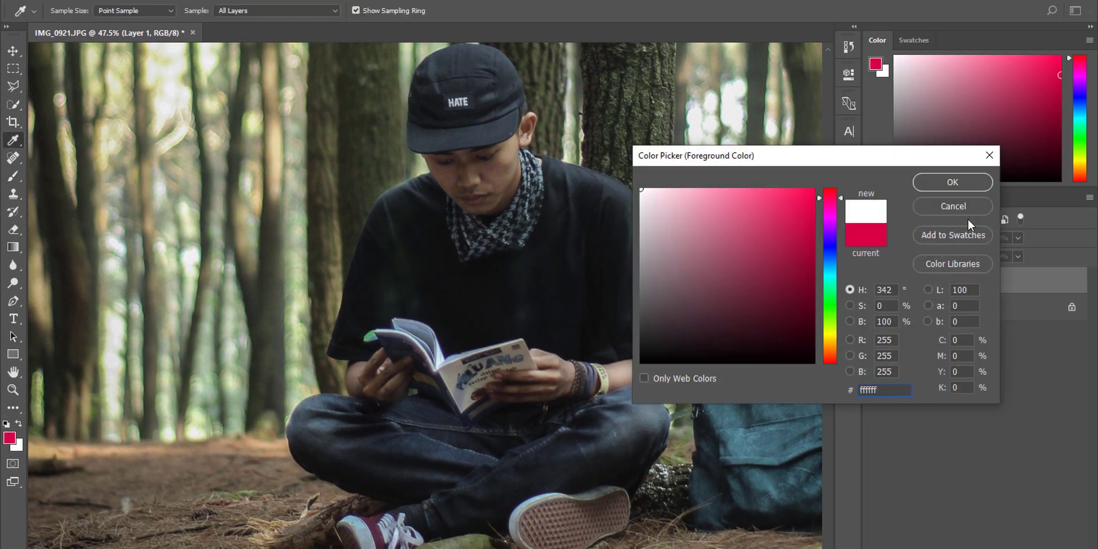
{"action": "left_click_drag", "start_coordinate": [681, 220], "coordinate": [644, 166]}
{"action": "left_click", "coordinate": [952, 182]}
Set the soft round brush to a size of 193 px and a hardness of 26%.
{"action": "key", "text": "b"}
{"action": "right_click", "coordinate": [256, 215]}
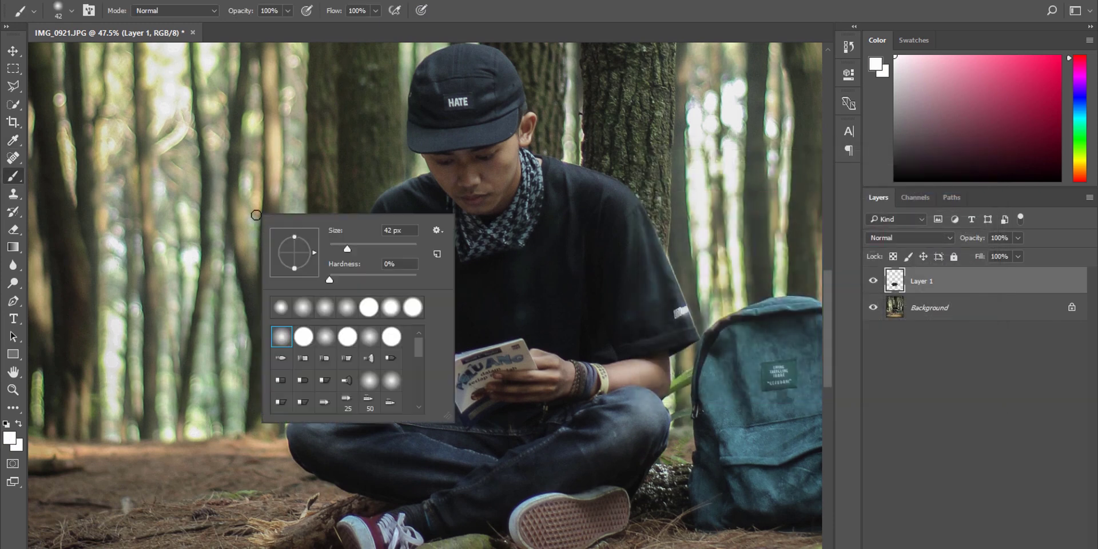
{"action": "left_click_drag", "start_coordinate": [378, 249], "coordinate": [390, 246]}
{"action": "type", "text": "306"}
{"action": "key", "text": "Return"}
{"action": "right_click", "coordinate": [534, 272]}
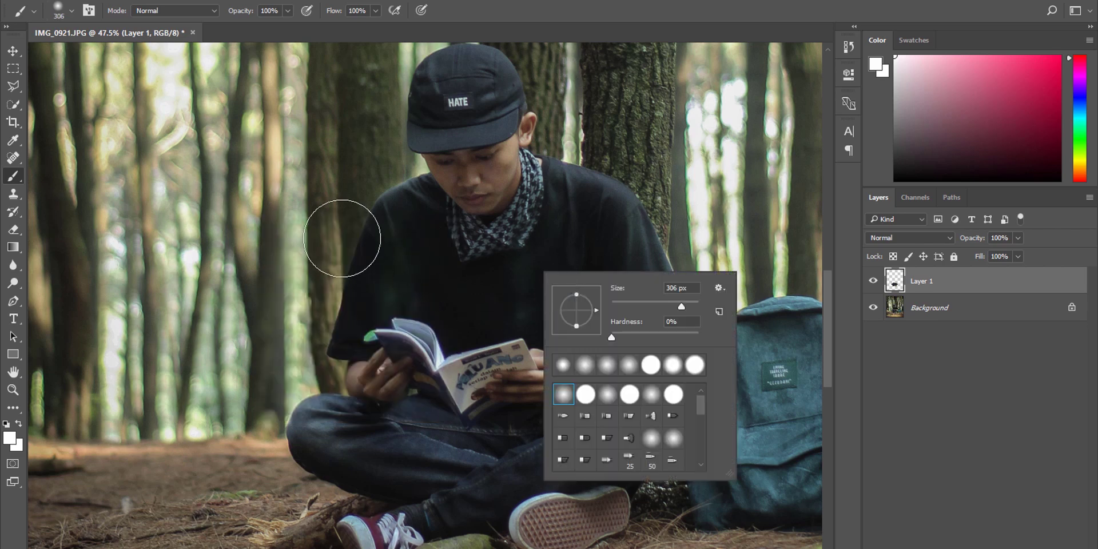
{"action": "mouse_move", "coordinate": [342, 241]}
{"action": "left_mouse_down"}
{"action": "mouse_move", "coordinate": [326, 234]}
{"action": "mouse_move", "coordinate": [417, 244]}
{"action": "mouse_move", "coordinate": [384, 252]}
{"action": "mouse_move", "coordinate": [395, 363]}
{"action": "mouse_move", "coordinate": [386, 511]}
{"action": "mouse_move", "coordinate": [380, 307]}
{"action": "mouse_move", "coordinate": [564, 218]}
{"action": "left_mouse_up"}
{"action": "right_click", "coordinate": [572, 228]}
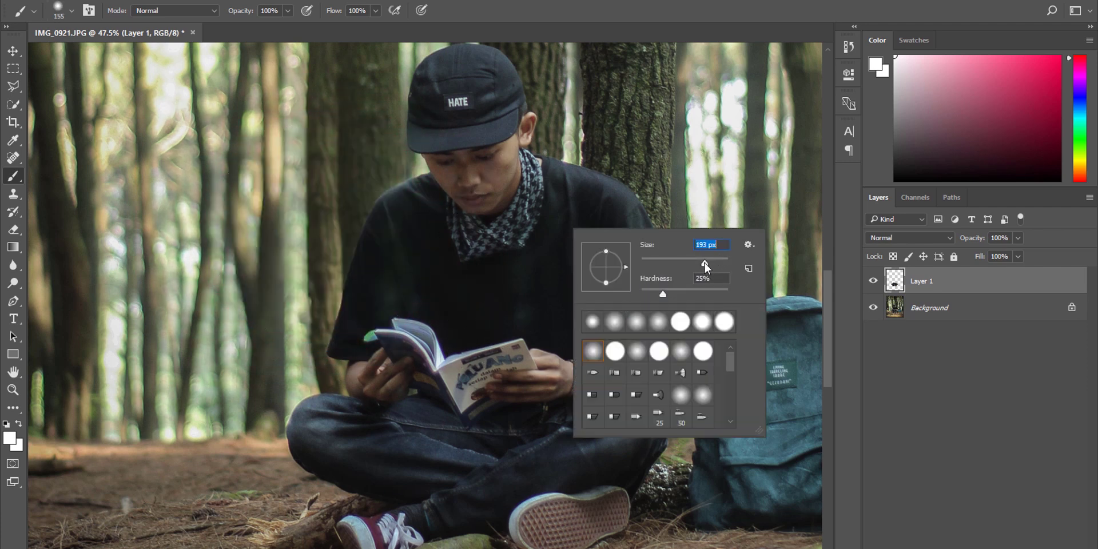
{"action": "left_click", "coordinate": [662, 291]}
{"action": "key", "text": "Return"}
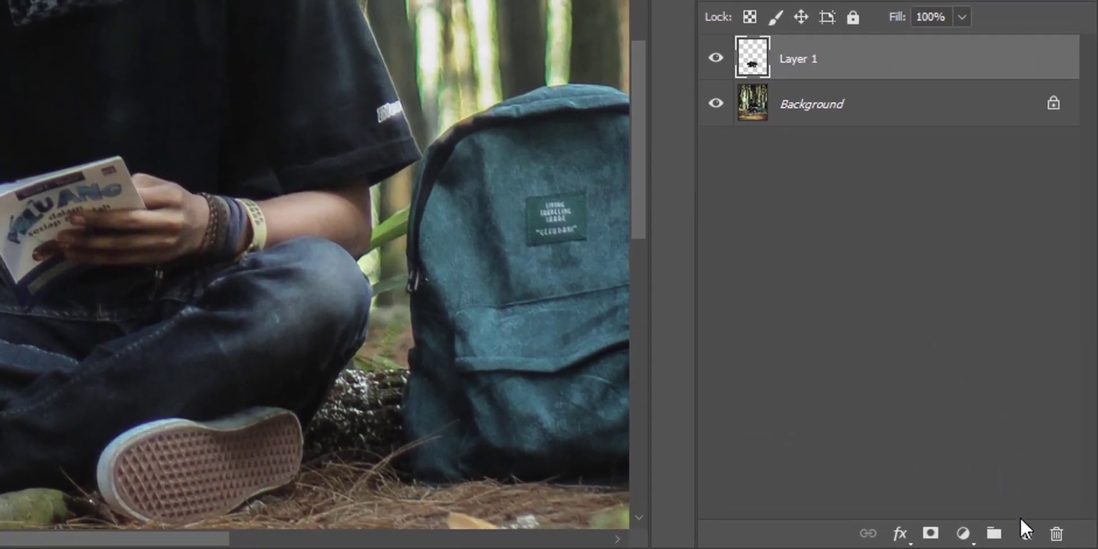
Create a new layer above Layer 1, reduce the brush hardness slightly and paint one soft white dab beside the man's arm.
{"action": "left_click", "coordinate": [1055, 540]}
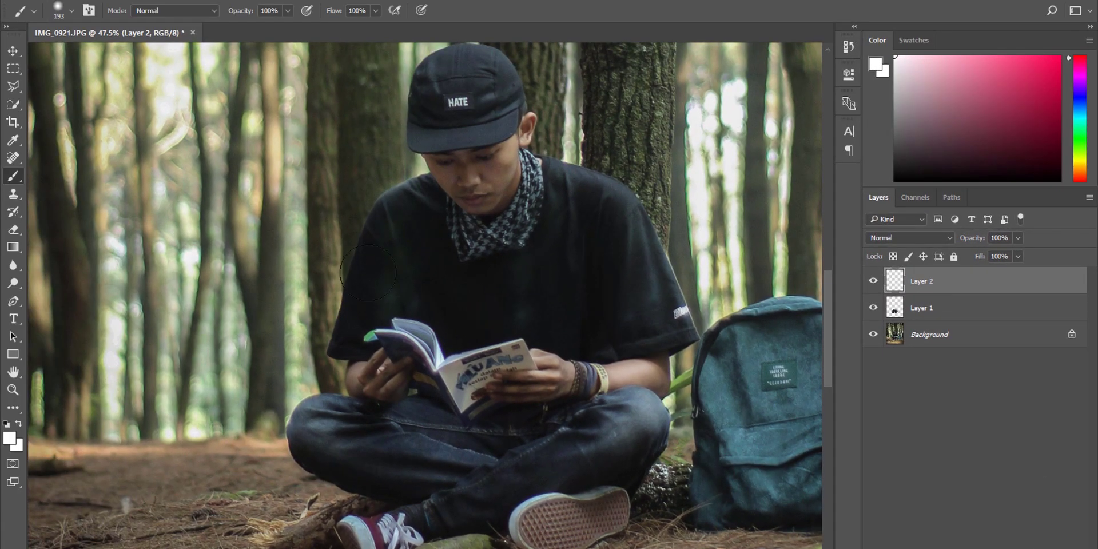
{"action": "left_click", "coordinate": [361, 255]}
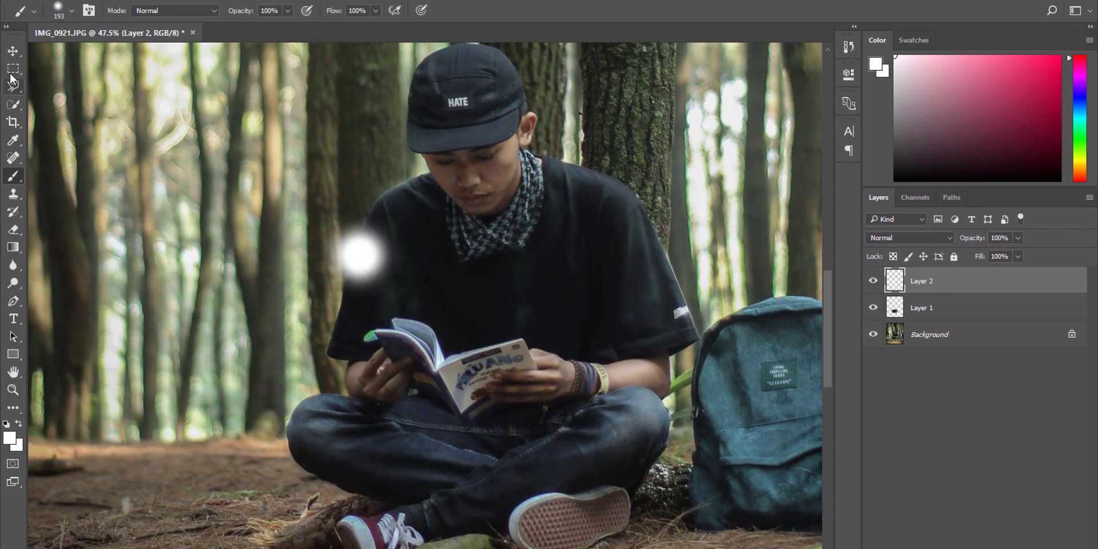
{"action": "key", "text": "ctrl+z"}
{"action": "right_click", "coordinate": [531, 268]}
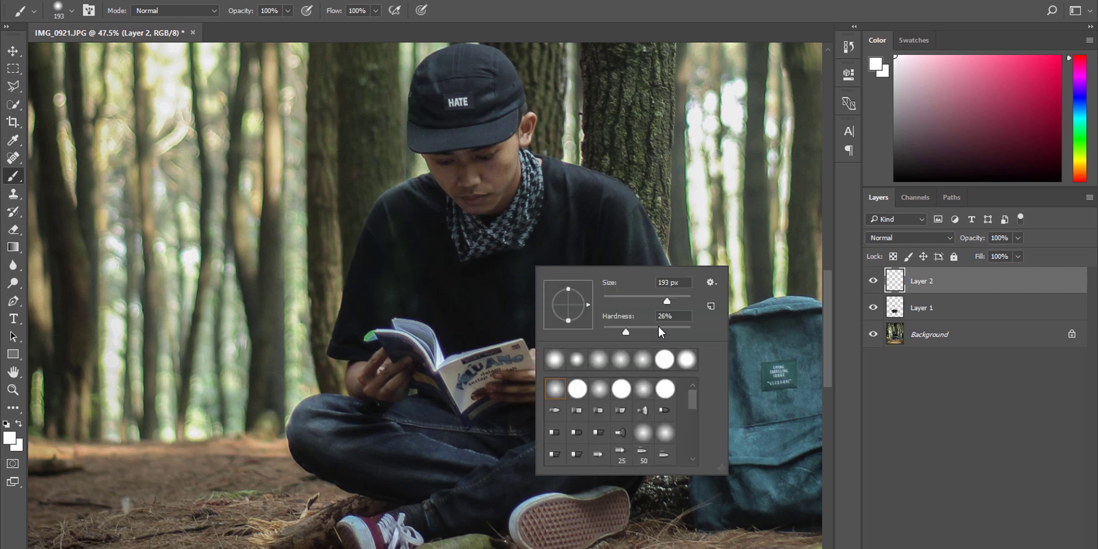
{"action": "left_click_drag", "start_coordinate": [619, 331], "coordinate": [616, 331]}
{"action": "left_click", "coordinate": [353, 280]}
Move the white glow onto the open book and place its layer directly beneath Layer 1.
{"action": "left_click", "coordinate": [8, 51]}
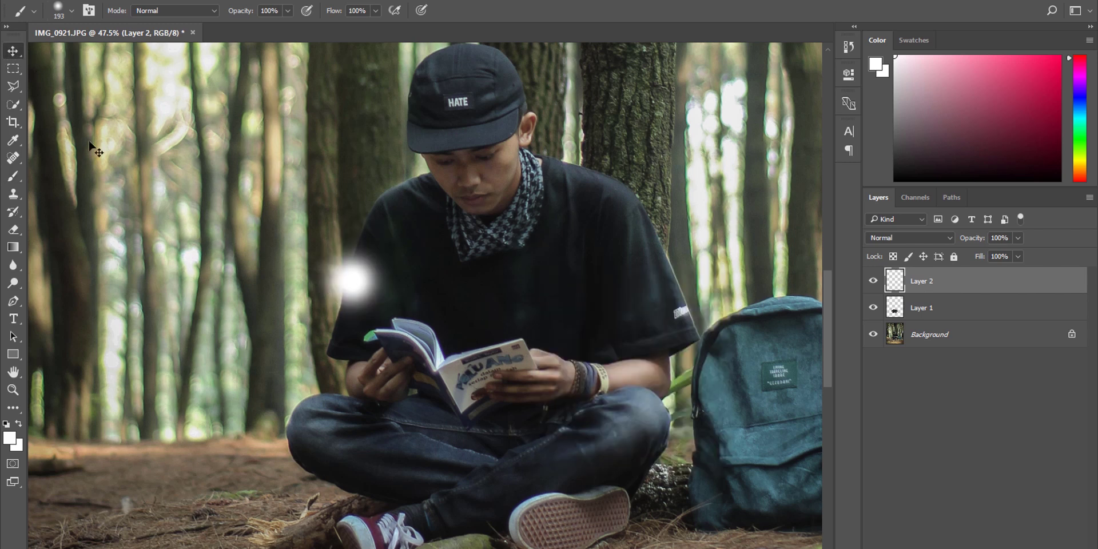
{"action": "mouse_move", "coordinate": [365, 295]}
{"action": "left_mouse_down"}
{"action": "mouse_move", "coordinate": [481, 354]}
{"action": "mouse_move", "coordinate": [461, 352]}
{"action": "mouse_move", "coordinate": [463, 366]}
{"action": "mouse_move", "coordinate": [451, 355]}
{"action": "left_mouse_up"}
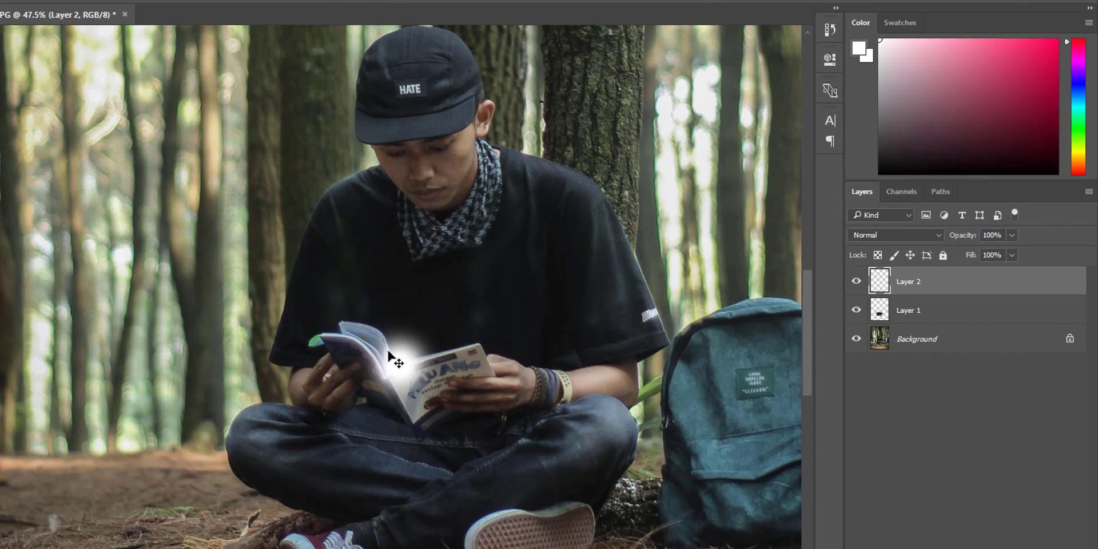
{"action": "left_click_drag", "start_coordinate": [995, 285], "coordinate": [941, 319]}
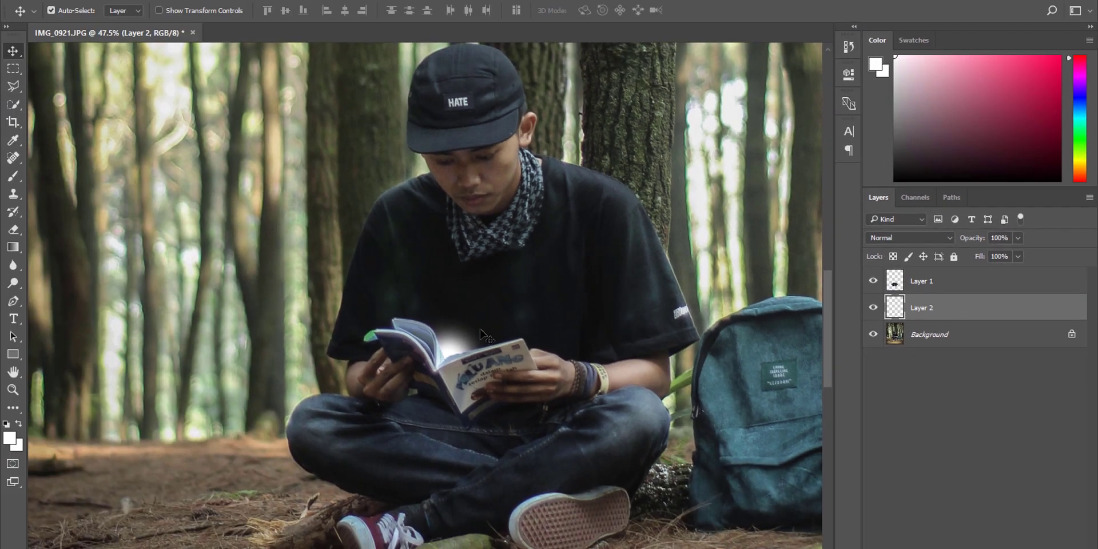
Duplicate the glow layer, placing the glow beside the man's shoulder, and rename the copy putt.
{"action": "mouse_move", "coordinate": [480, 333]}
{"action": "left_mouse_down"}
{"action": "mouse_move", "coordinate": [486, 309]}
{"action": "mouse_move", "coordinate": [304, 238]}
{"action": "mouse_move", "coordinate": [503, 263]}
{"action": "mouse_move", "coordinate": [333, 219]}
{"action": "mouse_move", "coordinate": [312, 240]}
{"action": "left_mouse_up"}
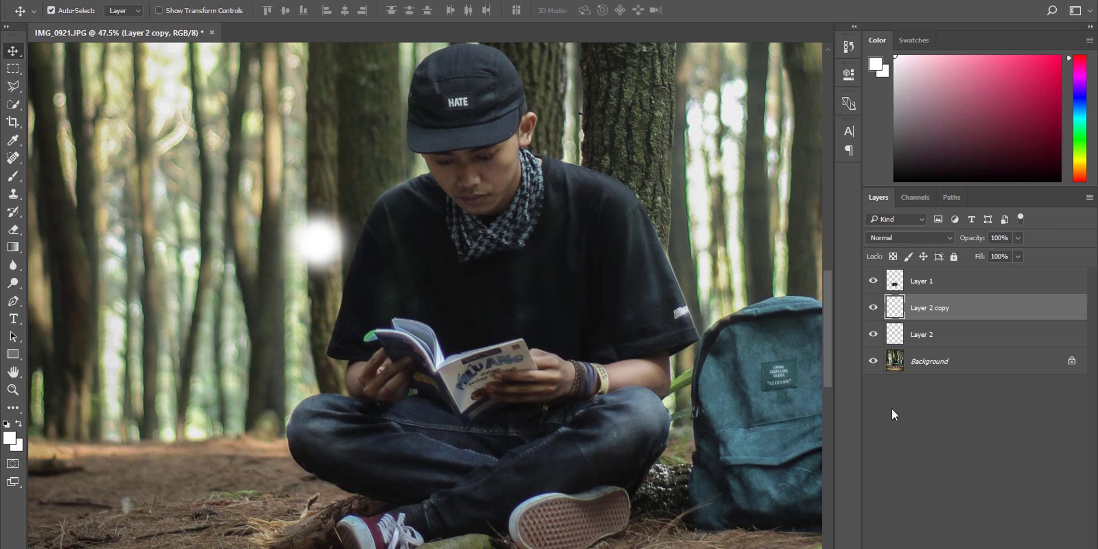
{"action": "right_click", "coordinate": [938, 310]}
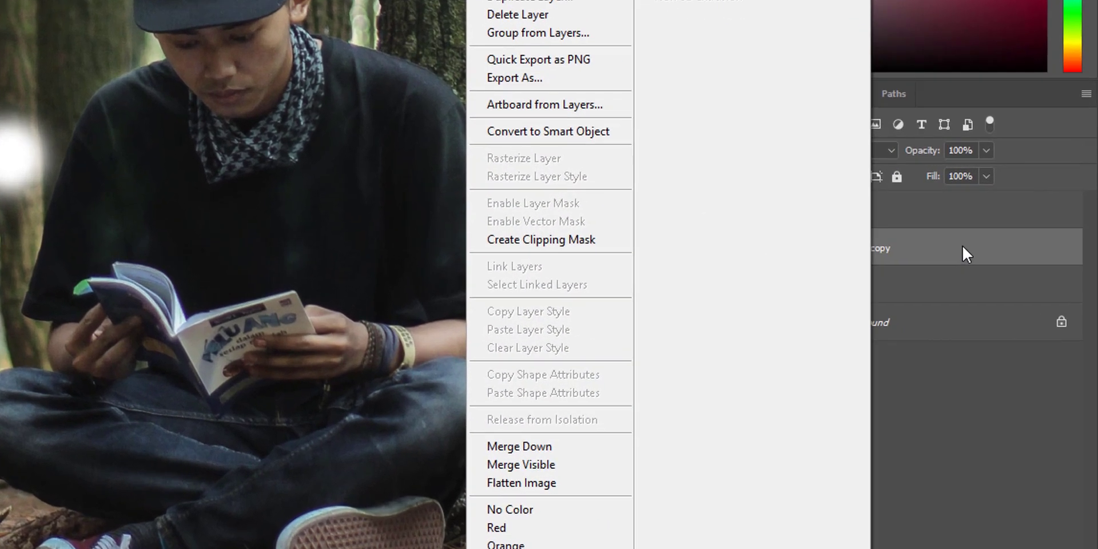
{"action": "left_click", "coordinate": [936, 316]}
{"action": "double_click", "coordinate": [817, 206]}
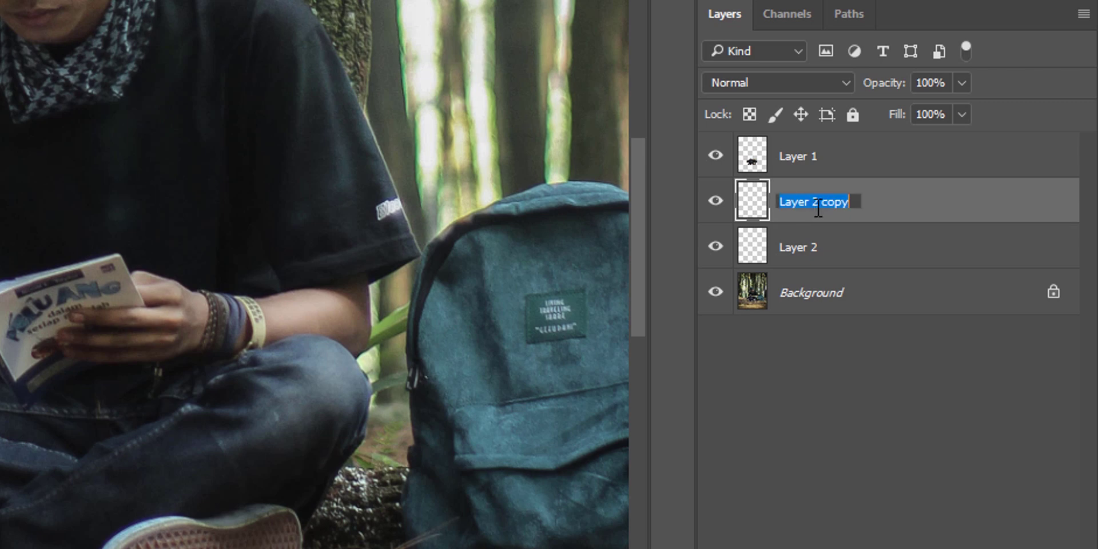
{"action": "type", "text": "putt"}
{"action": "left_click", "coordinate": [830, 318]}
Rename Layer 2, the original glow layer, as oren.
{"action": "left_click", "coordinate": [798, 257]}
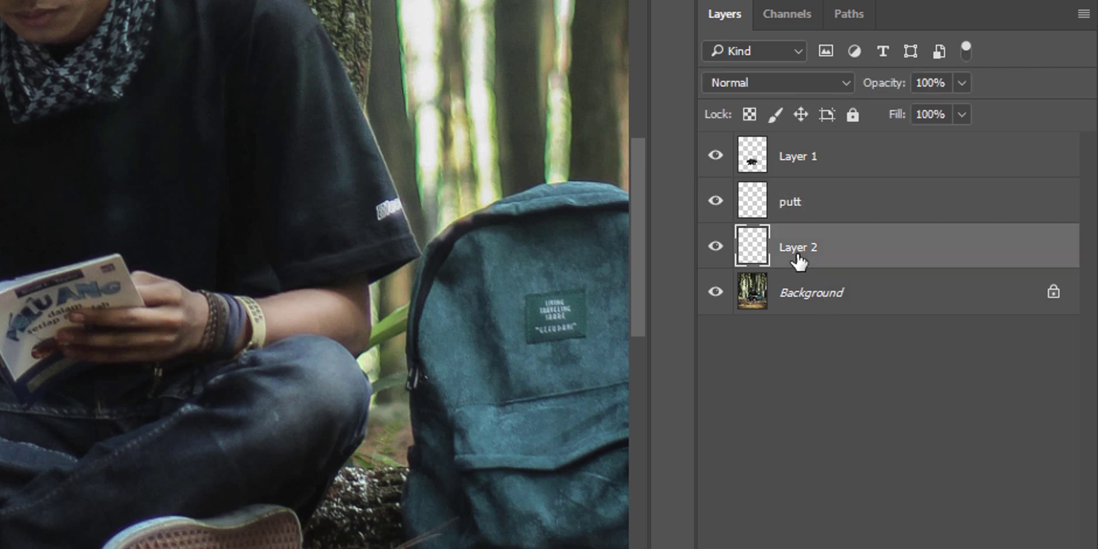
{"action": "double_click", "coordinate": [798, 252]}
{"action": "left_click", "coordinate": [839, 335]}
{"action": "left_click", "coordinate": [799, 249]}
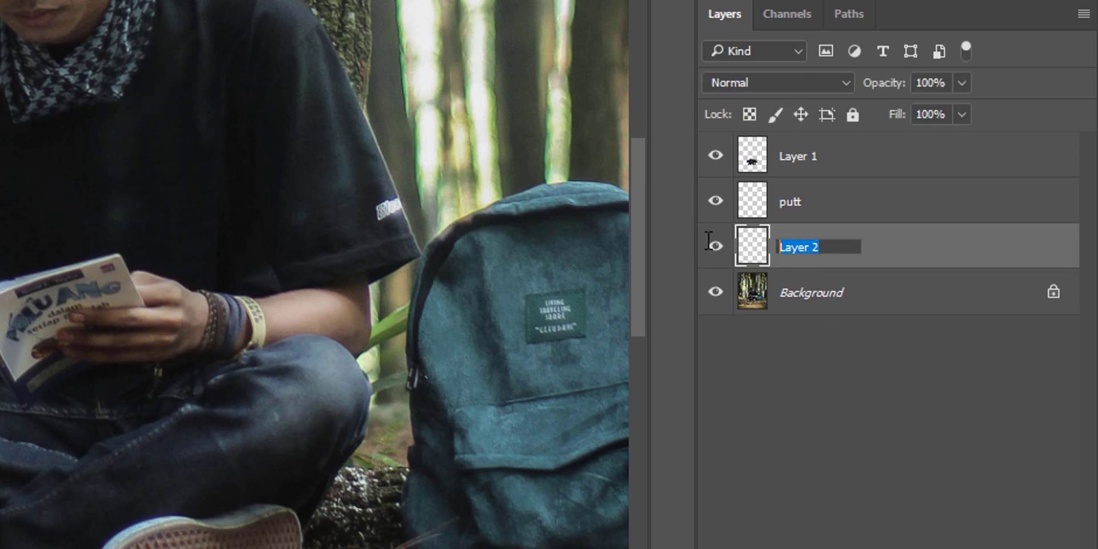
{"action": "type", "text": "oren"}
{"action": "left_click", "coordinate": [887, 320]}
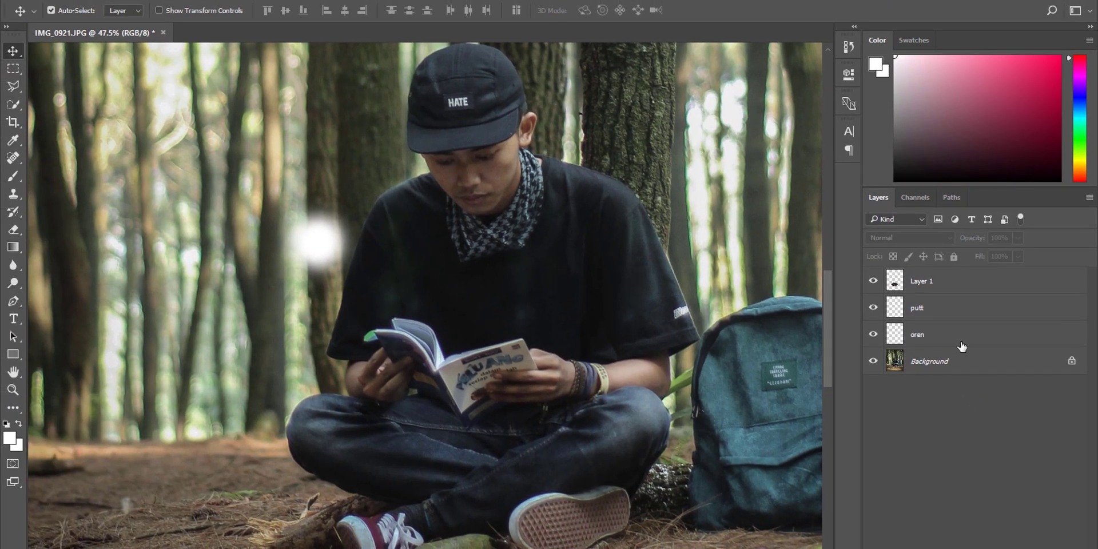
Move the putt glow off the oren glow onto the man's shirt and make oren the active layer.
{"action": "left_click", "coordinate": [961, 340]}
{"action": "left_click_drag", "start_coordinate": [334, 252], "coordinate": [402, 254]}
{"action": "left_click", "coordinate": [1017, 336]}
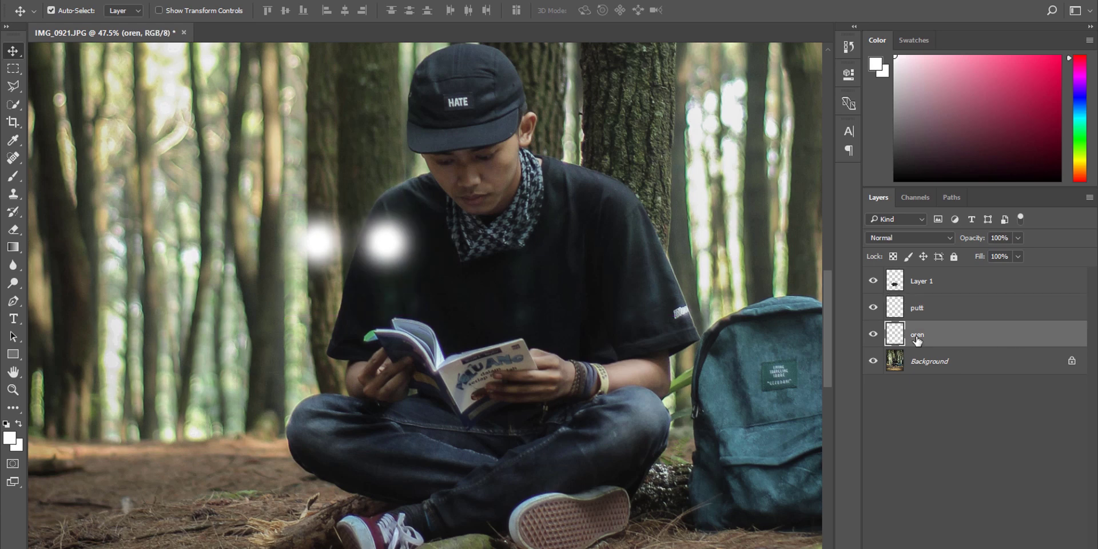
Apply a Color Overlay layer style in bright orange-red to the oren layer, with Normal blend mode and 100% opacity.
{"action": "double_click", "coordinate": [1038, 343]}
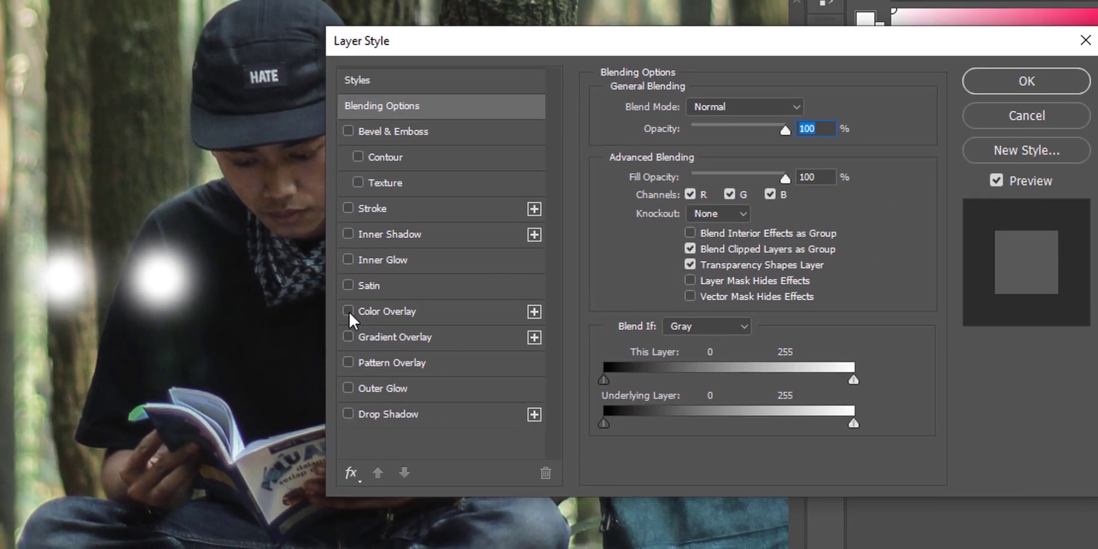
{"action": "left_click", "coordinate": [289, 314]}
{"action": "left_click", "coordinate": [327, 311]}
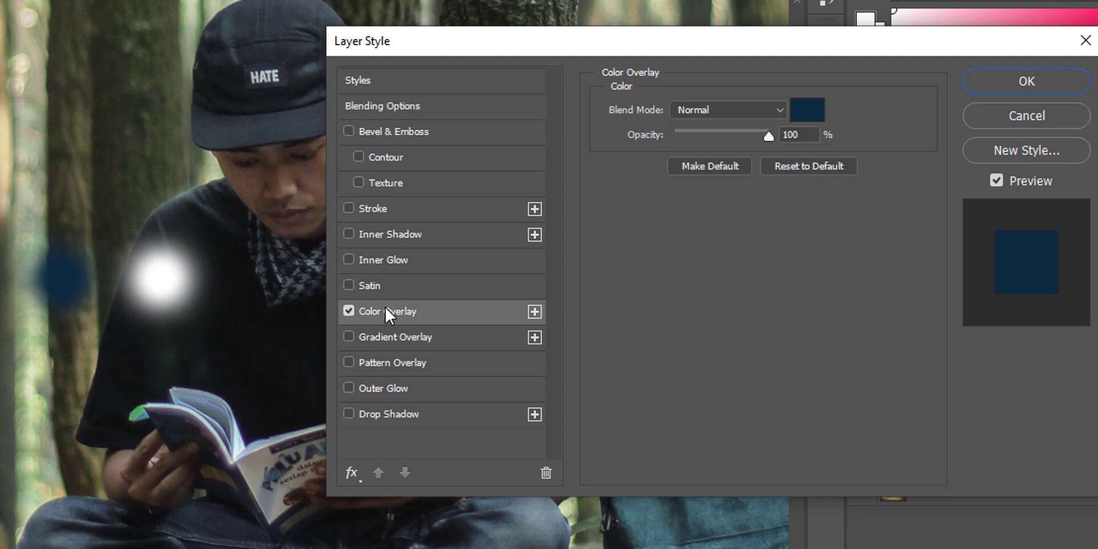
{"action": "left_click", "coordinate": [816, 113]}
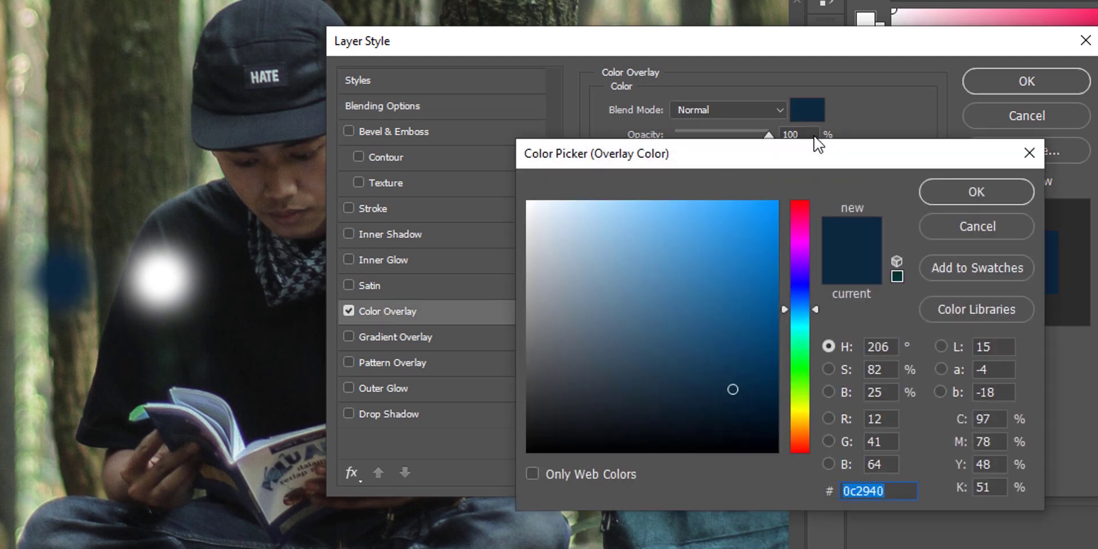
{"action": "left_click", "coordinate": [804, 441]}
{"action": "mouse_move", "coordinate": [734, 333]}
{"action": "left_mouse_down"}
{"action": "mouse_move", "coordinate": [700, 192]}
{"action": "mouse_move", "coordinate": [771, 146]}
{"action": "left_mouse_up"}
{"action": "left_click_drag", "start_coordinate": [752, 201], "coordinate": [772, 160]}
{"action": "left_click", "coordinate": [950, 194]}
{"action": "left_click", "coordinate": [1069, 79]}
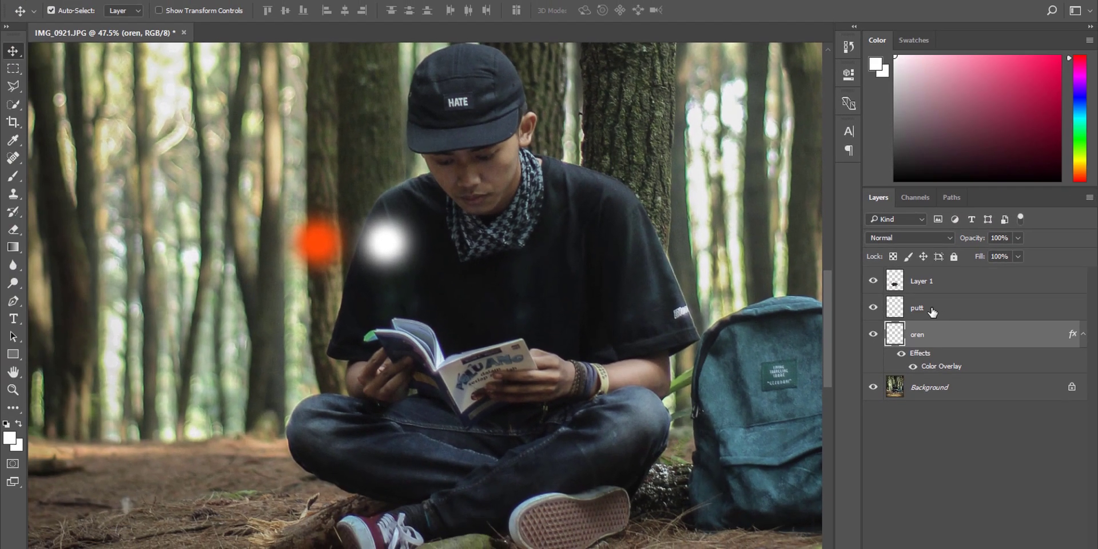
Move the white putt glow behind the open book and enlarge it to about 218% width and 159% height.
{"action": "left_click", "coordinate": [957, 373]}
{"action": "left_click_drag", "start_coordinate": [396, 241], "coordinate": [465, 350]}
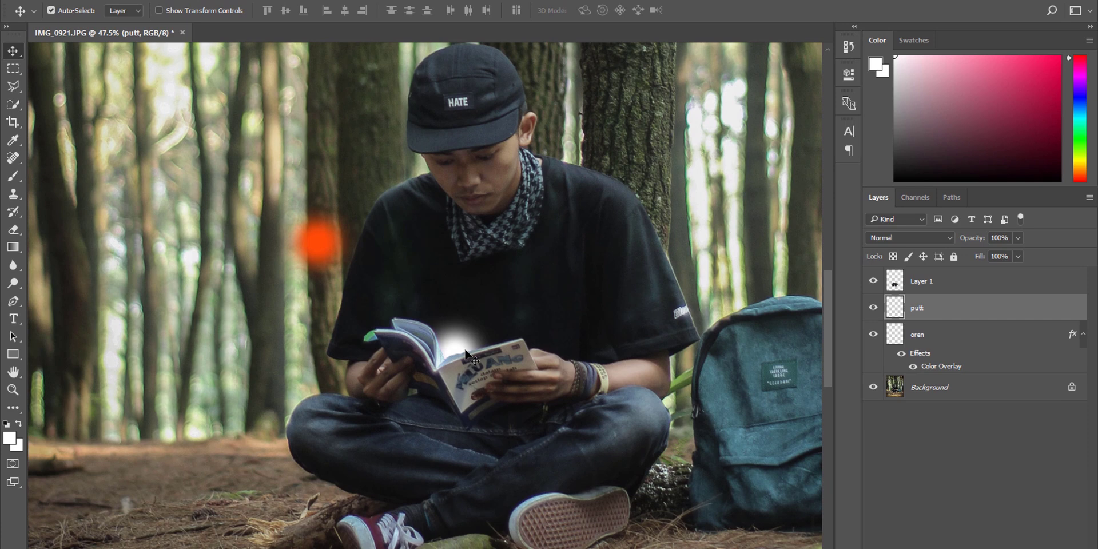
{"action": "key", "text": "ctrl+t"}
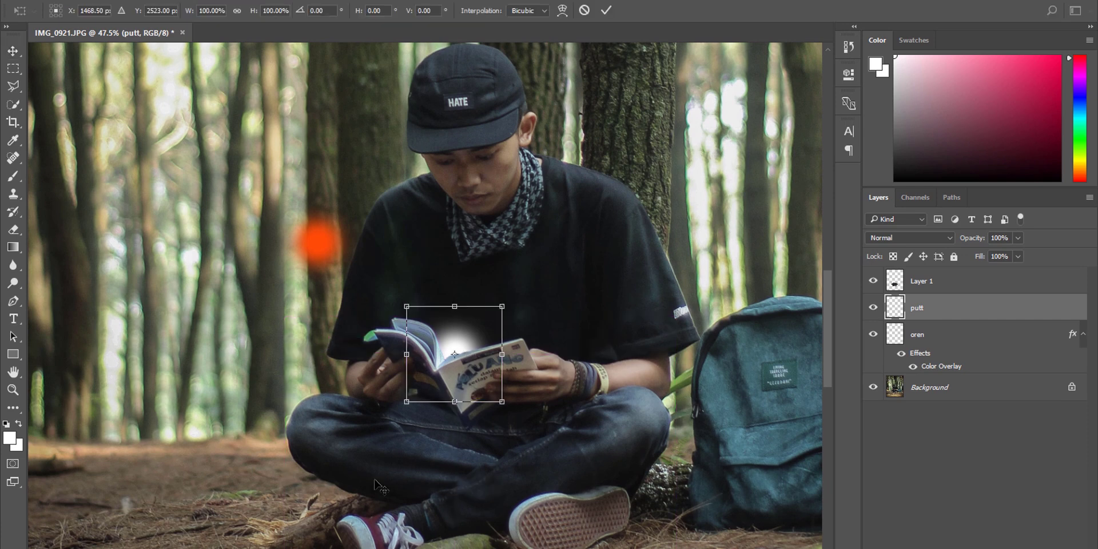
{"action": "left_click_drag", "start_coordinate": [503, 354], "coordinate": [520, 354]}
{"action": "mouse_move", "coordinate": [521, 405]}
{"action": "left_mouse_down"}
{"action": "mouse_move", "coordinate": [559, 432]}
{"action": "mouse_move", "coordinate": [525, 417]}
{"action": "left_mouse_up"}
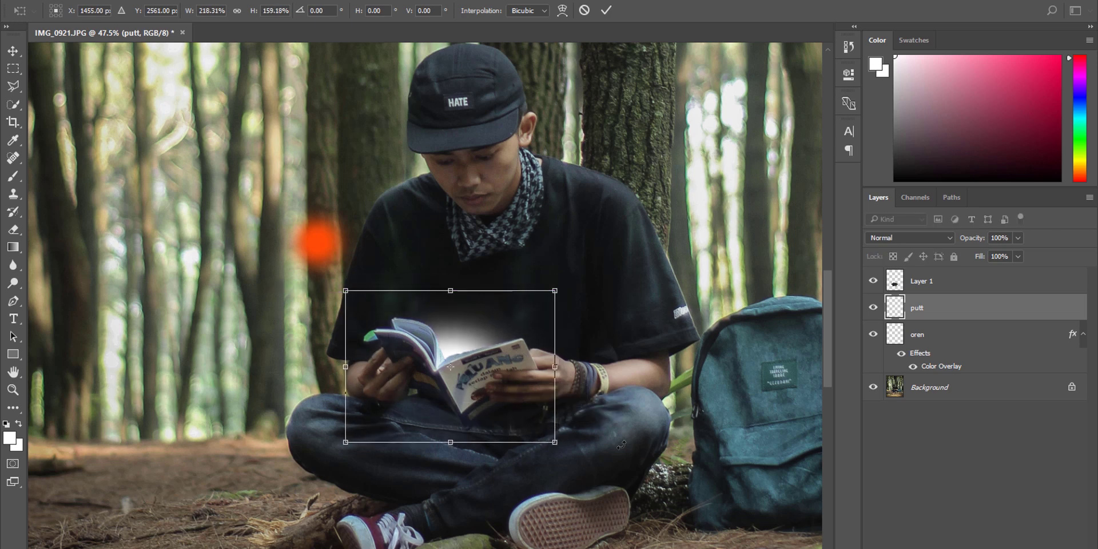
{"action": "key", "text": "Return"}
Enlarge the orange oren glow and position it behind the book so it surrounds the white glow.
{"action": "left_click", "coordinate": [944, 341]}
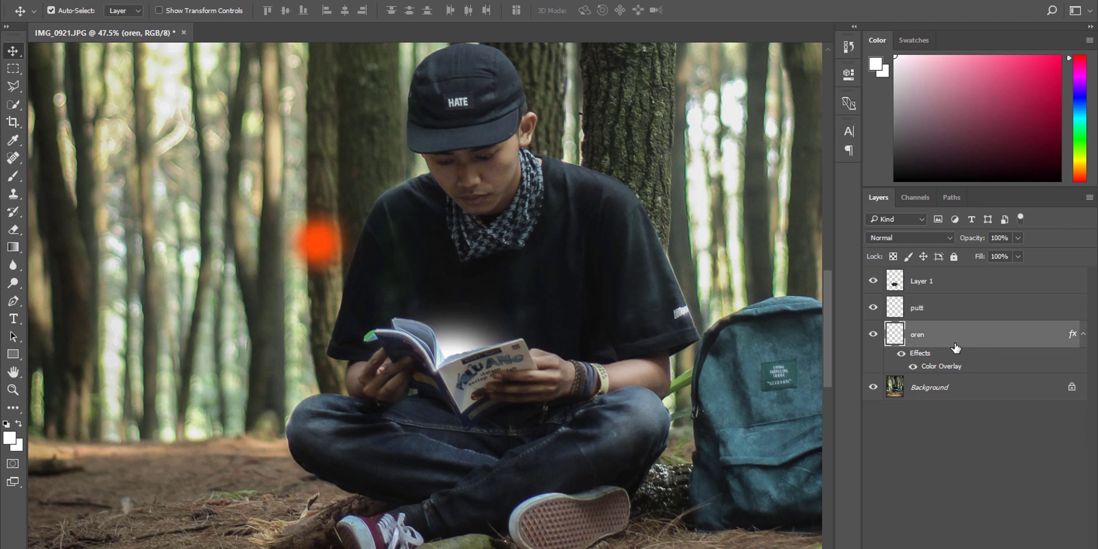
{"action": "key", "text": "ctrl+t"}
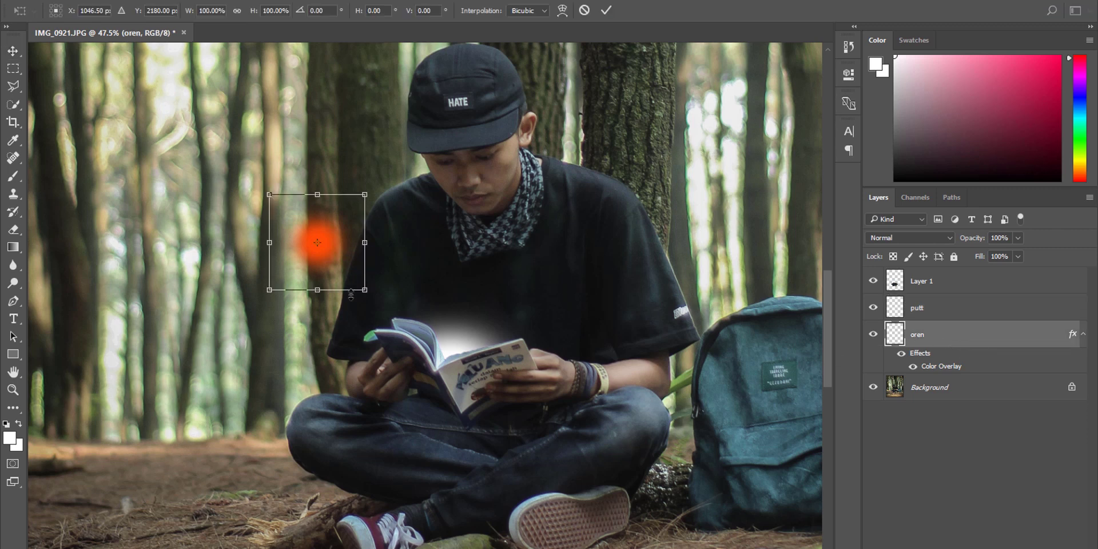
{"action": "left_click_drag", "start_coordinate": [362, 292], "coordinate": [469, 395]}
{"action": "left_click_drag", "start_coordinate": [381, 338], "coordinate": [528, 476]}
{"action": "left_click_drag", "start_coordinate": [617, 229], "coordinate": [599, 245]}
{"action": "mouse_move", "coordinate": [572, 339]}
{"action": "left_mouse_down"}
{"action": "mouse_move", "coordinate": [588, 343]}
{"action": "mouse_move", "coordinate": [570, 350]}
{"action": "left_mouse_up"}
{"action": "key", "text": "Return"}
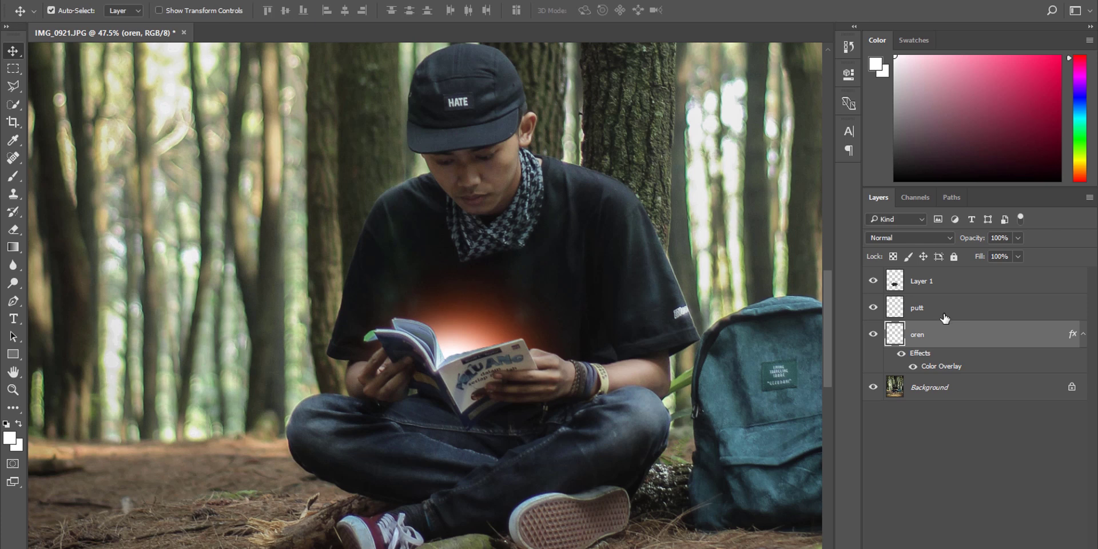
Shift the white putt glow slightly down behind the book, to about X 1457 px and Y 2570 px.
{"action": "left_click", "coordinate": [938, 315]}
{"action": "key", "text": "ctrl+t"}
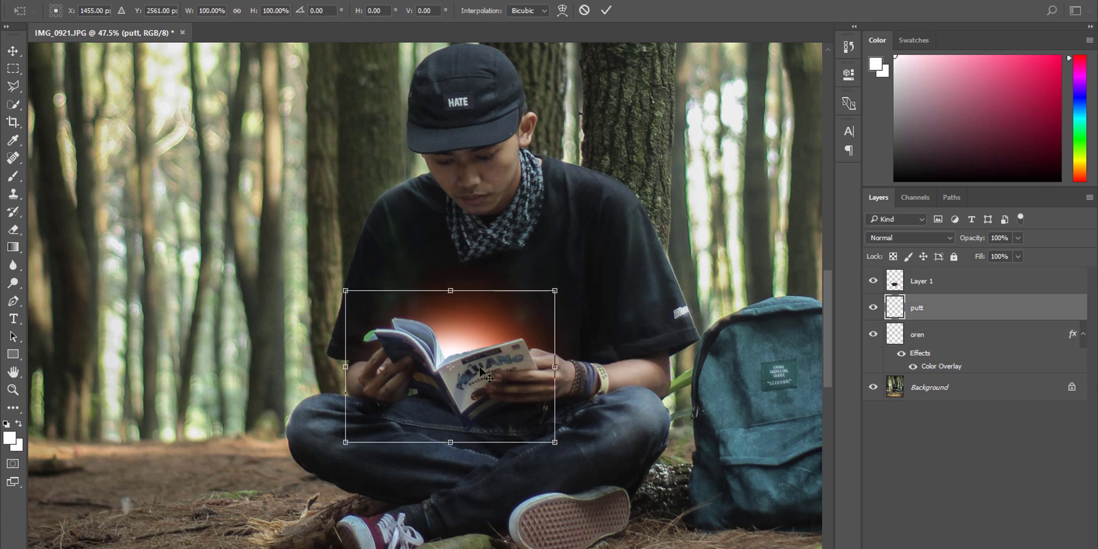
{"action": "left_click_drag", "start_coordinate": [474, 401], "coordinate": [475, 406]}
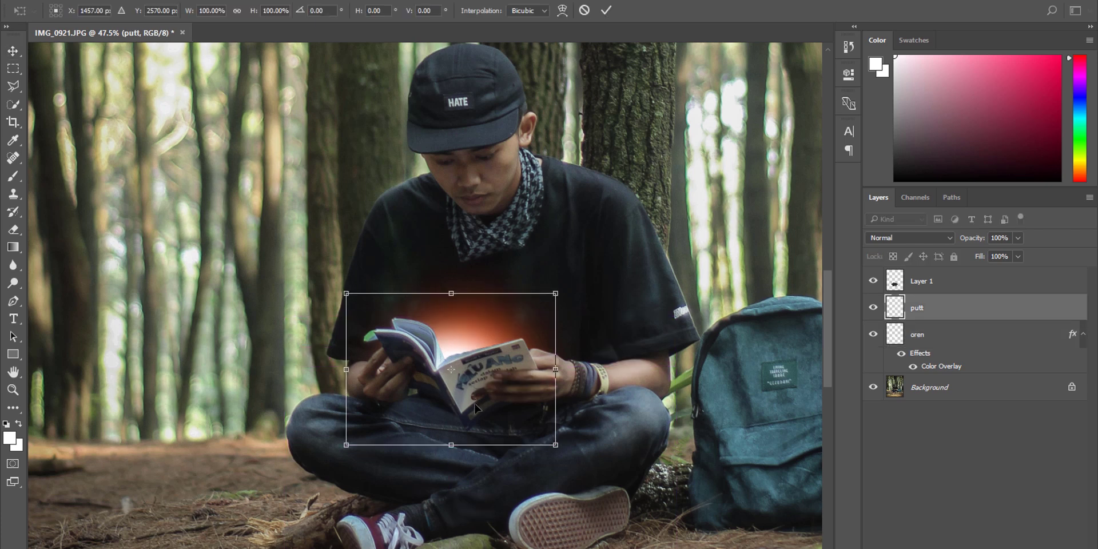
{"action": "key", "text": "Return"}
Duplicate the oren layer with its Color Overlay.
{"action": "left_click", "coordinate": [934, 342]}
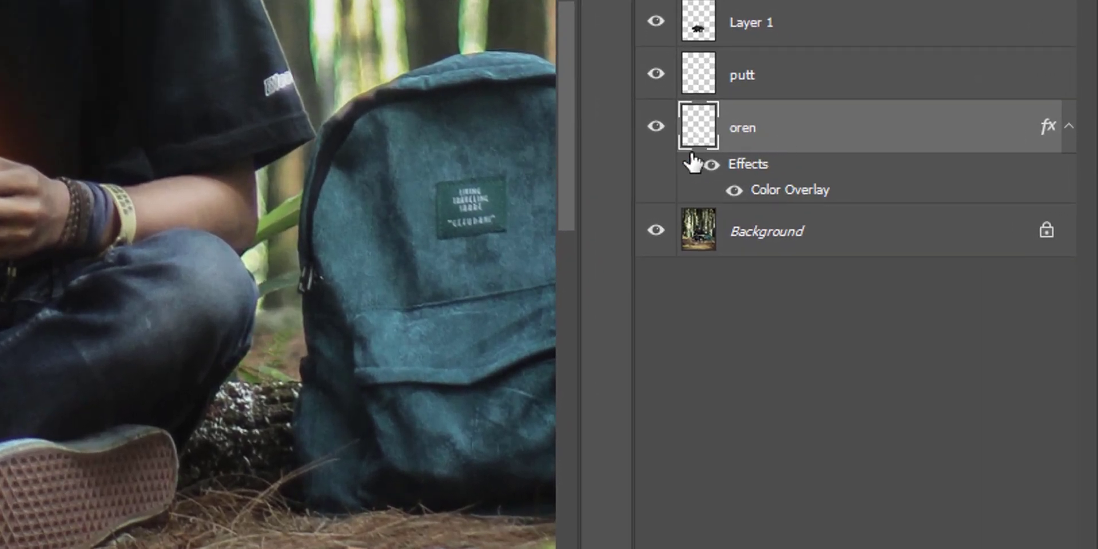
{"action": "key", "text": "ctrl+j"}
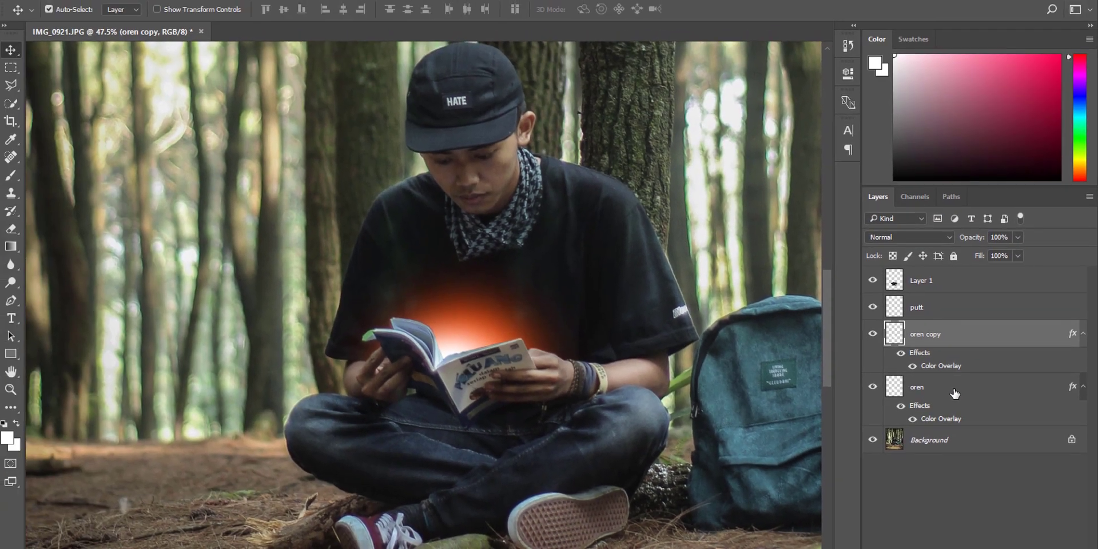
Enlarge the glow on the original oren layer in all directions so it spreads across the man's shirt behind the book.
{"action": "left_click", "coordinate": [954, 393]}
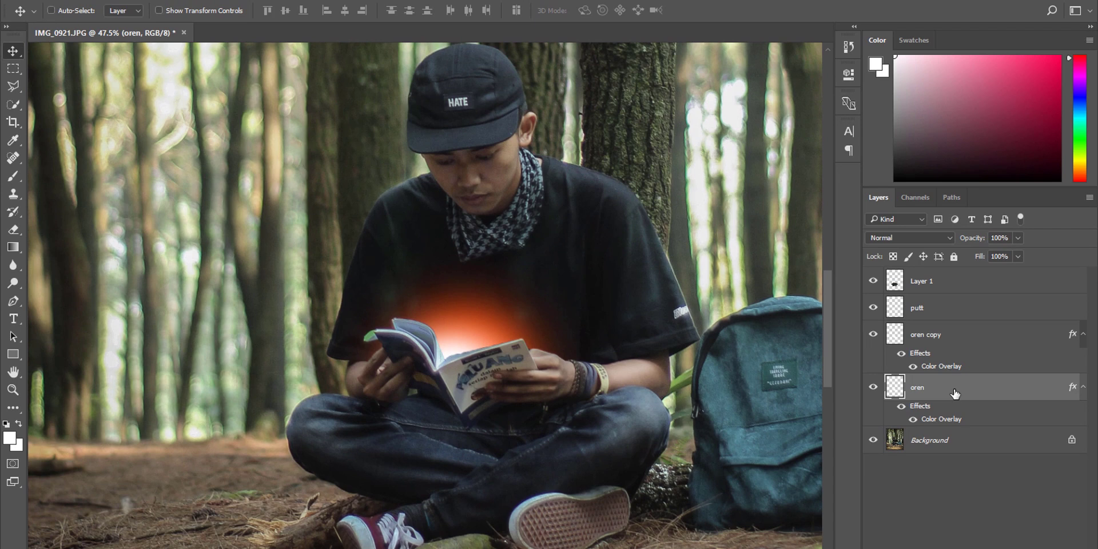
{"action": "key", "text": "ctrl+t"}
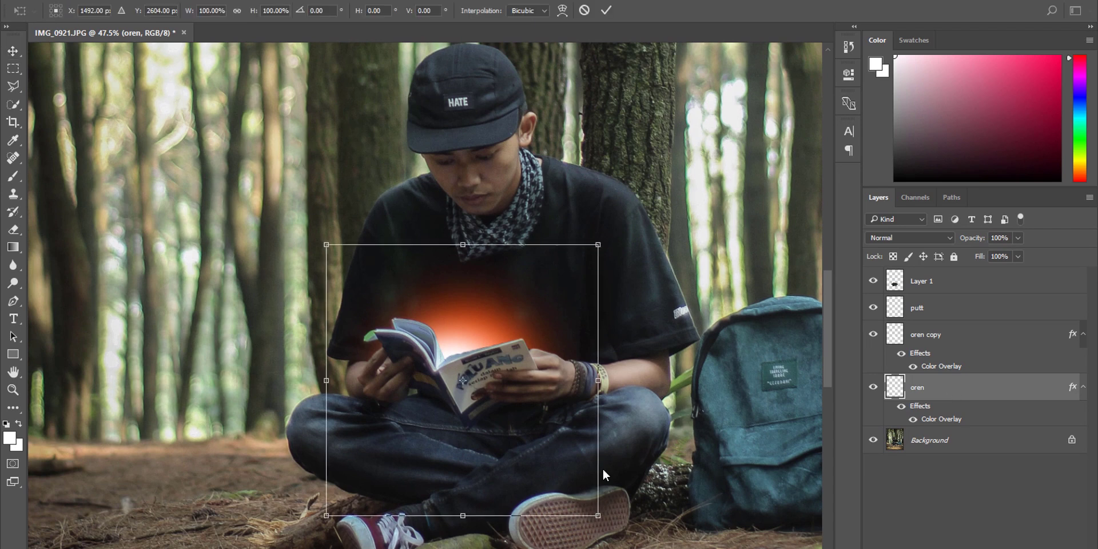
{"action": "left_click_drag", "start_coordinate": [522, 456], "coordinate": [521, 522]}
{"action": "left_click_drag", "start_coordinate": [600, 320], "coordinate": [709, 208]}
{"action": "left_click_drag", "start_coordinate": [463, 205], "coordinate": [454, 110]}
{"action": "left_click_drag", "start_coordinate": [699, 396], "coordinate": [742, 396]}
{"action": "left_click_drag", "start_coordinate": [360, 475], "coordinate": [352, 474]}
{"action": "key", "text": "Return"}
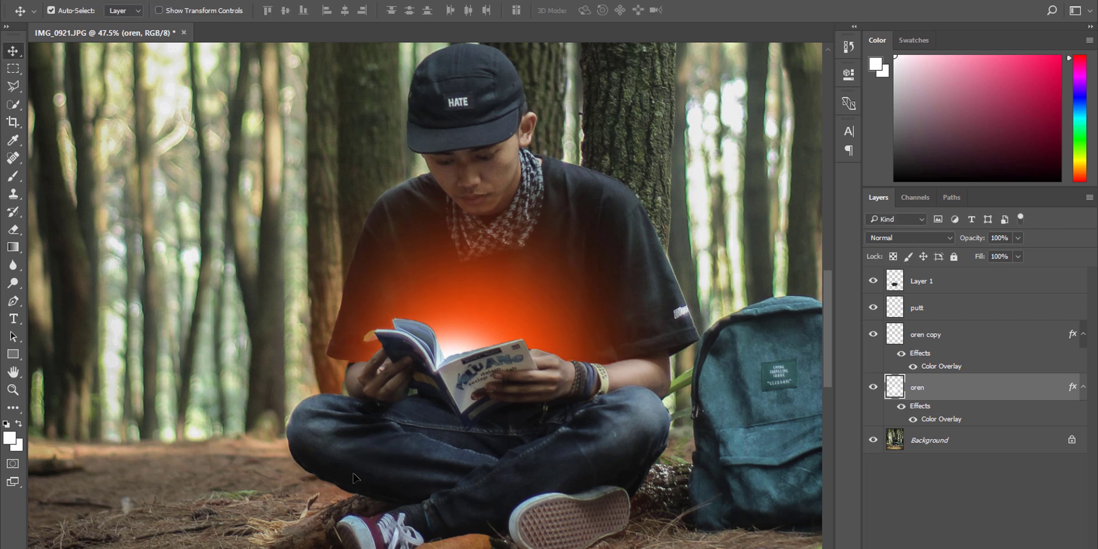
Erase the orange spill on the ground near the shoes from the oren layer with a soft 291 px Eraser at 0% hardness.
{"action": "scroll", "coordinate": [355, 478], "scroll_direction": "down", "scroll_amount": 3}
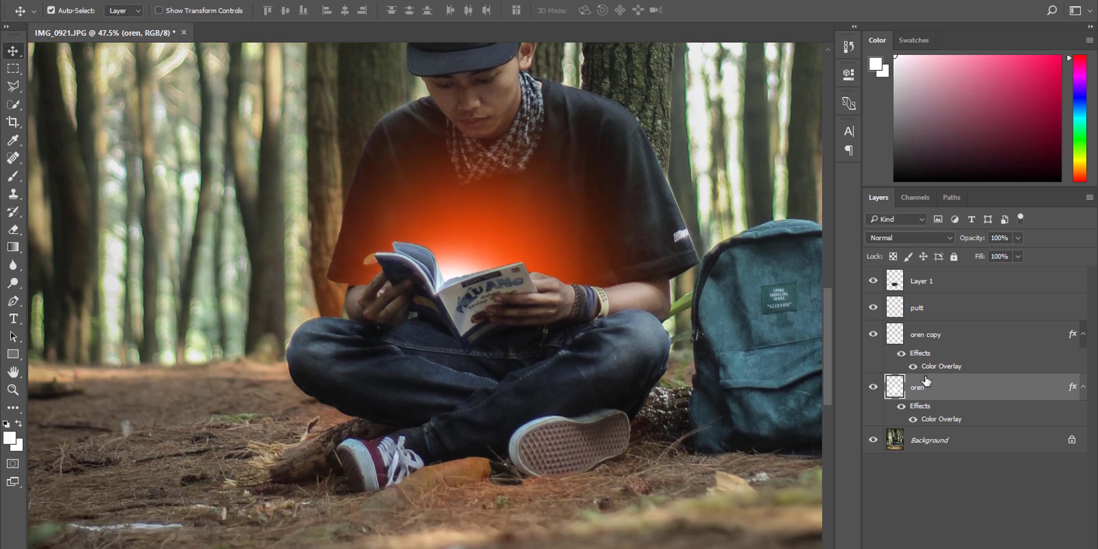
{"action": "left_click", "coordinate": [875, 282]}
{"action": "left_click", "coordinate": [874, 282]}
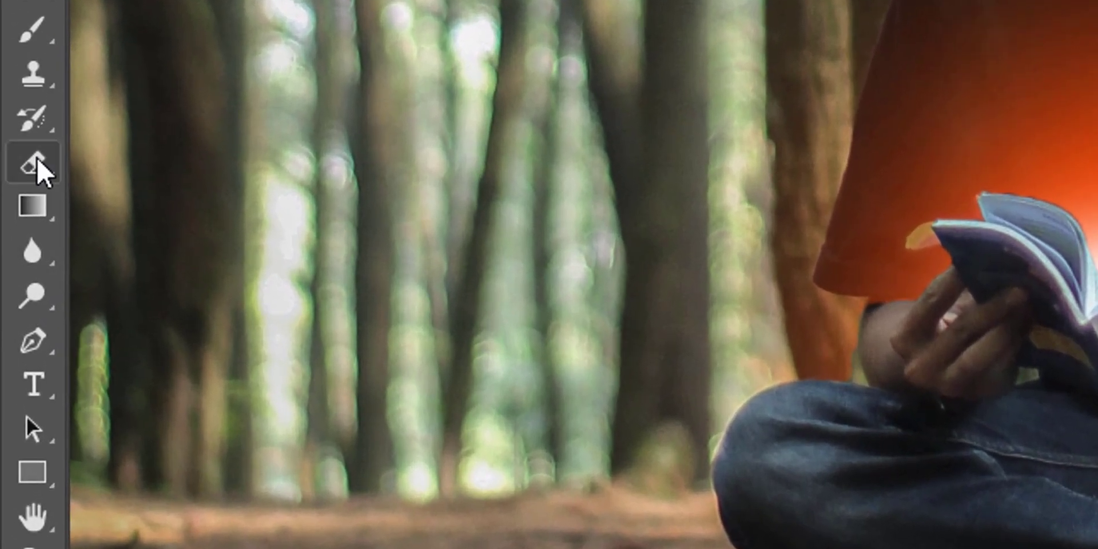
{"action": "right_click", "coordinate": [40, 159]}
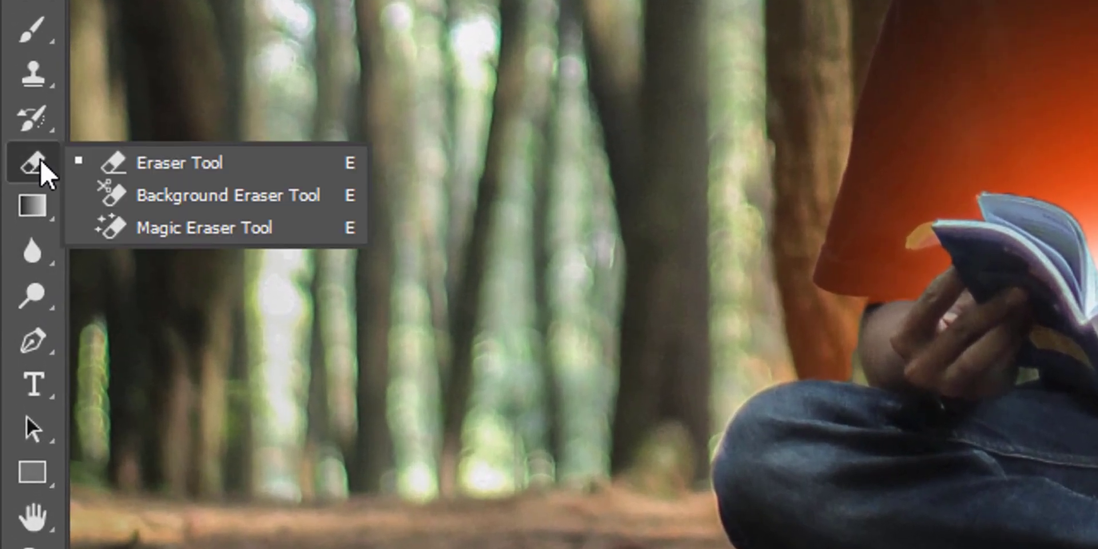
{"action": "left_click", "coordinate": [103, 164]}
{"action": "right_click", "coordinate": [1058, 390]}
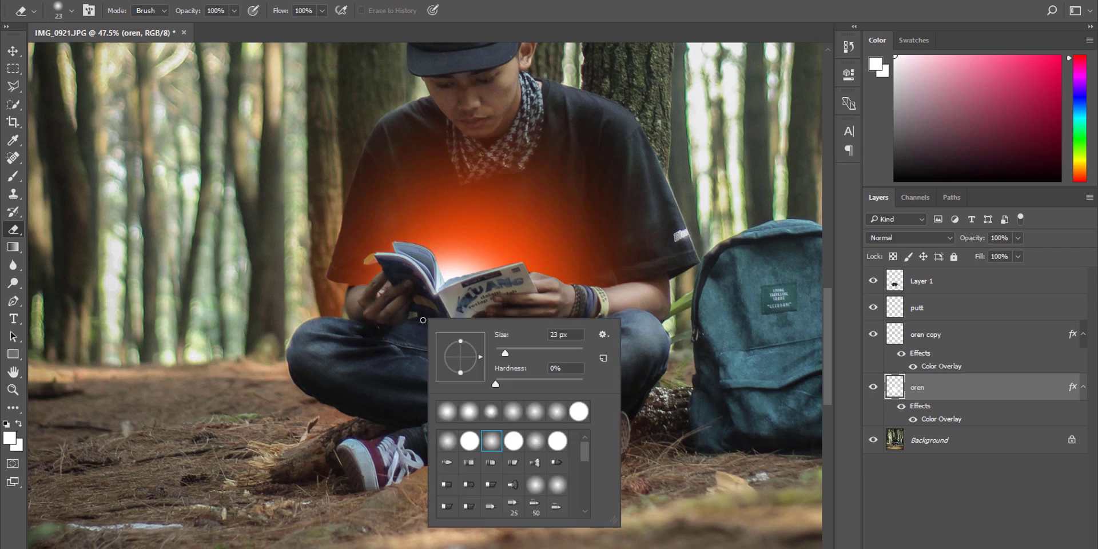
{"action": "left_click_drag", "start_coordinate": [559, 355], "coordinate": [565, 354]}
{"action": "left_click", "coordinate": [557, 384]}
{"action": "key", "text": "Return"}
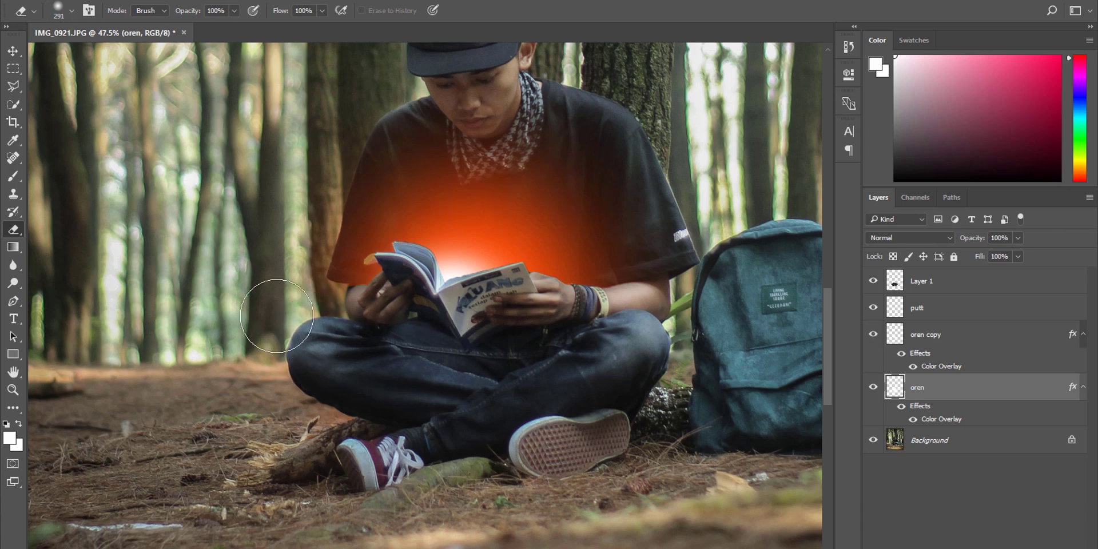
Reduce the soft eraser to 180 px and dab the oren layer over the hand at the book's spine side.
{"action": "scroll", "coordinate": [366, 337], "scroll_direction": "up", "scroll_amount": 4}
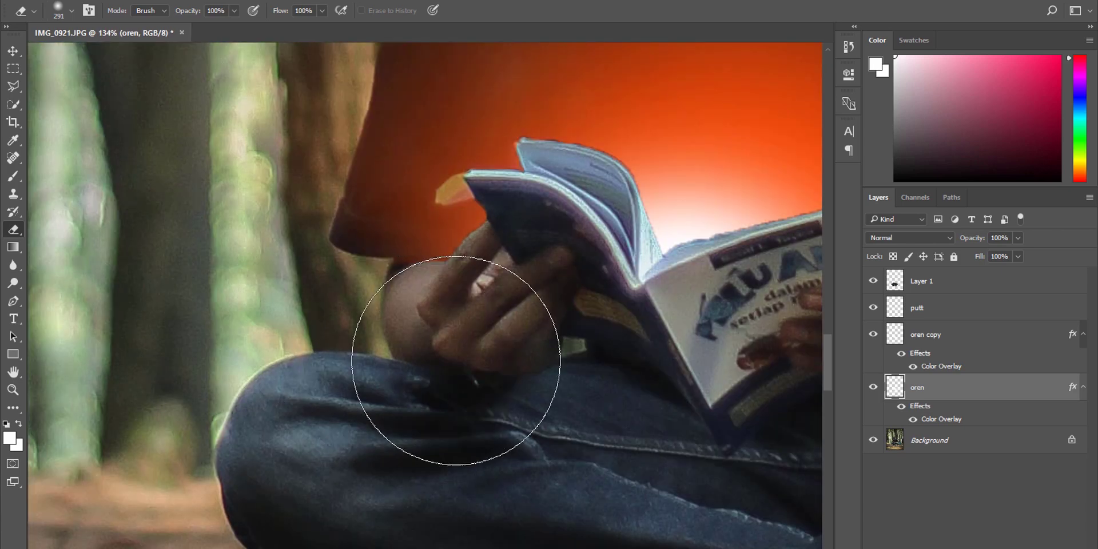
{"action": "right_click", "coordinate": [456, 360]}
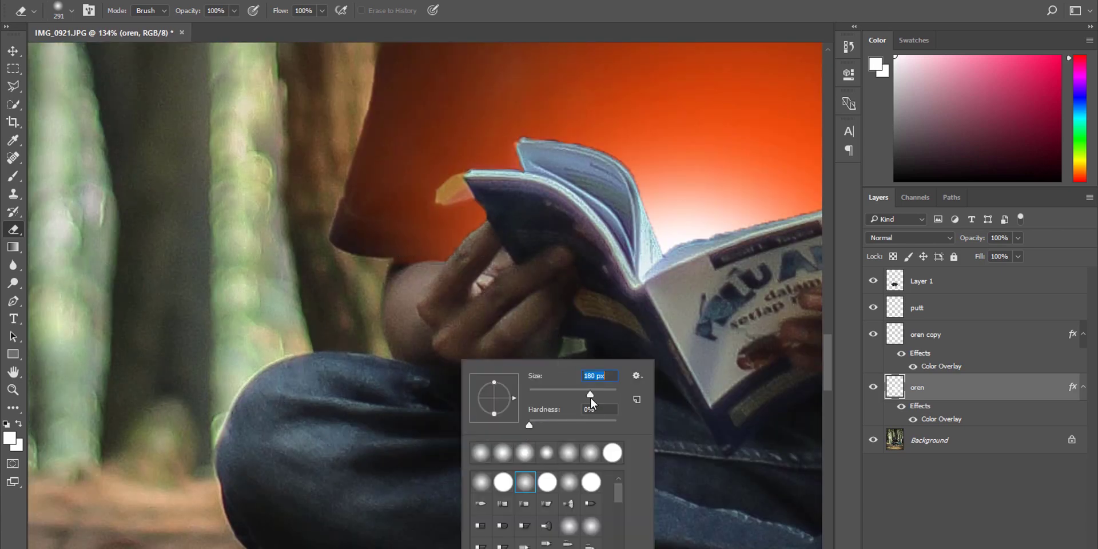
{"action": "left_click", "coordinate": [426, 323]}
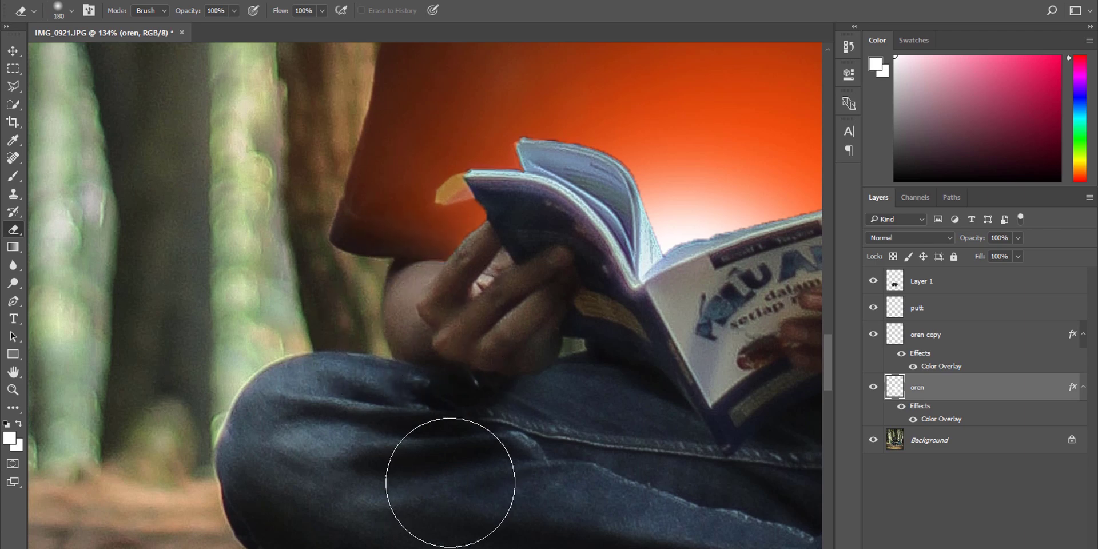
Lower the original oren layer's opacity to 22%.
{"action": "scroll", "coordinate": [450, 482], "scroll_direction": "down", "scroll_amount": 4}
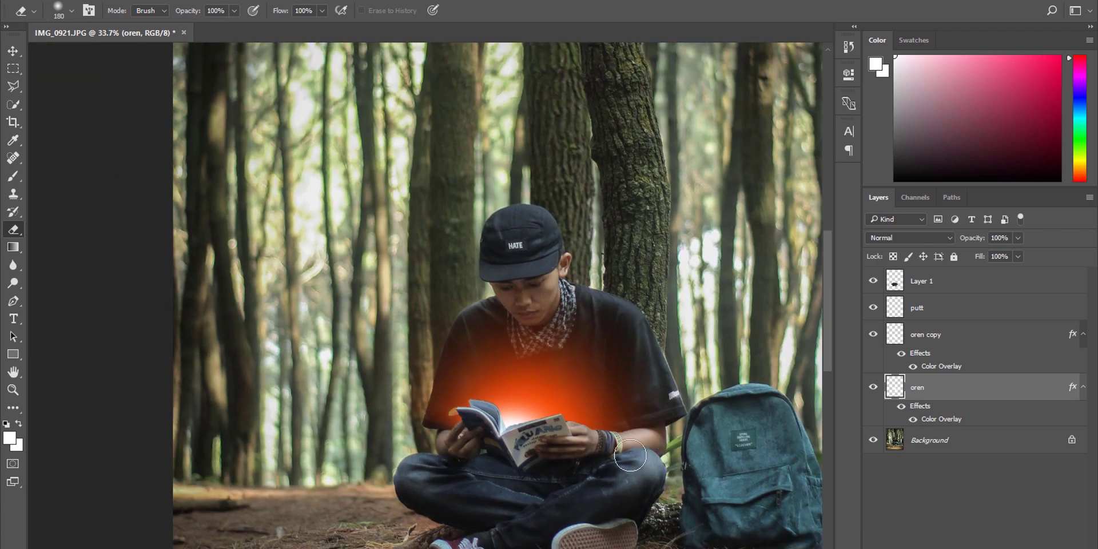
{"action": "scroll", "coordinate": [618, 456], "scroll_direction": "up", "scroll_amount": 3}
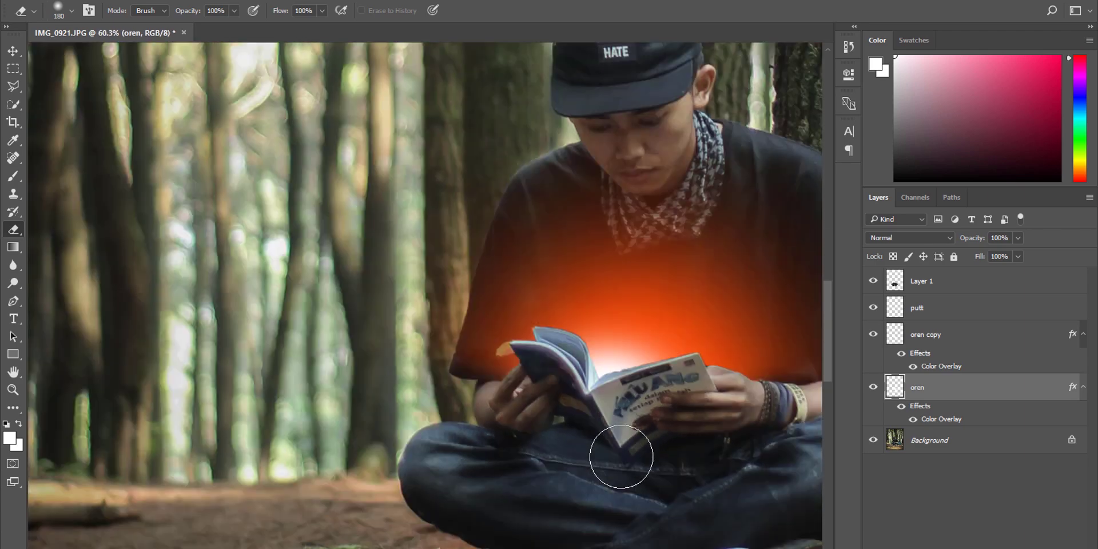
{"action": "scroll", "coordinate": [425, 295], "scroll_direction": "right", "scroll_amount": 3}
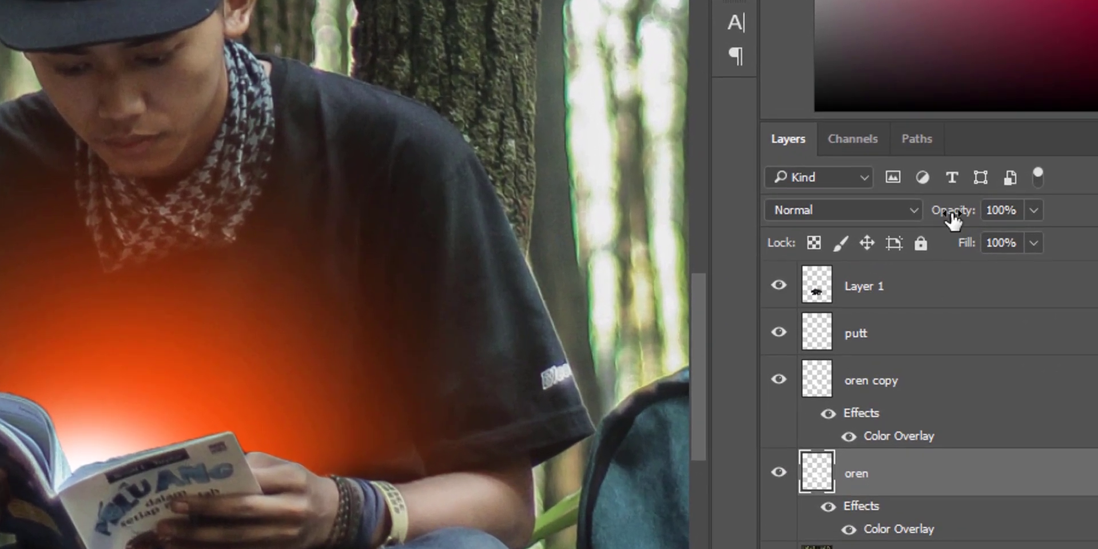
{"action": "left_click_drag", "start_coordinate": [954, 216], "coordinate": [346, 351]}
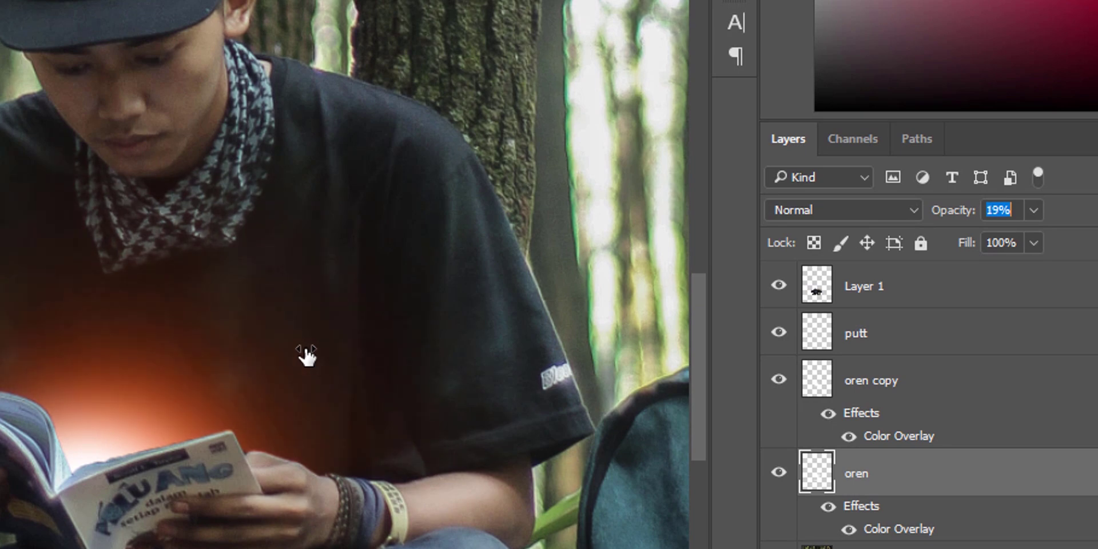
{"action": "left_click_drag", "start_coordinate": [306, 355], "coordinate": [314, 356]}
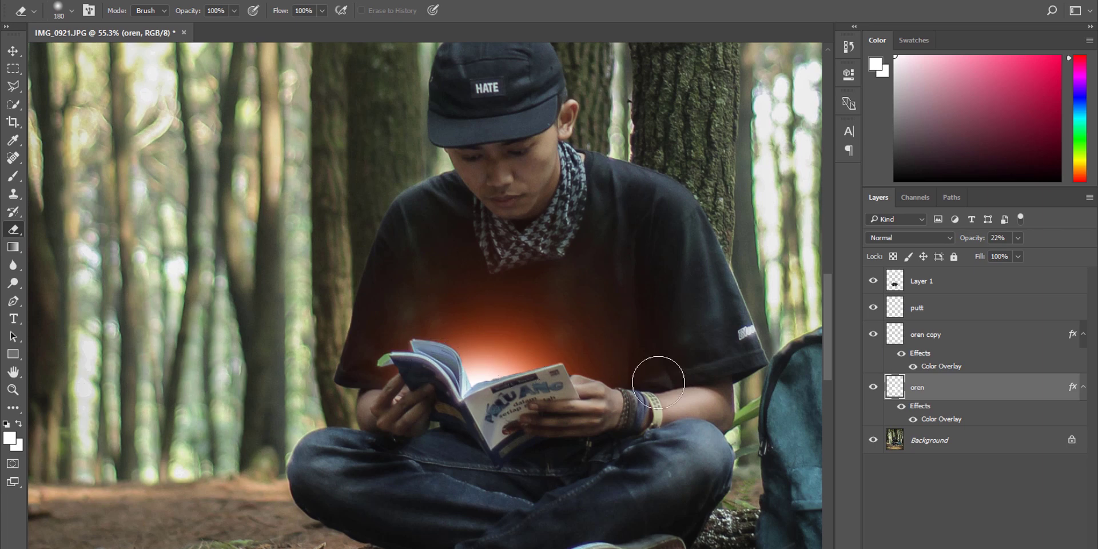
Examine the glow around the book up close, comparing it with the Layer 1 book cutout hidden and shown.
{"action": "scroll", "coordinate": [524, 331], "scroll_direction": "up", "scroll_amount": 2}
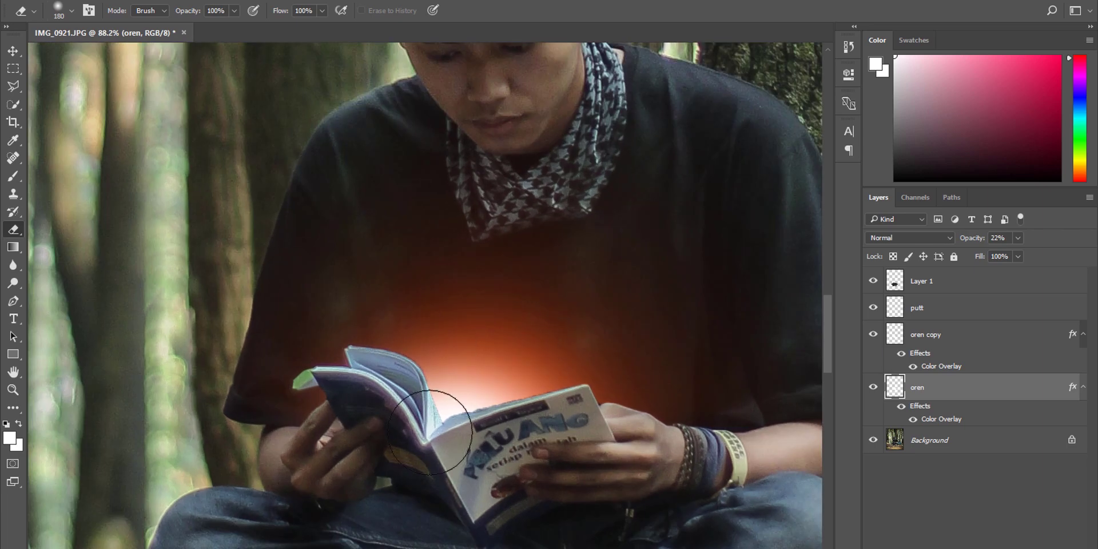
{"action": "scroll", "coordinate": [410, 454], "scroll_direction": "up", "scroll_amount": 1}
{"action": "scroll", "coordinate": [425, 448], "scroll_direction": "down", "scroll_amount": 1}
{"action": "scroll", "coordinate": [426, 447], "scroll_direction": "up", "scroll_amount": 2}
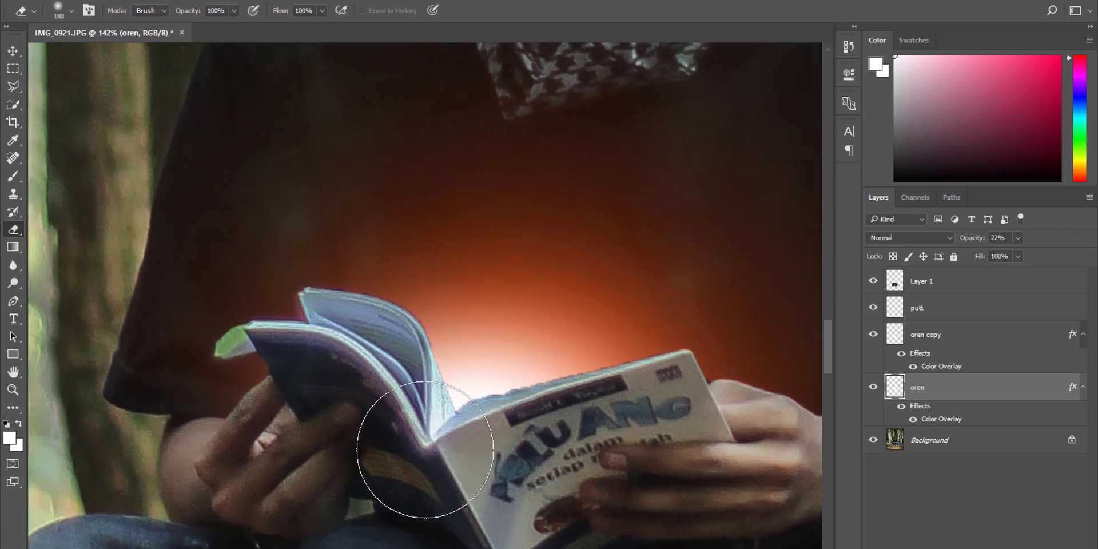
{"action": "scroll", "coordinate": [735, 282], "scroll_direction": "down", "scroll_amount": 1}
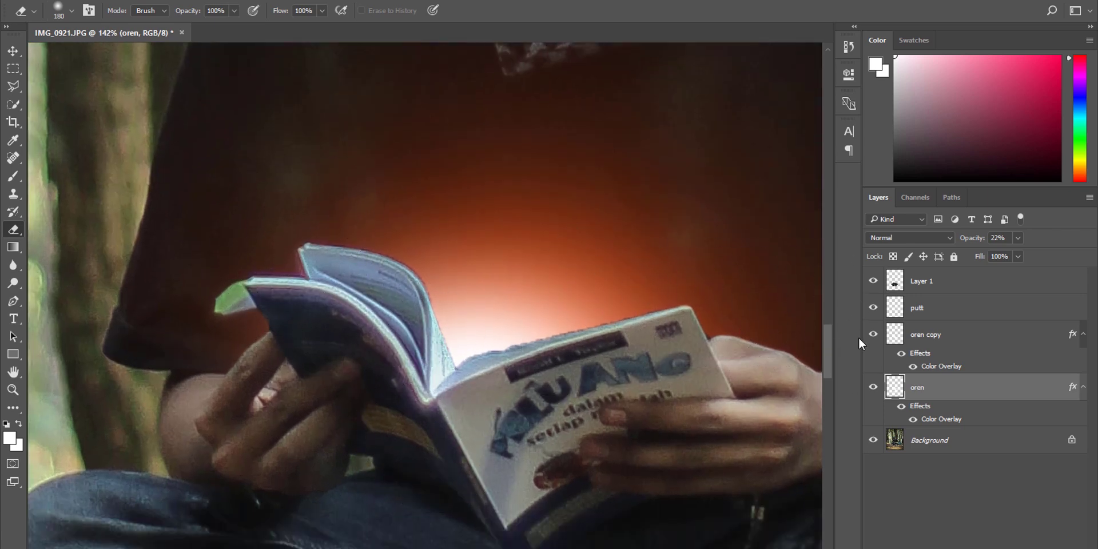
{"action": "left_click", "coordinate": [903, 291]}
{"action": "left_click", "coordinate": [872, 281]}
{"action": "left_click", "coordinate": [872, 281]}
{"action": "left_click", "coordinate": [872, 281]}
{"action": "left_click", "coordinate": [872, 281]}
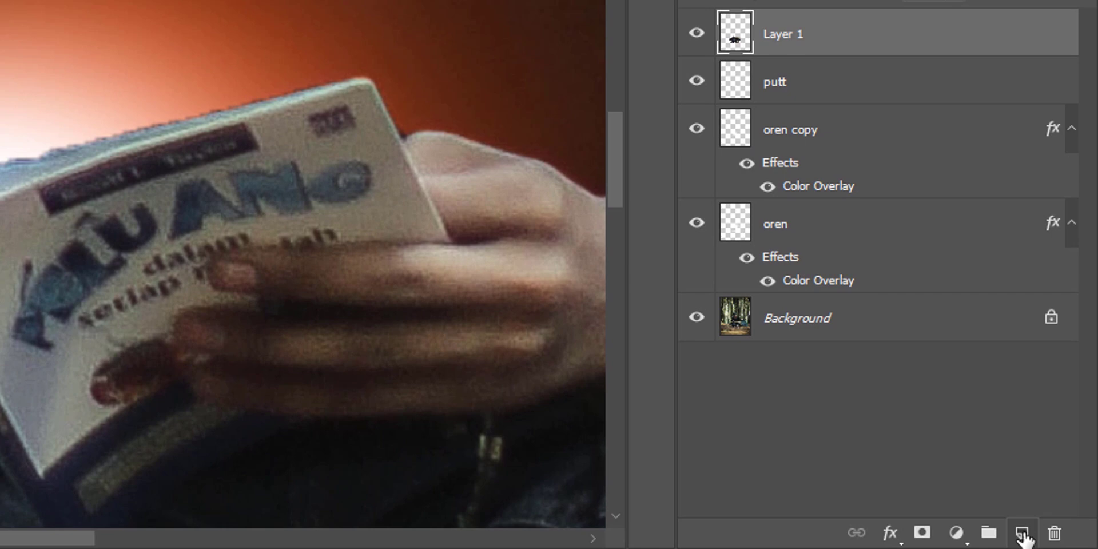
Add a new layer above the Layer 1 book cutout and switch to the Brush tool for painting on it.
{"action": "left_click", "coordinate": [1022, 533]}
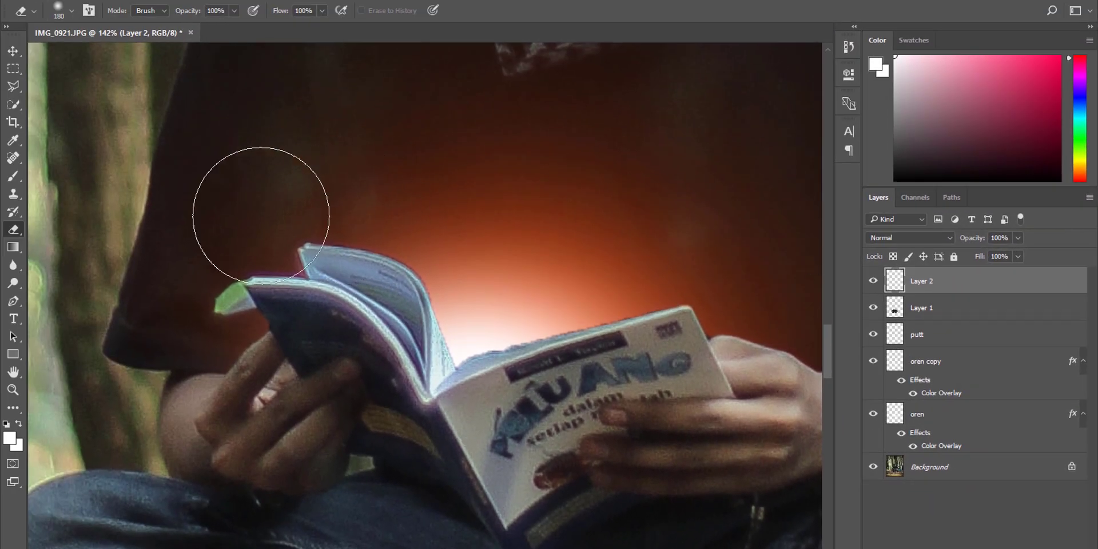
{"action": "left_click", "coordinate": [14, 177]}
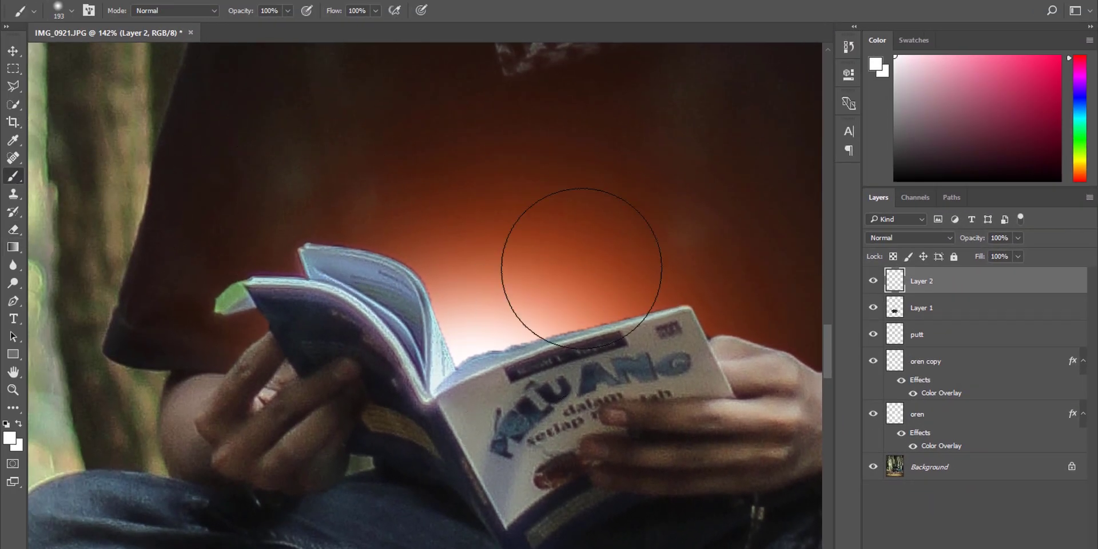
{"action": "right_click", "coordinate": [590, 260]}
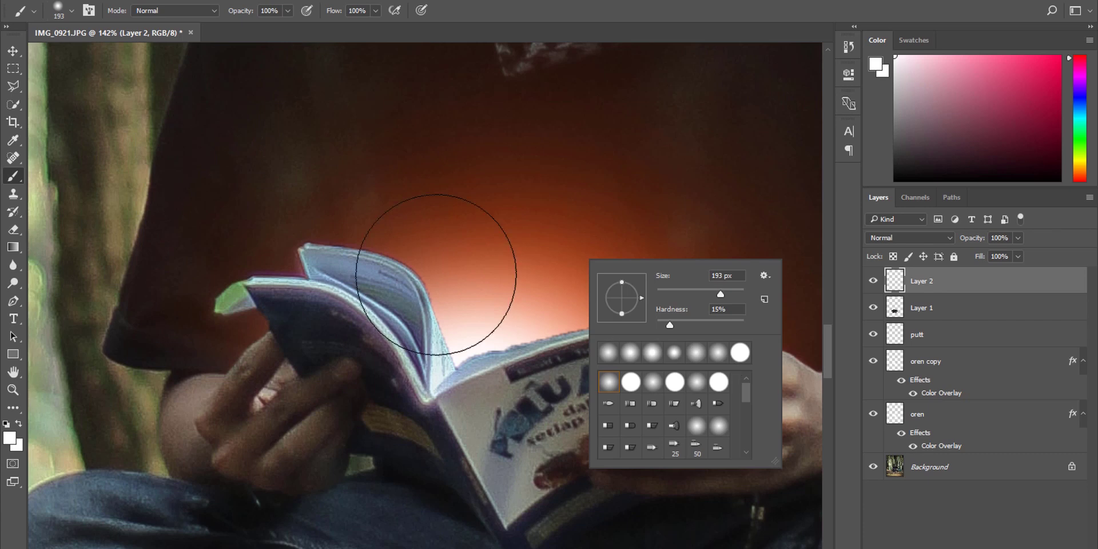
Set the foreground colour to pale peach, ffd5c1.
{"action": "left_click", "coordinate": [9, 438]}
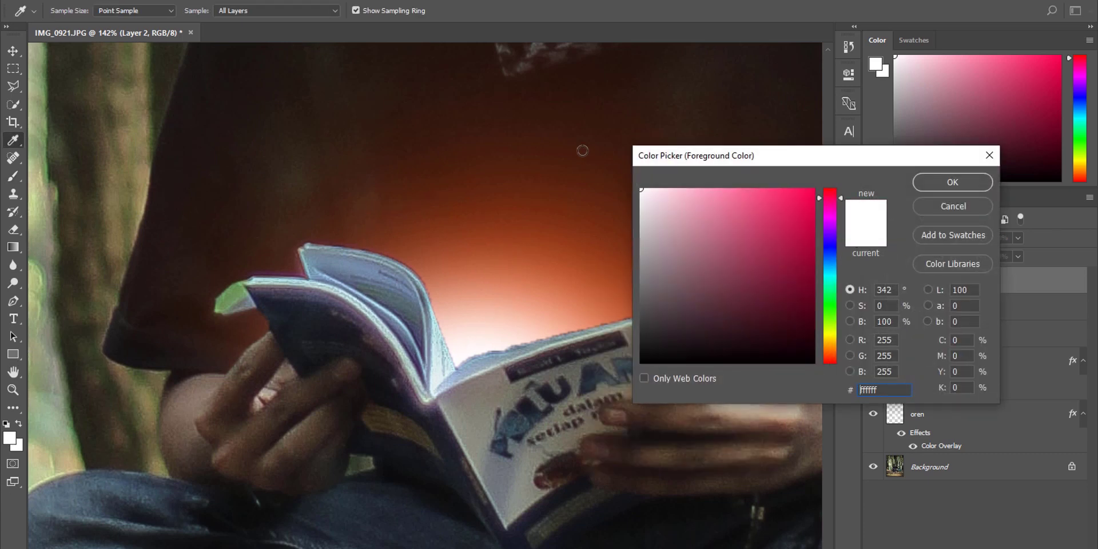
{"action": "left_click_drag", "start_coordinate": [620, 148], "coordinate": [677, 147]}
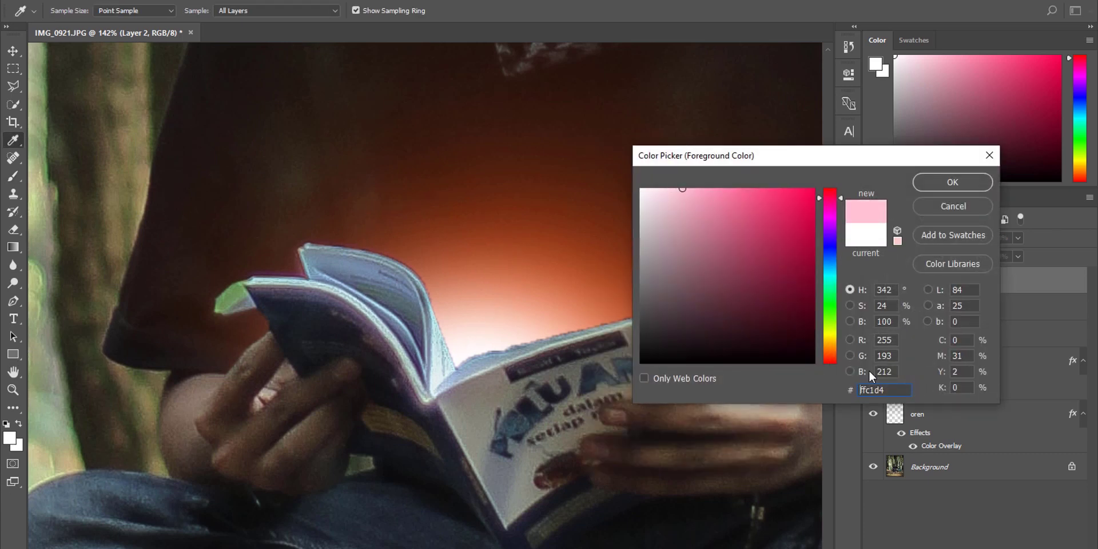
{"action": "left_click", "coordinate": [830, 356]}
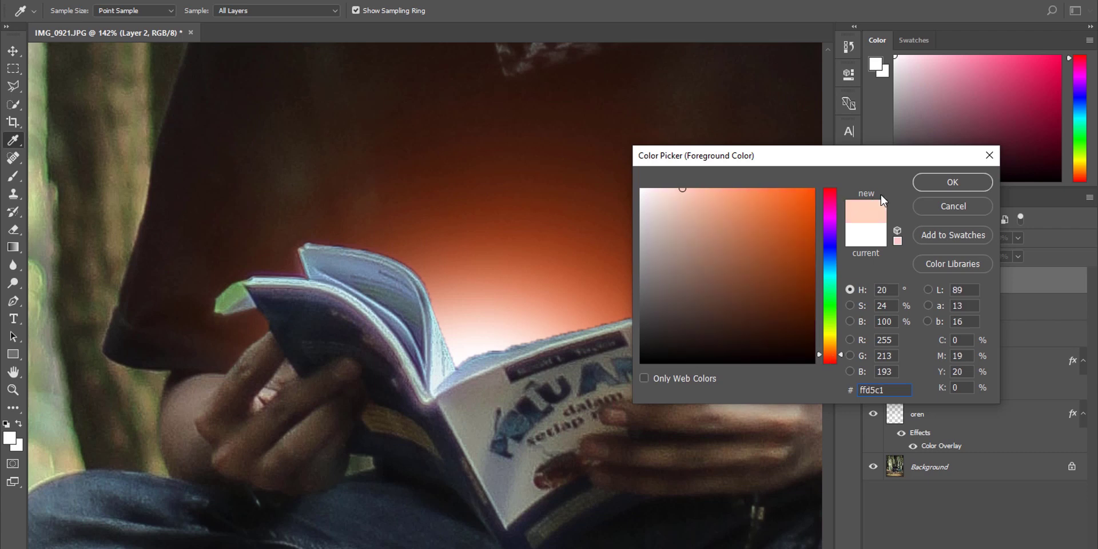
{"action": "left_click", "coordinate": [952, 182]}
{"action": "key", "text": "b"}
{"action": "mouse_move", "coordinate": [314, 162]}
{"action": "left_mouse_down"}
{"action": "mouse_move", "coordinate": [343, 155]}
{"action": "mouse_move", "coordinate": [378, 183]}
{"action": "left_mouse_up"}
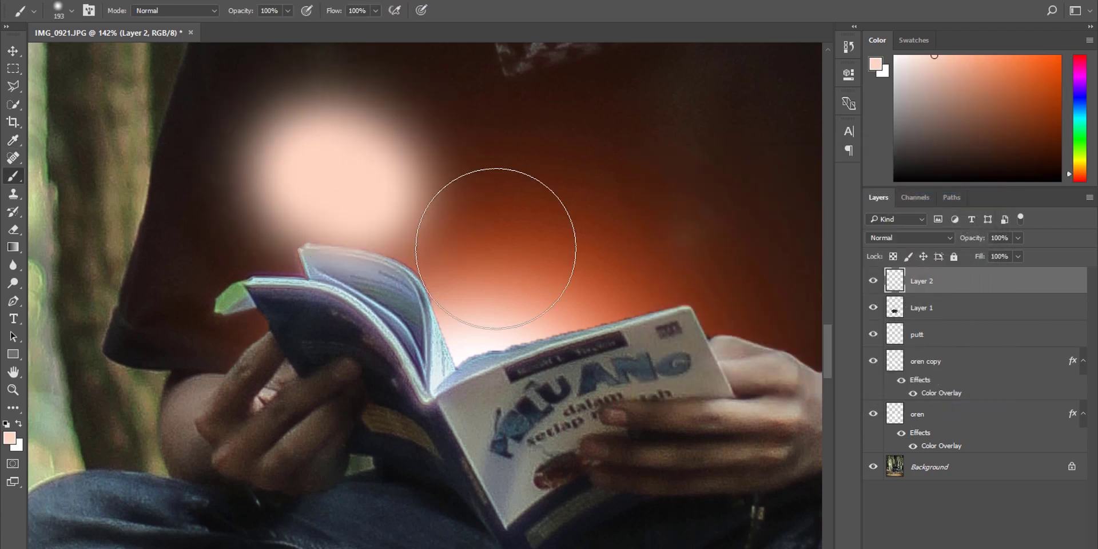
{"action": "key", "text": "ctrl+z"}
Reduce the brush to a soft 89 px tip with 0% hardness.
{"action": "right_click", "coordinate": [562, 270]}
{"action": "left_click_drag", "start_coordinate": [690, 309], "coordinate": [685, 308]}
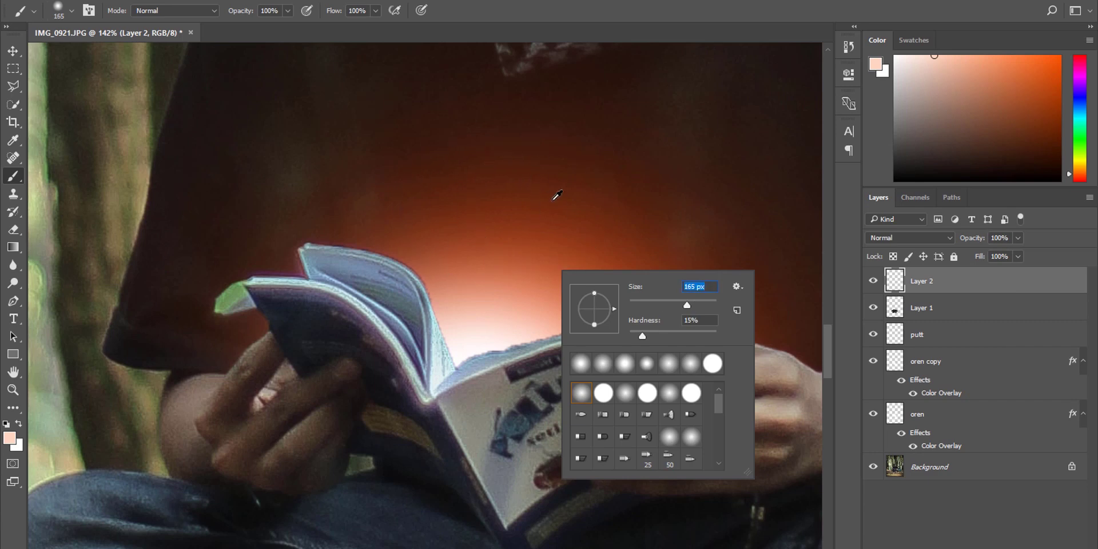
{"action": "key", "text": "Return"}
{"action": "mouse_move", "coordinate": [593, 200]}
{"action": "left_mouse_down"}
{"action": "mouse_move", "coordinate": [572, 204]}
{"action": "mouse_move", "coordinate": [605, 223]}
{"action": "mouse_move", "coordinate": [575, 222]}
{"action": "mouse_move", "coordinate": [573, 201]}
{"action": "mouse_move", "coordinate": [665, 236]}
{"action": "mouse_move", "coordinate": [661, 248]}
{"action": "mouse_move", "coordinate": [622, 246]}
{"action": "mouse_move", "coordinate": [658, 265]}
{"action": "mouse_move", "coordinate": [645, 366]}
{"action": "mouse_move", "coordinate": [610, 219]}
{"action": "mouse_move", "coordinate": [631, 343]}
{"action": "mouse_move", "coordinate": [627, 176]}
{"action": "mouse_move", "coordinate": [605, 131]}
{"action": "mouse_move", "coordinate": [505, 119]}
{"action": "mouse_move", "coordinate": [527, 126]}
{"action": "mouse_move", "coordinate": [536, 116]}
{"action": "left_mouse_up"}
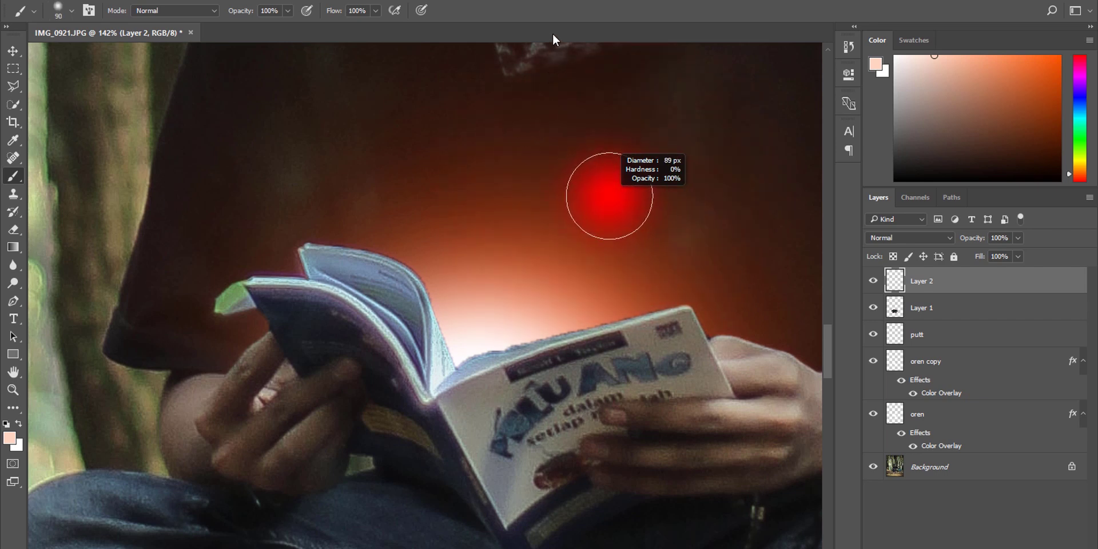
{"action": "left_click_drag", "start_coordinate": [553, 37], "coordinate": [553, 37]}
{"action": "right_click", "coordinate": [584, 275]}
{"action": "right_click", "coordinate": [410, 141]}
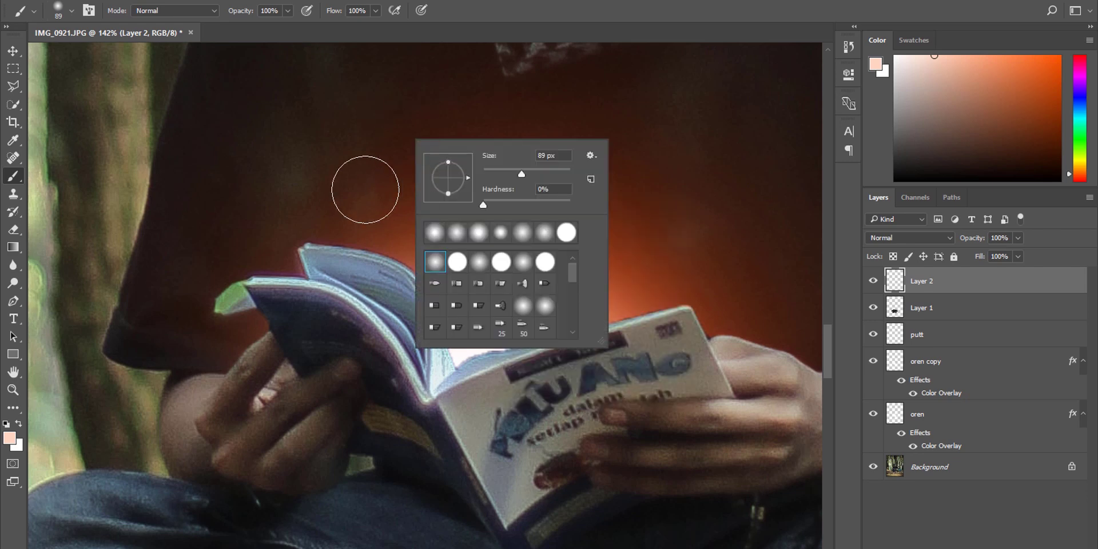
Paint soft peach strokes on the new layer along the book's upper page edges, around its green corner and over to the braceleted wrist.
{"action": "mouse_move", "coordinate": [280, 208]}
{"action": "left_mouse_down"}
{"action": "mouse_move", "coordinate": [416, 254]}
{"action": "mouse_move", "coordinate": [448, 292]}
{"action": "mouse_move", "coordinate": [464, 347]}
{"action": "mouse_move", "coordinate": [453, 332]}
{"action": "mouse_move", "coordinate": [453, 274]}
{"action": "mouse_move", "coordinate": [461, 355]}
{"action": "mouse_move", "coordinate": [586, 302]}
{"action": "mouse_move", "coordinate": [710, 275]}
{"action": "mouse_move", "coordinate": [561, 304]}
{"action": "mouse_move", "coordinate": [595, 292]}
{"action": "mouse_move", "coordinate": [726, 314]}
{"action": "left_mouse_up"}
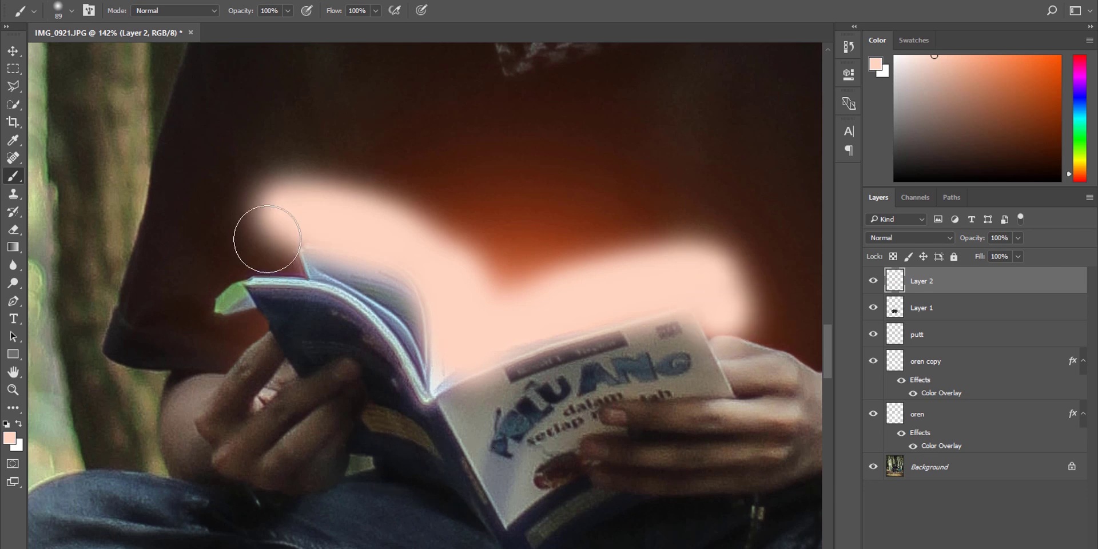
{"action": "mouse_move", "coordinate": [281, 254]}
{"action": "left_mouse_down"}
{"action": "mouse_move", "coordinate": [222, 270]}
{"action": "mouse_move", "coordinate": [237, 274]}
{"action": "mouse_move", "coordinate": [219, 317]}
{"action": "mouse_move", "coordinate": [229, 261]}
{"action": "mouse_move", "coordinate": [245, 252]}
{"action": "mouse_move", "coordinate": [226, 318]}
{"action": "mouse_move", "coordinate": [239, 330]}
{"action": "mouse_move", "coordinate": [216, 305]}
{"action": "left_mouse_up"}
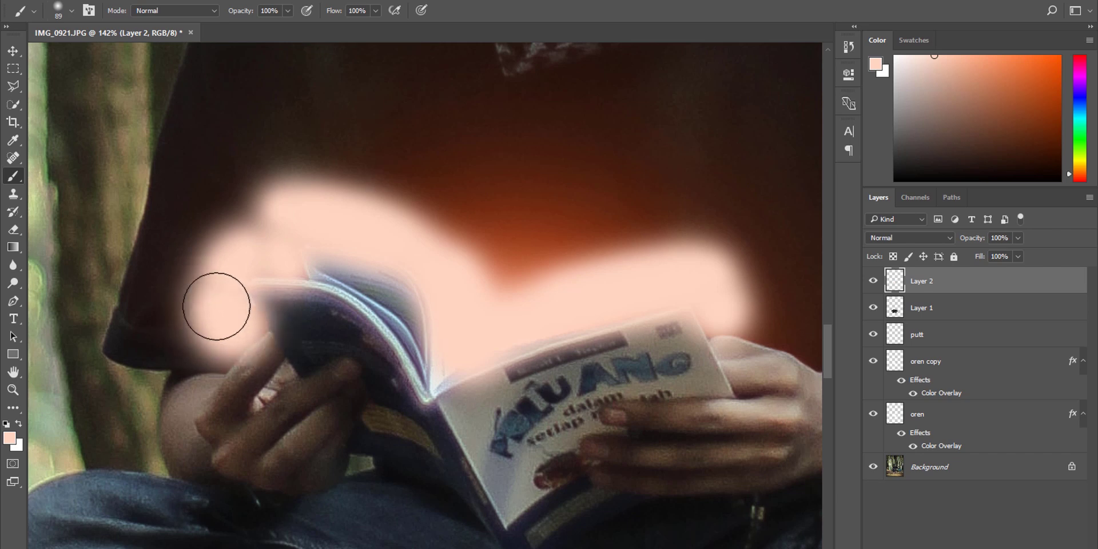
{"action": "scroll", "coordinate": [423, 339], "scroll_direction": "right", "scroll_amount": 10}
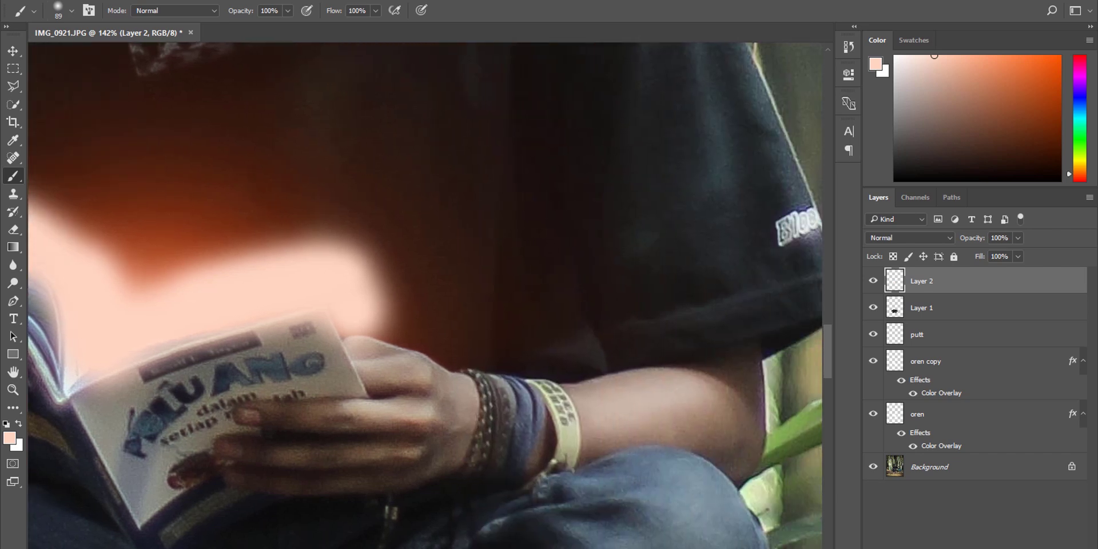
{"action": "mouse_move", "coordinate": [393, 319]}
{"action": "left_mouse_down"}
{"action": "mouse_move", "coordinate": [423, 338]}
{"action": "mouse_move", "coordinate": [392, 313]}
{"action": "mouse_move", "coordinate": [443, 341]}
{"action": "mouse_move", "coordinate": [511, 356]}
{"action": "mouse_move", "coordinate": [535, 348]}
{"action": "left_mouse_up"}
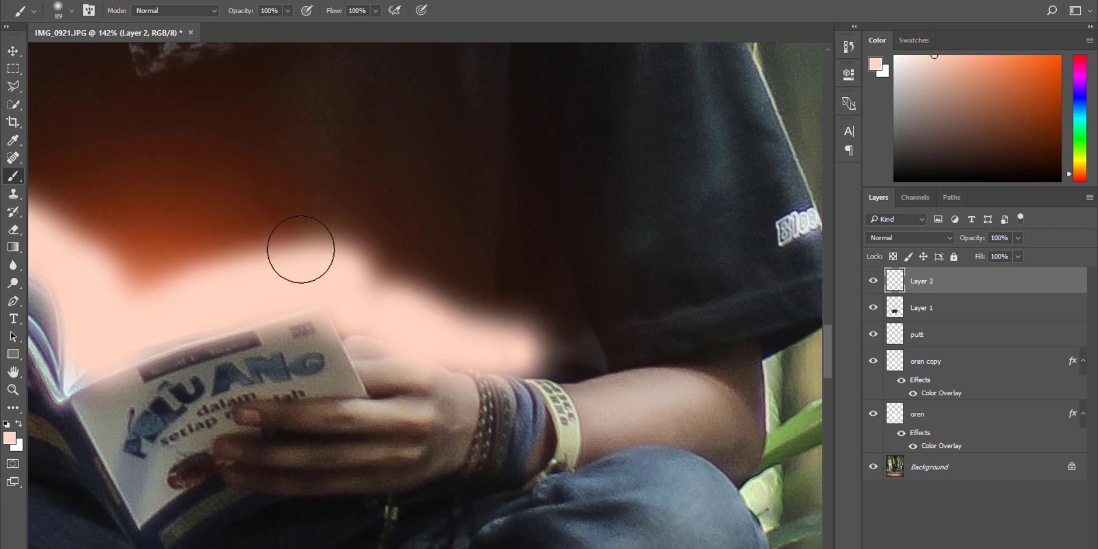
{"action": "scroll", "coordinate": [243, 230], "scroll_direction": "down", "scroll_amount": 3}
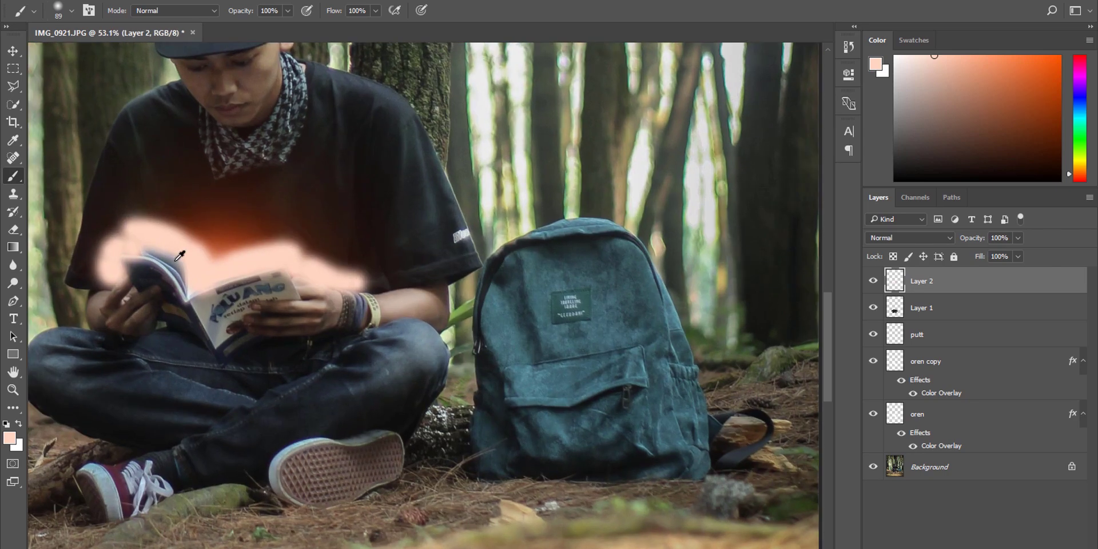
Clip the peach paint on Layer 2 to the Layer 1 cutout with a clipping mask.
{"action": "scroll", "coordinate": [371, 328], "scroll_direction": "up", "scroll_amount": 1}
{"action": "right_click", "coordinate": [971, 283]}
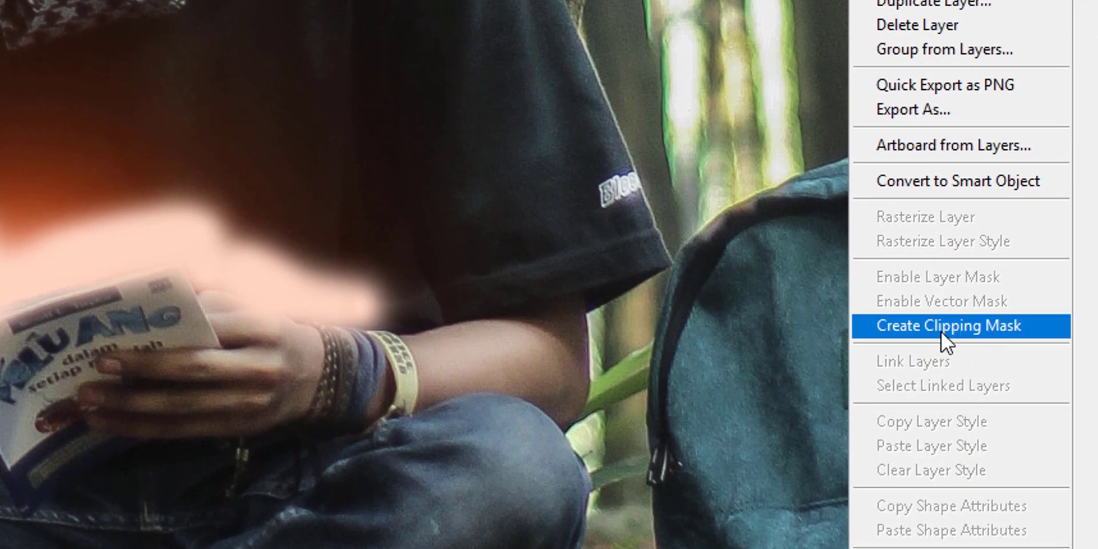
{"action": "left_click", "coordinate": [941, 331]}
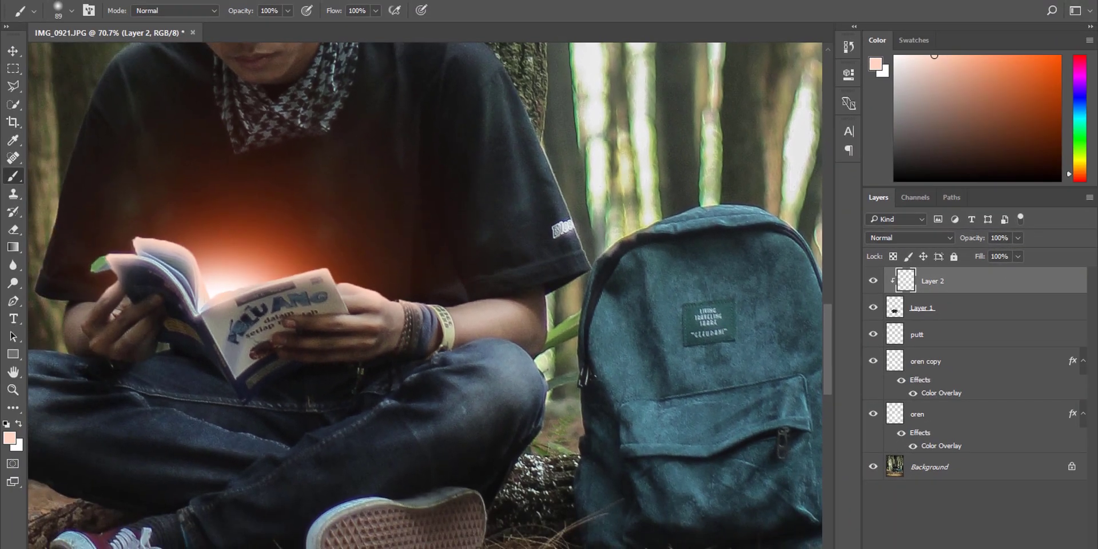
{"action": "scroll", "coordinate": [425, 295], "scroll_direction": "left", "scroll_amount": 5}
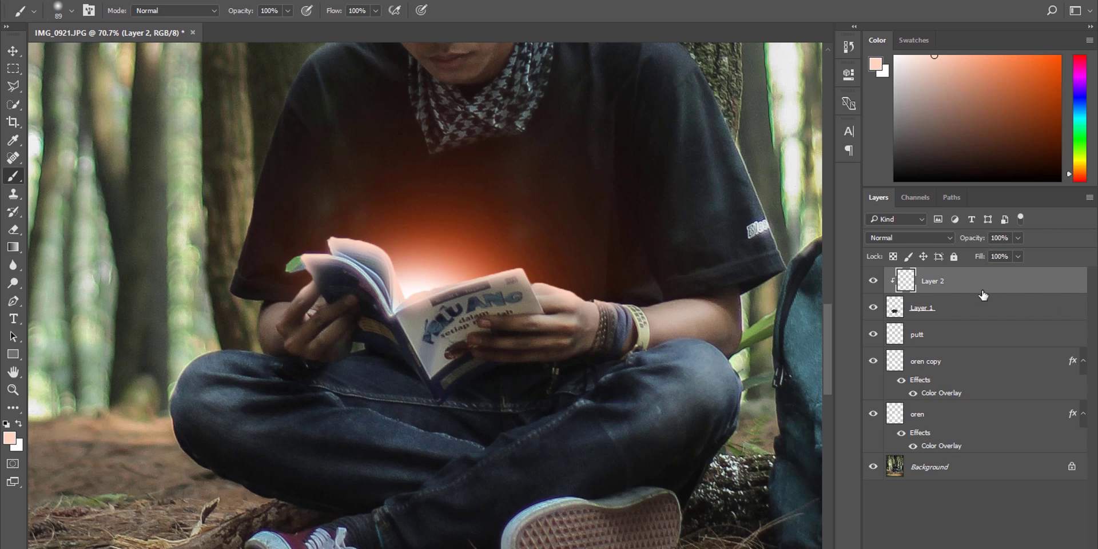
Try Linear Dodge (Add) on Layer 2, settling on the Screen blend mode.
{"action": "left_click", "coordinate": [944, 240]}
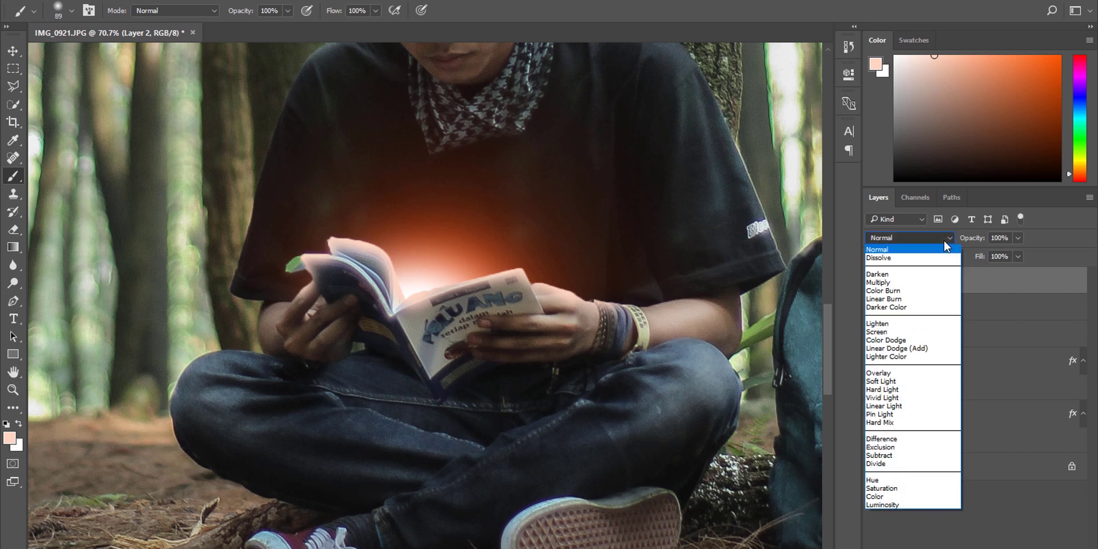
{"action": "left_click", "coordinate": [915, 348]}
{"action": "left_click", "coordinate": [910, 238]}
{"action": "left_click", "coordinate": [915, 332]}
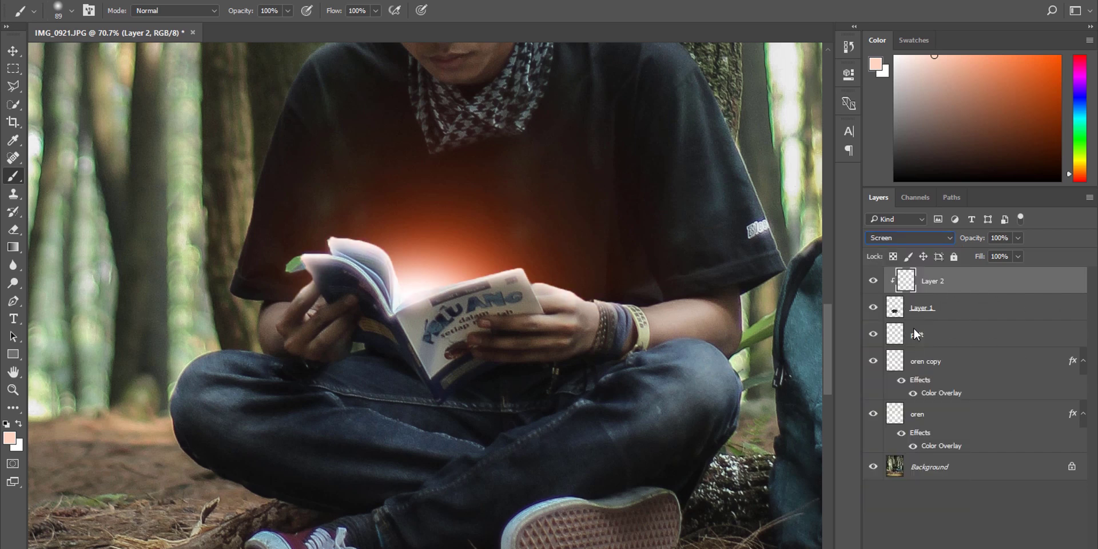
{"action": "left_click", "coordinate": [893, 239]}
{"action": "left_click", "coordinate": [909, 332]}
Erase the excess peach paint on Layer 2 around the book's dark cover, green corner and holding fingers, using a 120 px eraser.
{"action": "left_click", "coordinate": [12, 50]}
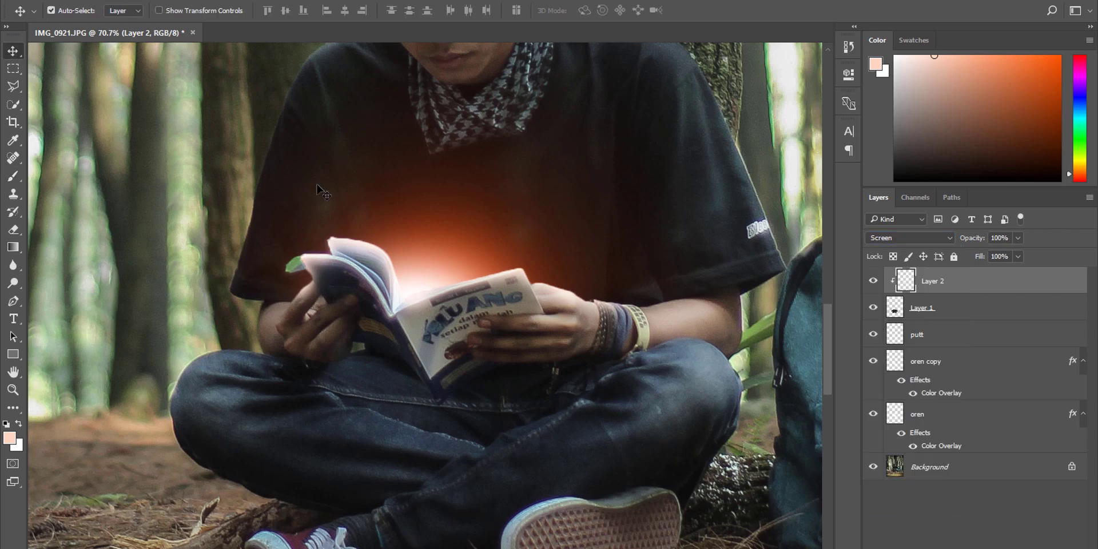
{"action": "left_click", "coordinate": [355, 217]}
{"action": "scroll", "coordinate": [366, 269], "scroll_direction": "up", "scroll_amount": 5}
{"action": "scroll", "coordinate": [366, 269], "scroll_direction": "up", "scroll_amount": 2}
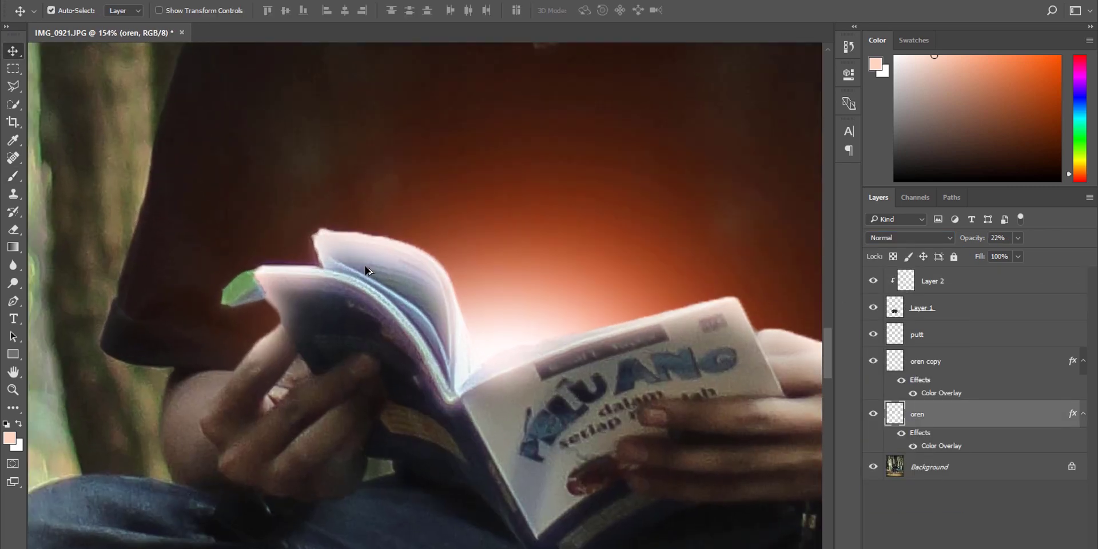
{"action": "scroll", "coordinate": [366, 269], "scroll_direction": "down", "scroll_amount": 3}
{"action": "left_click", "coordinate": [16, 232]}
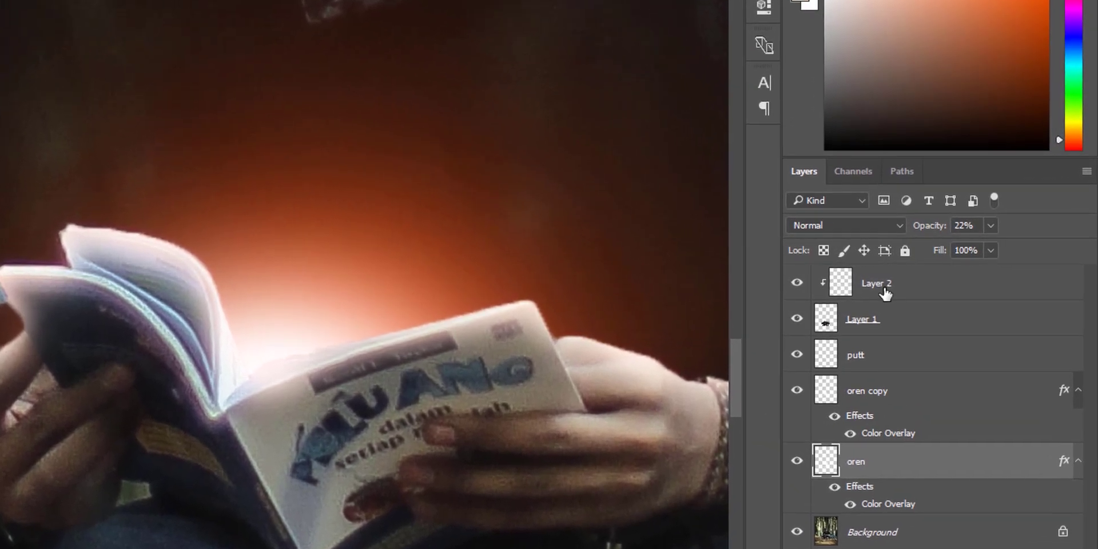
{"action": "left_click", "coordinate": [915, 283]}
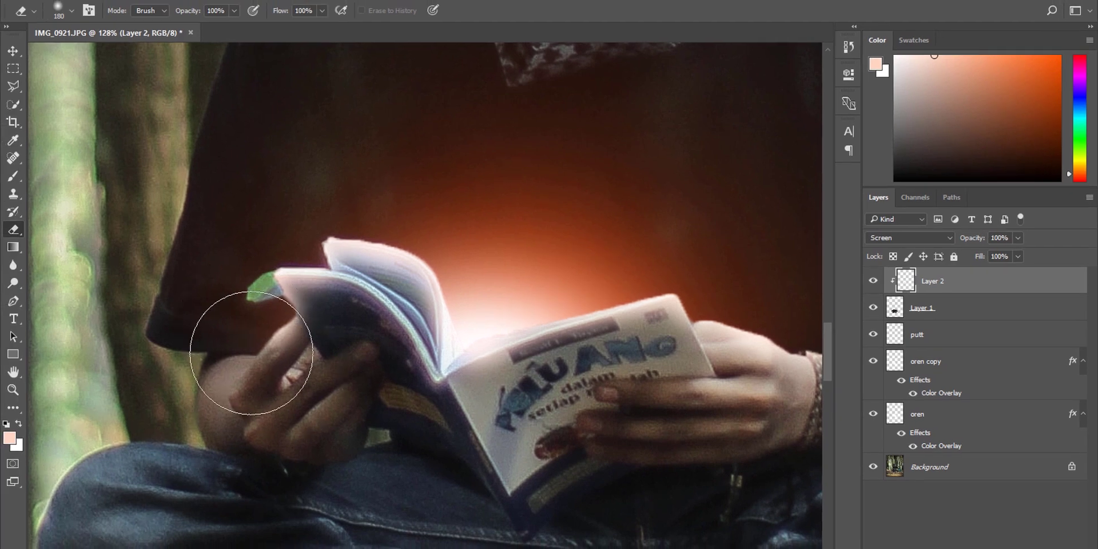
{"action": "right_click", "coordinate": [294, 369]}
{"action": "left_click", "coordinate": [243, 314]}
{"action": "mouse_move", "coordinate": [243, 314]}
{"action": "left_mouse_down"}
{"action": "mouse_move", "coordinate": [268, 335]}
{"action": "mouse_move", "coordinate": [272, 311]}
{"action": "mouse_move", "coordinate": [268, 318]}
{"action": "mouse_move", "coordinate": [249, 291]}
{"action": "mouse_move", "coordinate": [266, 340]}
{"action": "left_mouse_up"}
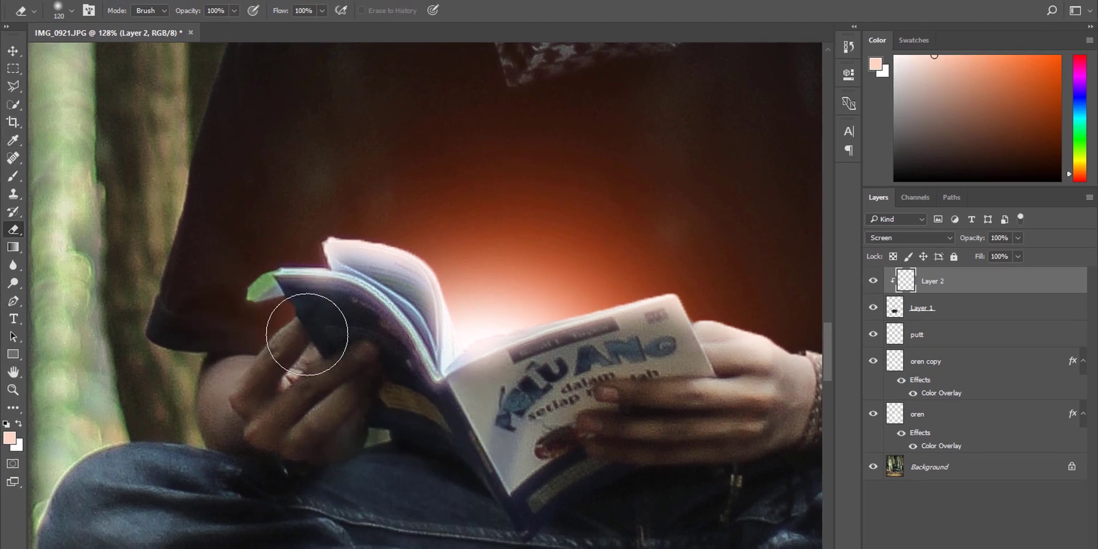
{"action": "key", "text": "ctrl+z"}
{"action": "mouse_move", "coordinate": [306, 343]}
{"action": "left_mouse_down"}
{"action": "mouse_move", "coordinate": [278, 339]}
{"action": "mouse_move", "coordinate": [300, 337]}
{"action": "mouse_move", "coordinate": [260, 313]}
{"action": "left_mouse_up"}
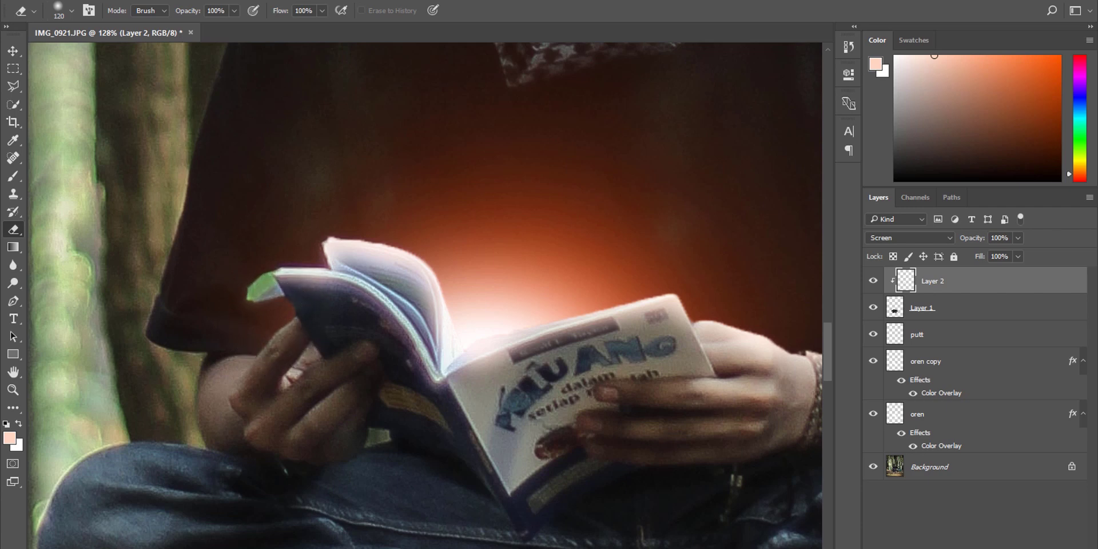
Add a Levels adjustment layer directly above the Background layer.
{"action": "scroll", "coordinate": [551, 446], "scroll_direction": "down", "scroll_amount": 1}
{"action": "scroll", "coordinate": [343, 423], "scroll_direction": "down", "scroll_amount": 5}
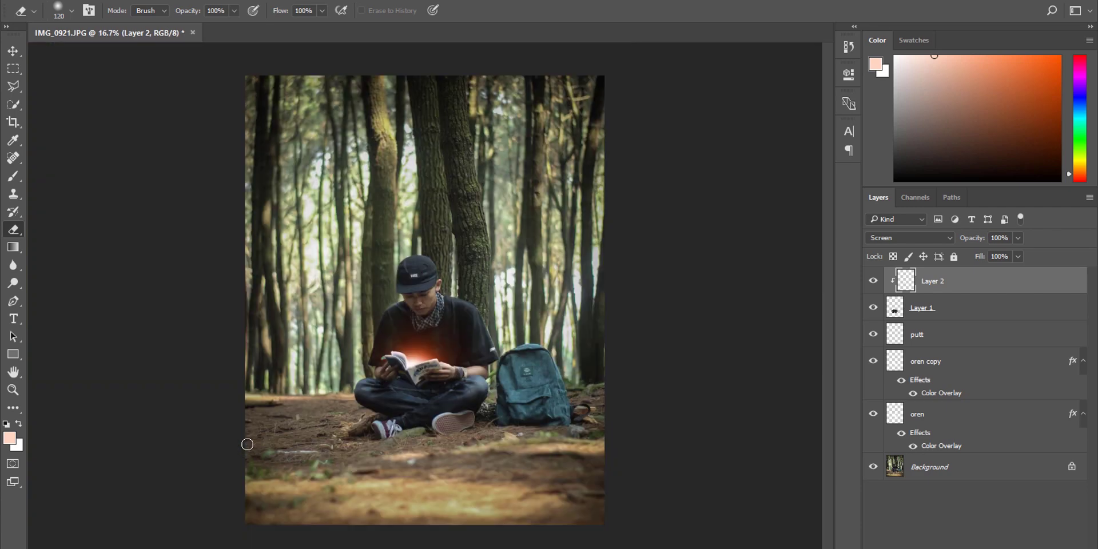
{"action": "scroll", "coordinate": [247, 444], "scroll_direction": "up", "scroll_amount": 1}
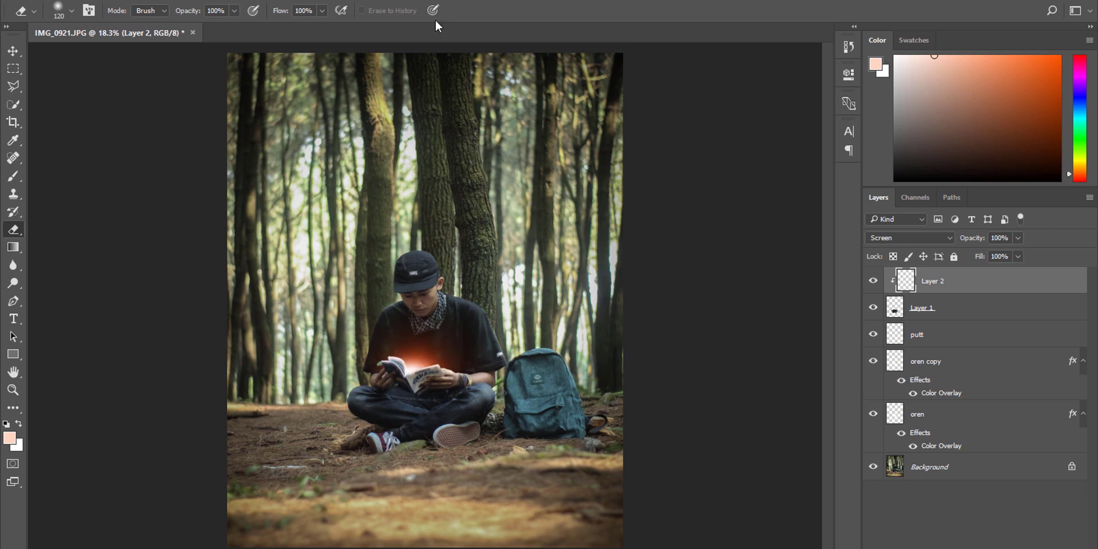
{"action": "key", "text": "o"}
{"action": "key", "text": "alt+comma"}
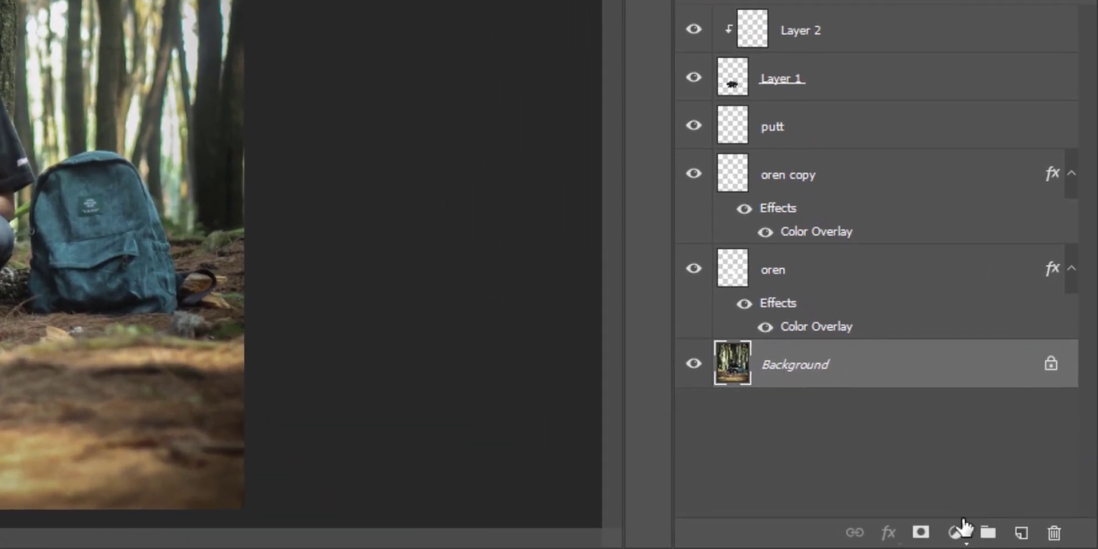
{"action": "left_click", "coordinate": [1019, 540]}
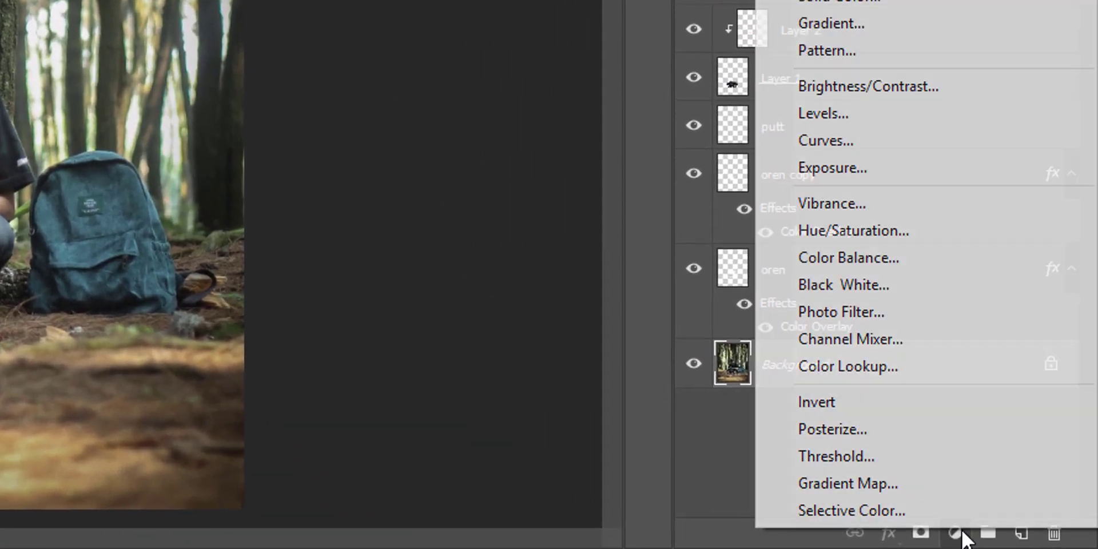
{"action": "left_click", "coordinate": [955, 535]}
{"action": "left_click", "coordinate": [955, 535]}
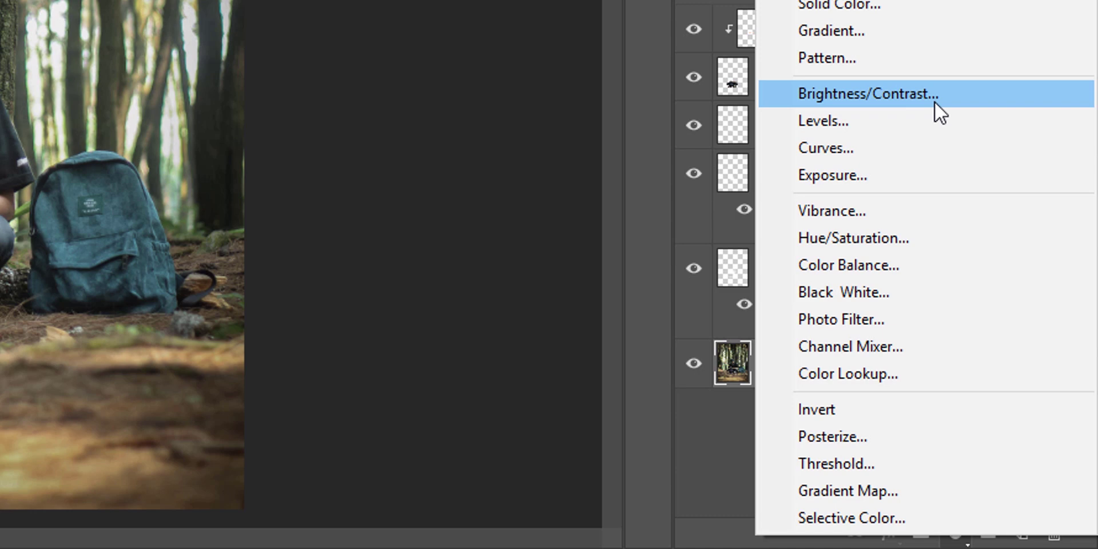
{"action": "left_click", "coordinate": [901, 119]}
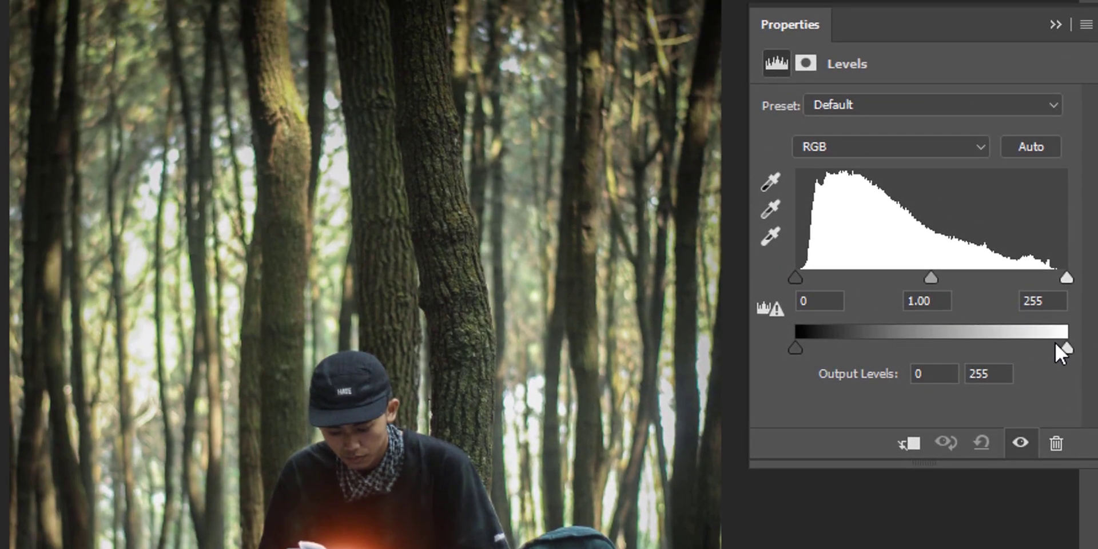
Darken the Levels adjustment with output levels 2 to 194 and midtones at 1.00, comparing the photo with it hidden and shown.
{"action": "left_click_drag", "start_coordinate": [1058, 346], "coordinate": [1001, 346]}
{"action": "mouse_move", "coordinate": [931, 278]}
{"action": "left_mouse_down"}
{"action": "mouse_move", "coordinate": [954, 279]}
{"action": "mouse_move", "coordinate": [942, 276]}
{"action": "left_mouse_up"}
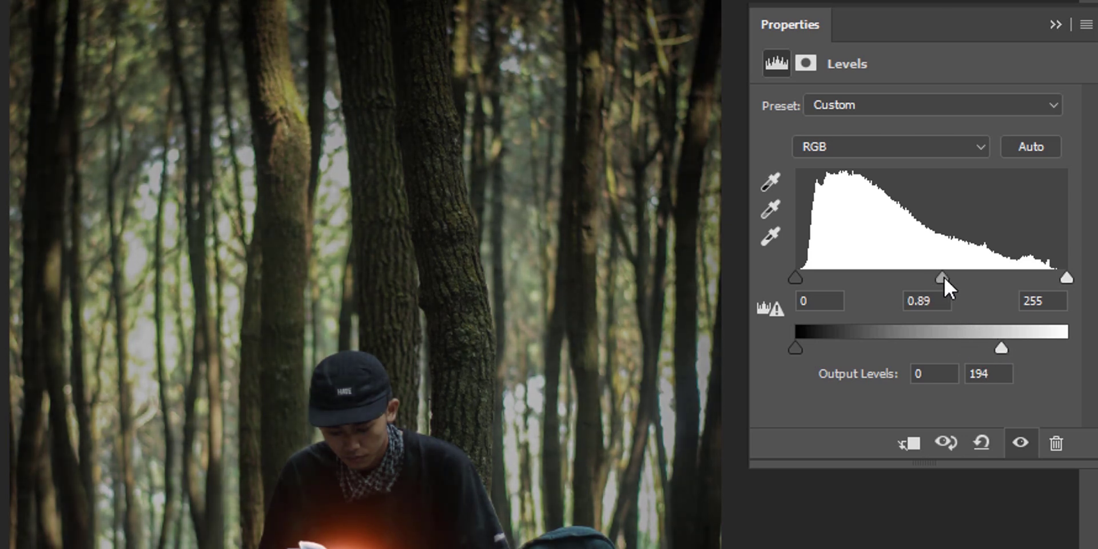
{"action": "left_click_drag", "start_coordinate": [798, 345], "coordinate": [798, 345]}
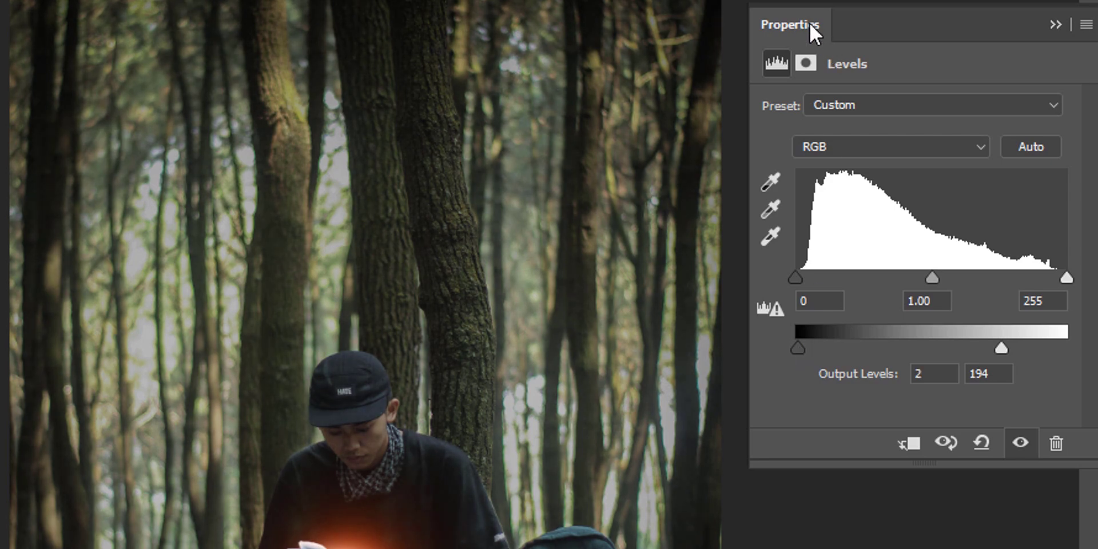
{"action": "left_click", "coordinate": [812, 24]}
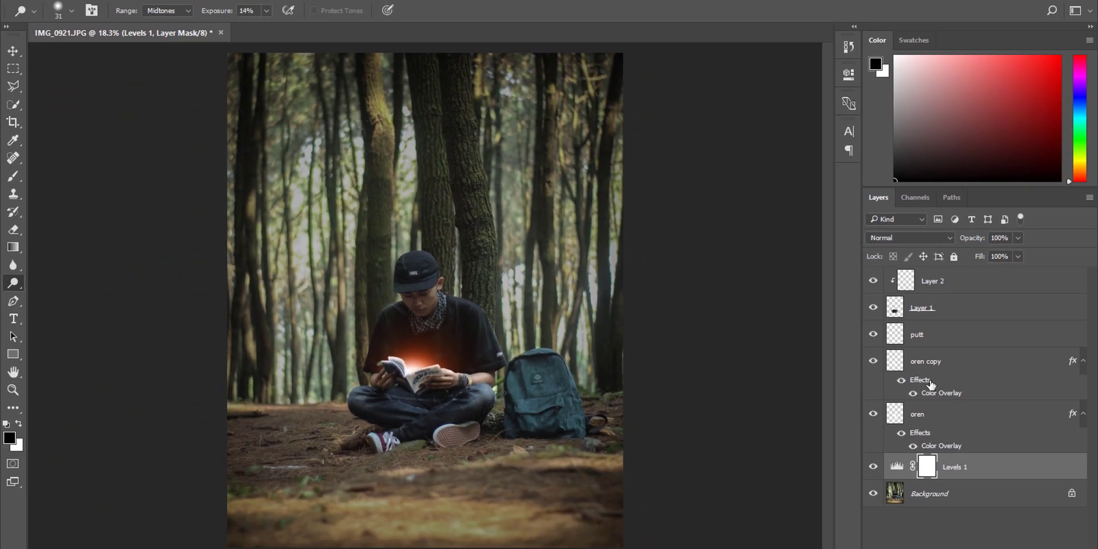
{"action": "left_click", "coordinate": [873, 467]}
{"action": "left_click", "coordinate": [873, 467]}
Select the Background layer and set the Dodge tool's brush size to 77 px.
{"action": "left_click", "coordinate": [12, 51]}
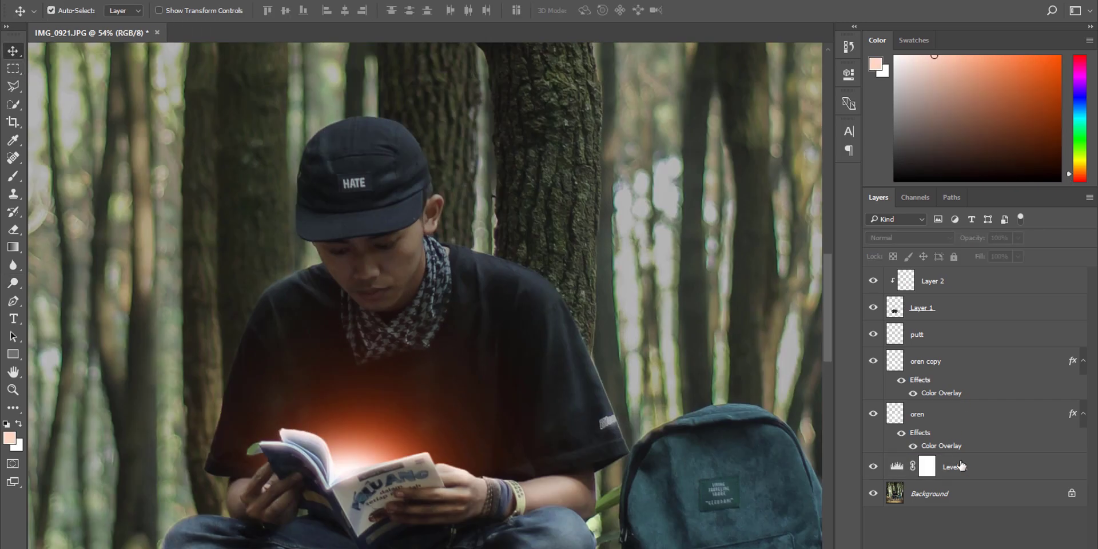
{"action": "left_click", "coordinate": [938, 493]}
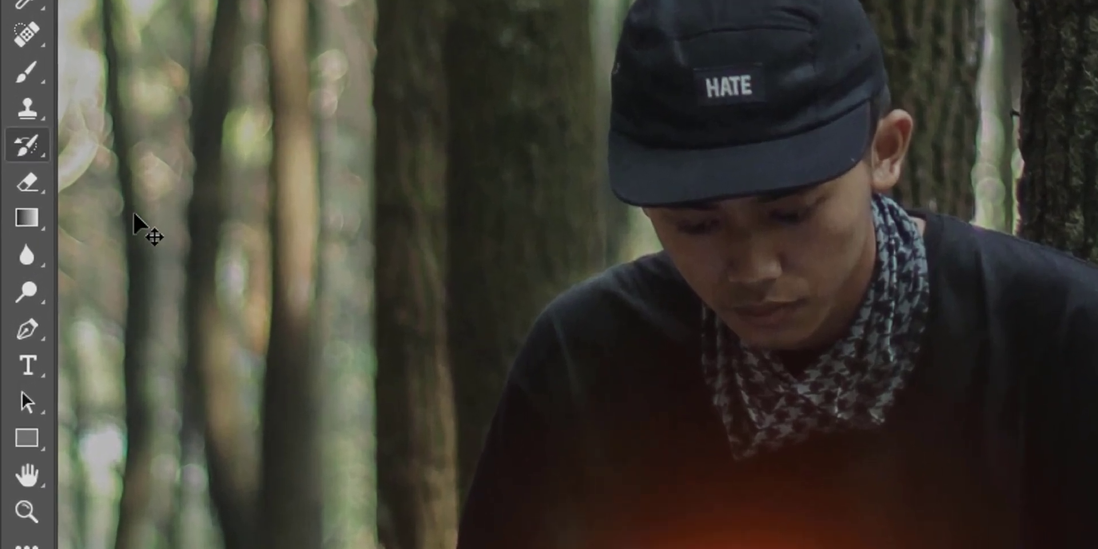
{"action": "left_click", "coordinate": [15, 284]}
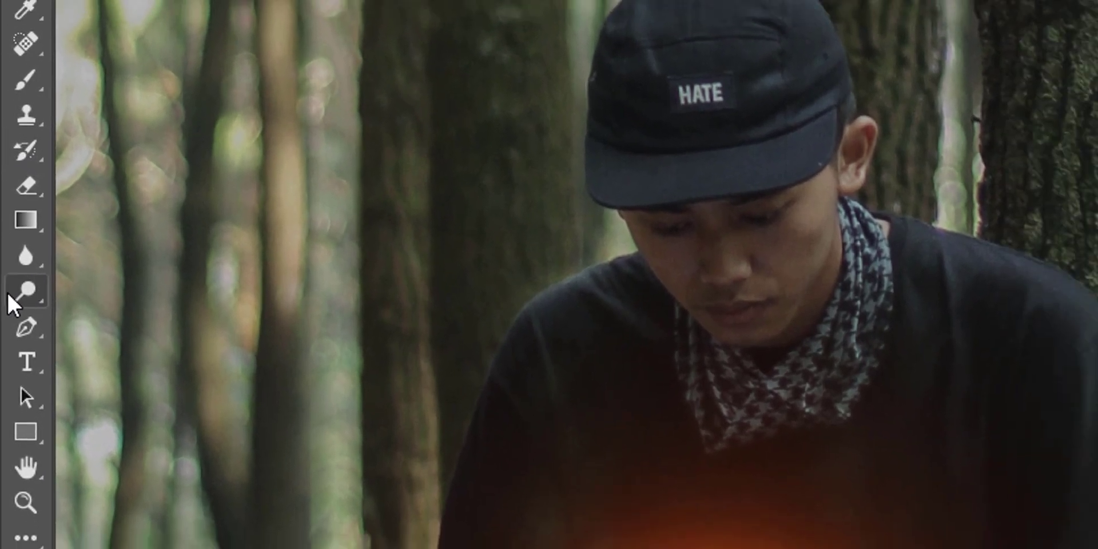
{"action": "right_click", "coordinate": [604, 306]}
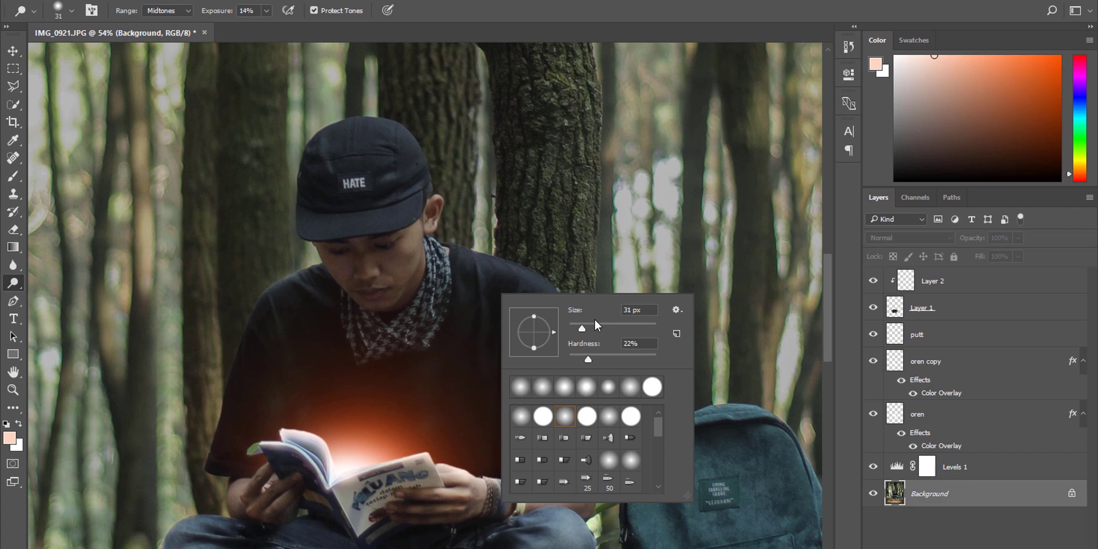
{"action": "left_click", "coordinate": [588, 324]}
{"action": "left_click", "coordinate": [465, 256]}
{"action": "scroll", "coordinate": [549, 290], "scroll_direction": "down", "scroll_amount": 3}
{"action": "right_click", "coordinate": [743, 365]}
{"action": "left_click", "coordinate": [847, 394]}
{"action": "key", "text": "Return"}
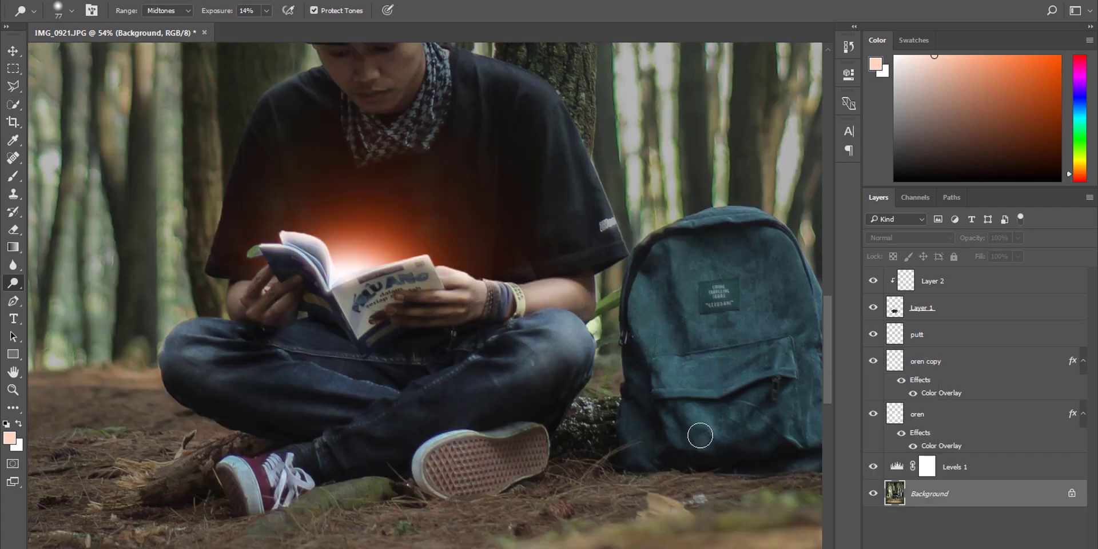
Lighten the front of the backpack with the Dodge tool at 24% exposure, enlarging the brush to 92 px for its upper part.
{"action": "scroll", "coordinate": [705, 209], "scroll_direction": "right", "scroll_amount": 3}
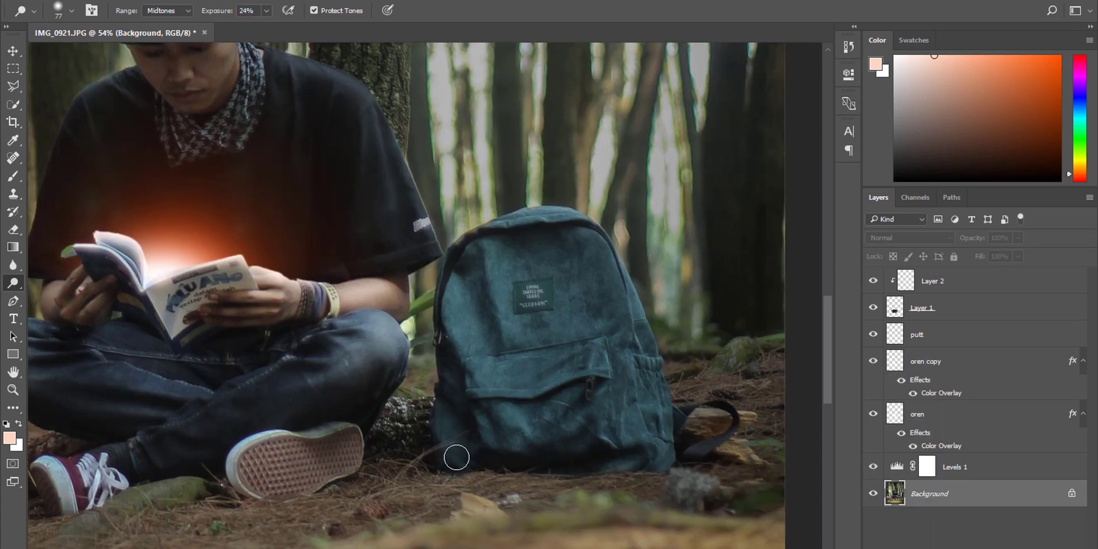
{"action": "left_click_drag", "start_coordinate": [479, 344], "coordinate": [618, 373]}
{"action": "right_click", "coordinate": [630, 362]}
{"action": "left_click", "coordinate": [675, 391]}
{"action": "key", "text": "Return"}
{"action": "left_click_drag", "start_coordinate": [589, 324], "coordinate": [554, 272]}
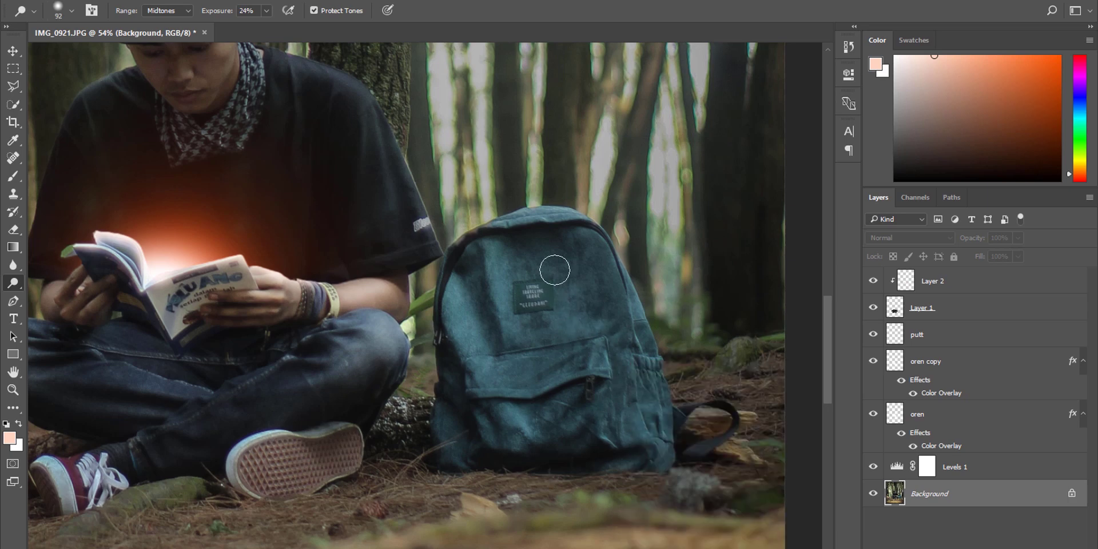
Dodge the jeans knee nearest the backpack on Layer 1 with a 48 px brush, after toggling the layer's visibility to check its contents.
{"action": "scroll", "coordinate": [400, 486], "scroll_direction": "left", "scroll_amount": 4}
{"action": "scroll", "coordinate": [401, 486], "scroll_direction": "up", "scroll_amount": 4}
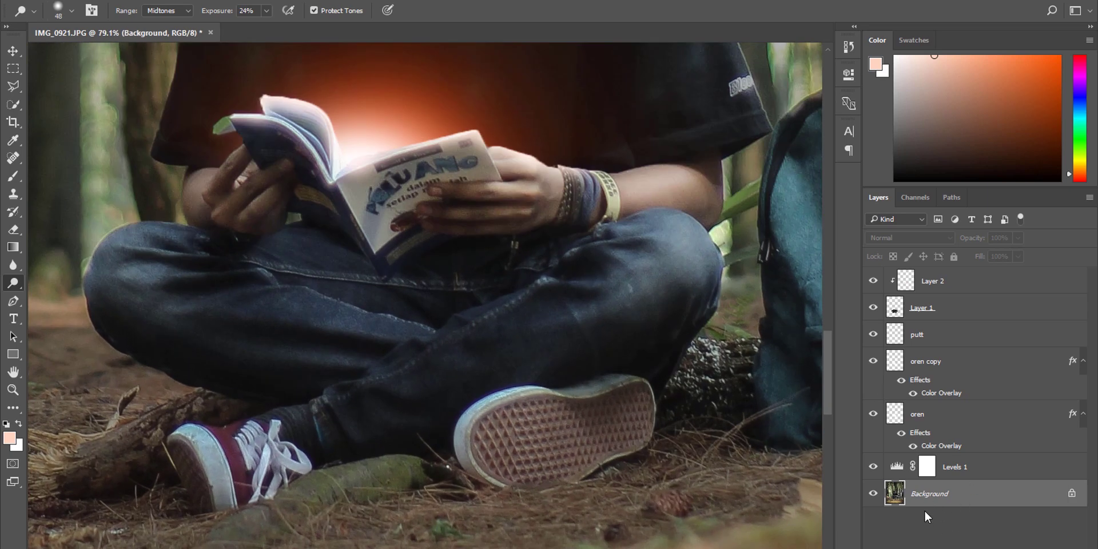
{"action": "left_click", "coordinate": [873, 310]}
{"action": "left_click", "coordinate": [873, 309]}
{"action": "left_click", "coordinate": [895, 312]}
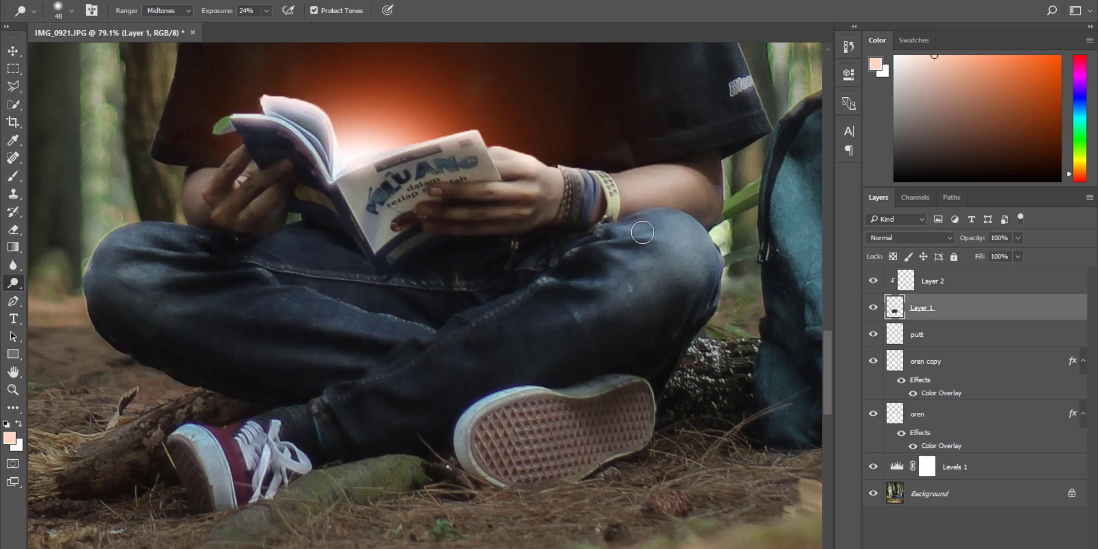
{"action": "left_click_drag", "start_coordinate": [658, 212], "coordinate": [717, 258]}
{"action": "mouse_move", "coordinate": [658, 224]}
{"action": "left_mouse_down"}
{"action": "mouse_move", "coordinate": [708, 240]}
{"action": "mouse_move", "coordinate": [715, 270]}
{"action": "left_mouse_up"}
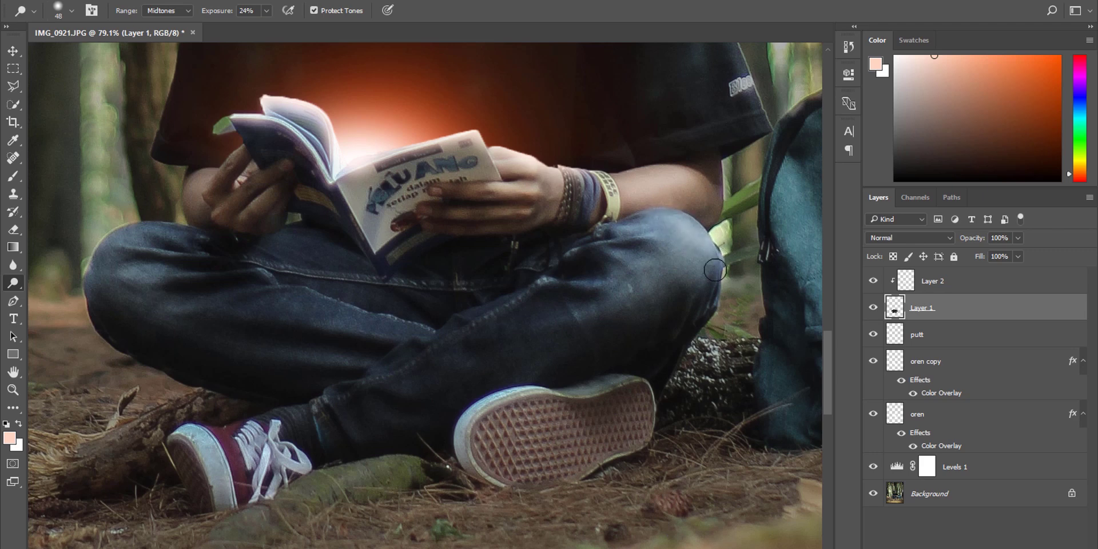
Dodge the shoe sole, the shin folds and the knee farthest from the backpack on Layer 1.
{"action": "left_click", "coordinate": [948, 503]}
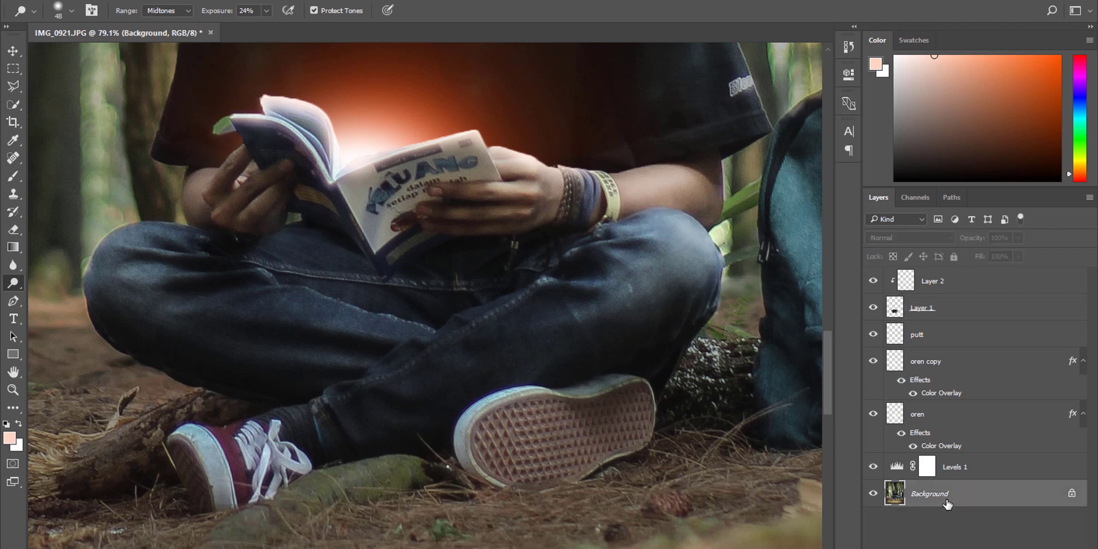
{"action": "left_click", "coordinate": [931, 312]}
{"action": "mouse_move", "coordinate": [545, 399]}
{"action": "left_mouse_down"}
{"action": "mouse_move", "coordinate": [465, 422]}
{"action": "mouse_move", "coordinate": [500, 476]}
{"action": "left_mouse_up"}
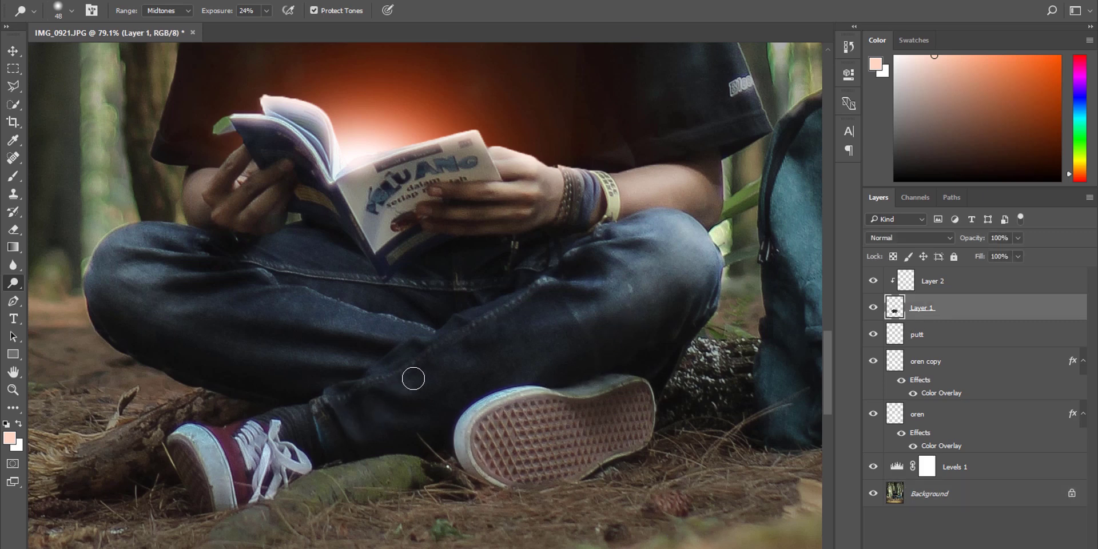
{"action": "left_click_drag", "start_coordinate": [448, 351], "coordinate": [472, 328]}
{"action": "left_click_drag", "start_coordinate": [165, 280], "coordinate": [98, 232]}
{"action": "key", "text": "ctrl+0"}
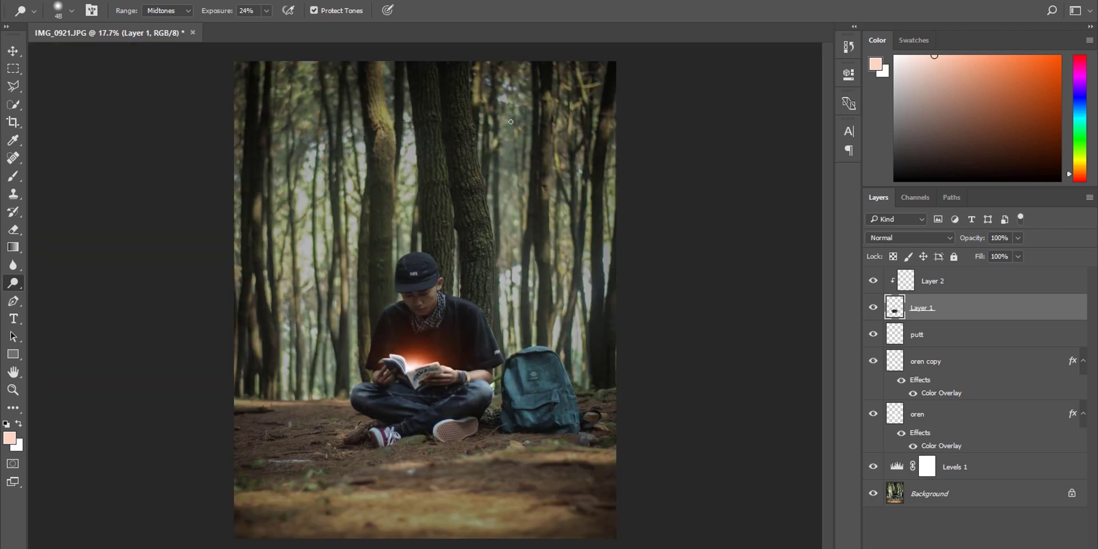
Set up the Burn tool on the Background layer with a 180 px brush, the Midtones range and 23% exposure.
{"action": "left_click", "coordinate": [942, 497]}
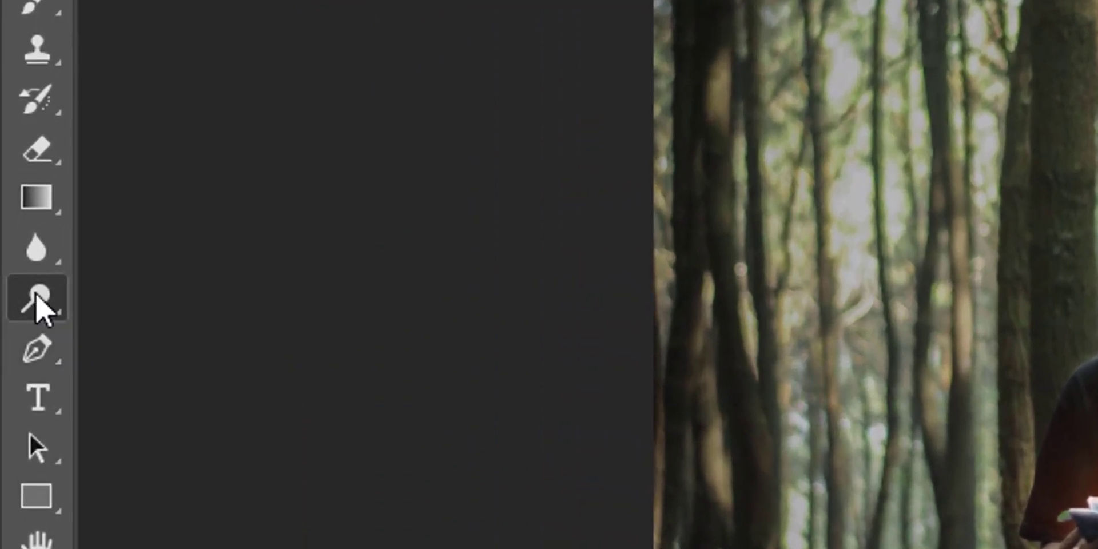
{"action": "right_click", "coordinate": [13, 283]}
{"action": "left_click", "coordinate": [181, 349]}
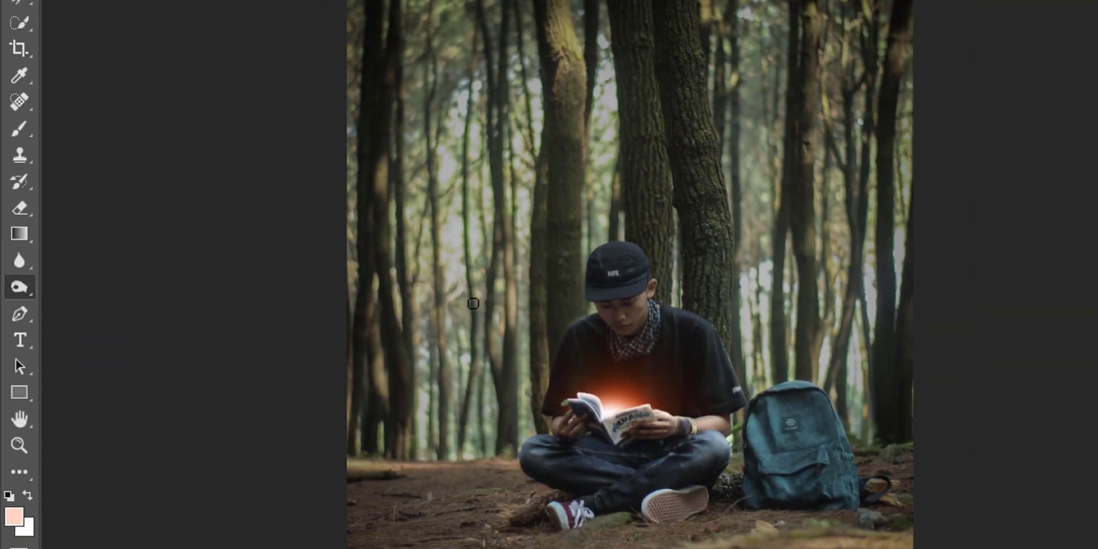
{"action": "right_click", "coordinate": [431, 245]}
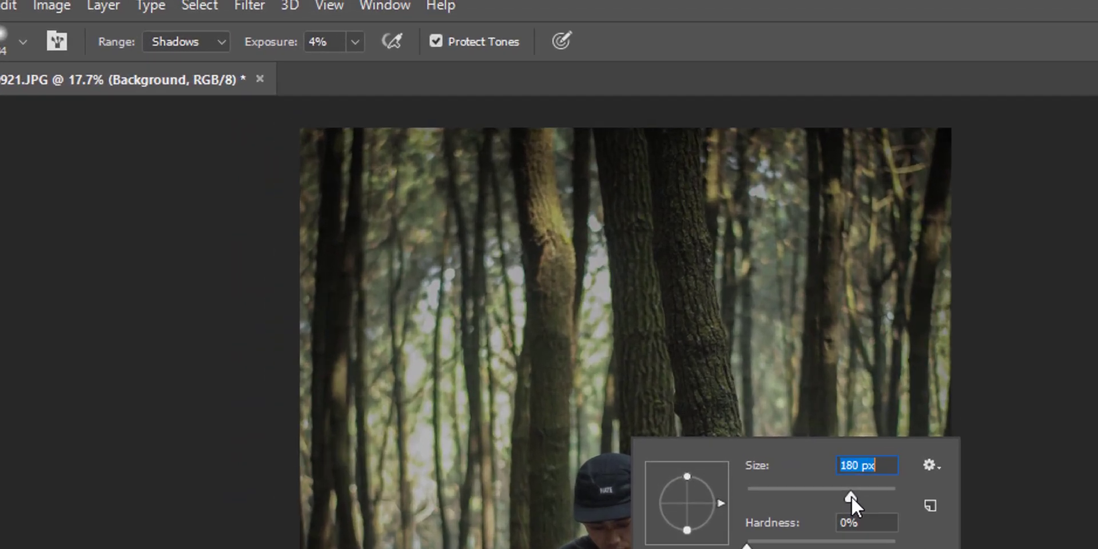
{"action": "key", "text": "Return"}
{"action": "left_click", "coordinate": [167, 10]}
{"action": "left_click", "coordinate": [229, 134]}
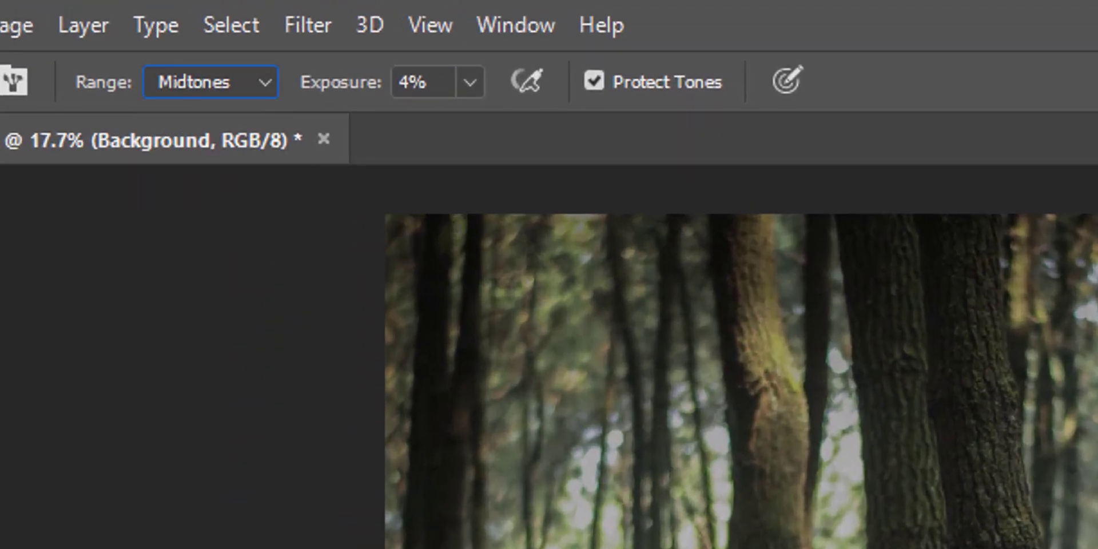
{"action": "left_click_drag", "start_coordinate": [352, 91], "coordinate": [389, 96]}
Enlarge the Burn brush to 432 px and darken the forest floor in front of the man.
{"action": "right_click", "coordinate": [599, 360]}
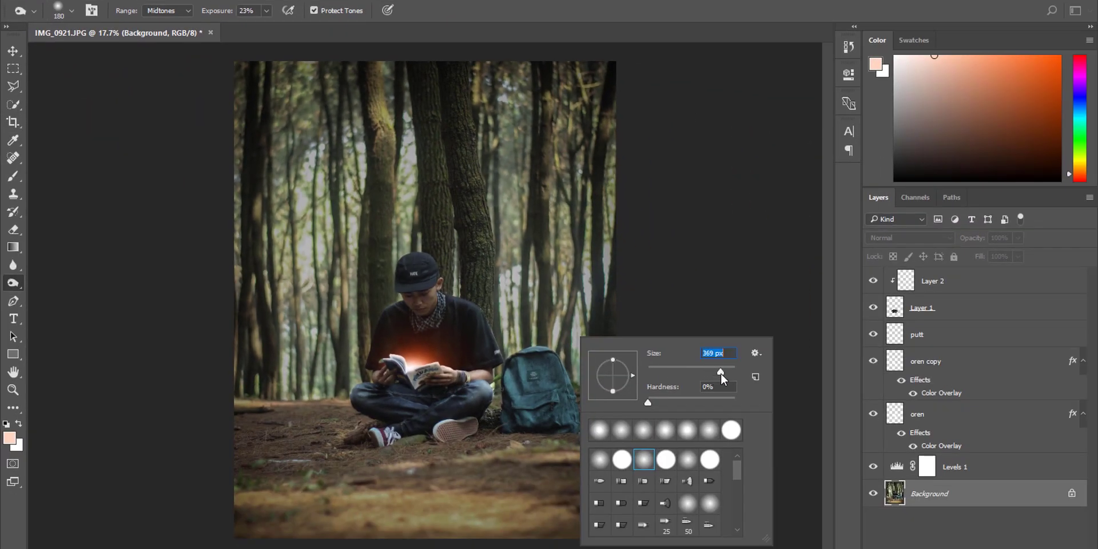
{"action": "left_click_drag", "start_coordinate": [721, 373], "coordinate": [724, 372]}
{"action": "left_click", "coordinate": [245, 473]}
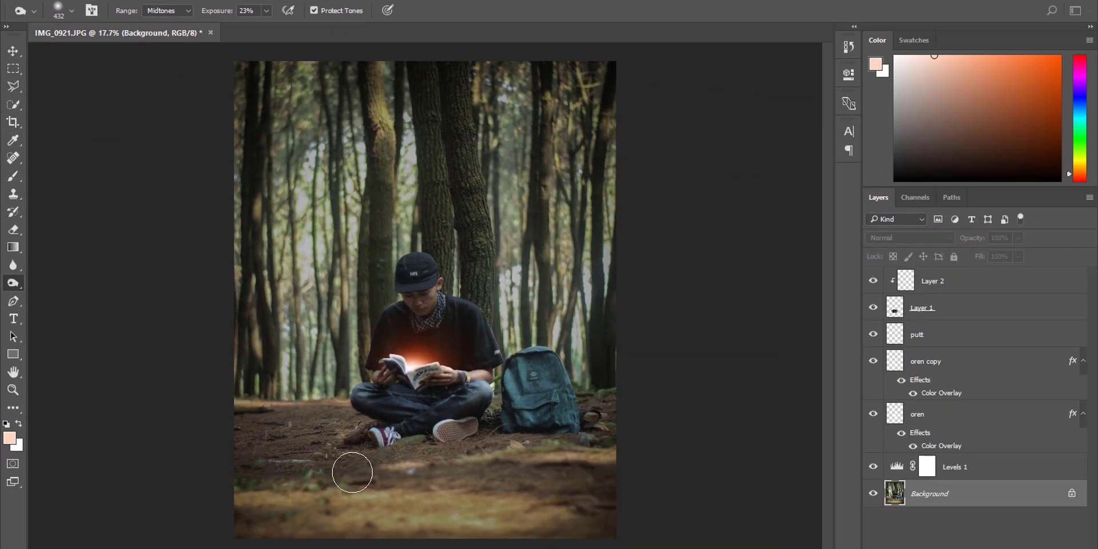
{"action": "mouse_move", "coordinate": [456, 534]}
{"action": "left_mouse_down"}
{"action": "mouse_move", "coordinate": [538, 498]}
{"action": "mouse_move", "coordinate": [388, 471]}
{"action": "mouse_move", "coordinate": [514, 436]}
{"action": "mouse_move", "coordinate": [592, 433]}
{"action": "mouse_move", "coordinate": [214, 444]}
{"action": "mouse_move", "coordinate": [287, 415]}
{"action": "mouse_move", "coordinate": [237, 394]}
{"action": "mouse_move", "coordinate": [221, 274]}
{"action": "mouse_move", "coordinate": [349, 98]}
{"action": "mouse_move", "coordinate": [379, 268]}
{"action": "mouse_move", "coordinate": [373, 209]}
{"action": "mouse_move", "coordinate": [438, 236]}
{"action": "left_mouse_up"}
Darken the tree trunks and forest background behind the man, adjusting the Burn brush to 448 px.
{"action": "right_click", "coordinate": [513, 244]}
{"action": "left_click_drag", "start_coordinate": [657, 279], "coordinate": [646, 278]}
{"action": "left_click", "coordinate": [386, 108]}
{"action": "right_click", "coordinate": [556, 330]}
{"action": "left_click_drag", "start_coordinate": [691, 365], "coordinate": [700, 365]}
{"action": "left_click", "coordinate": [514, 100]}
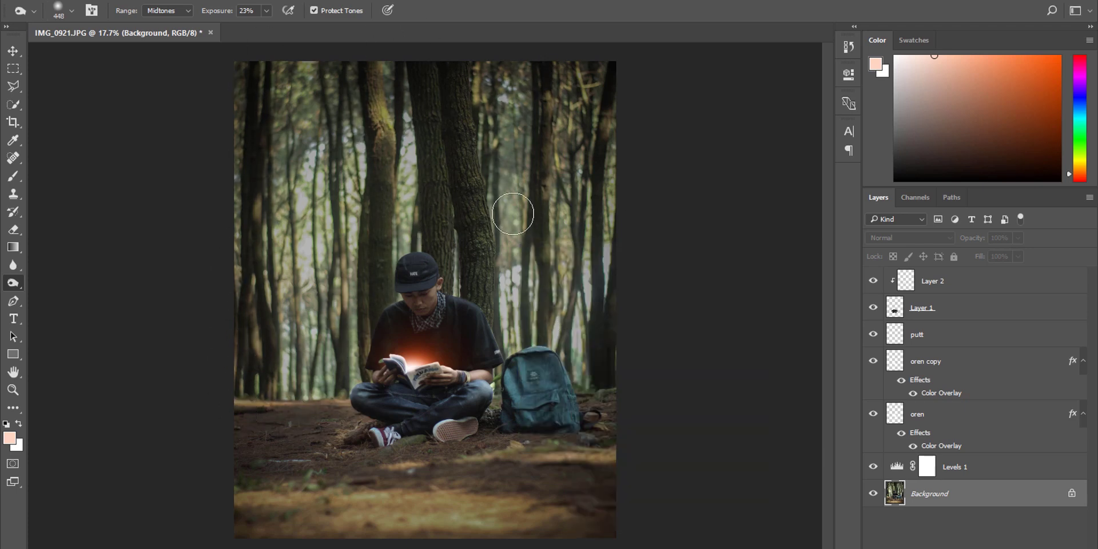
Burn the base of the backpack and the ground around it, reducing the brush to 180 px.
{"action": "scroll", "coordinate": [580, 403], "scroll_direction": "up", "scroll_amount": 5}
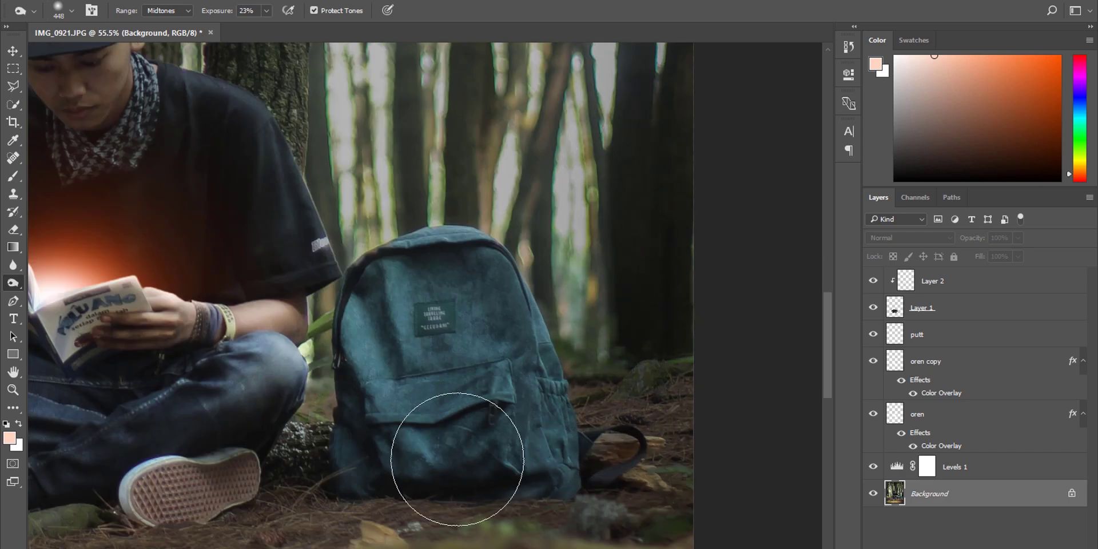
{"action": "scroll", "coordinate": [491, 441], "scroll_direction": "down", "scroll_amount": 2}
{"action": "scroll", "coordinate": [453, 453], "scroll_direction": "up", "scroll_amount": 2}
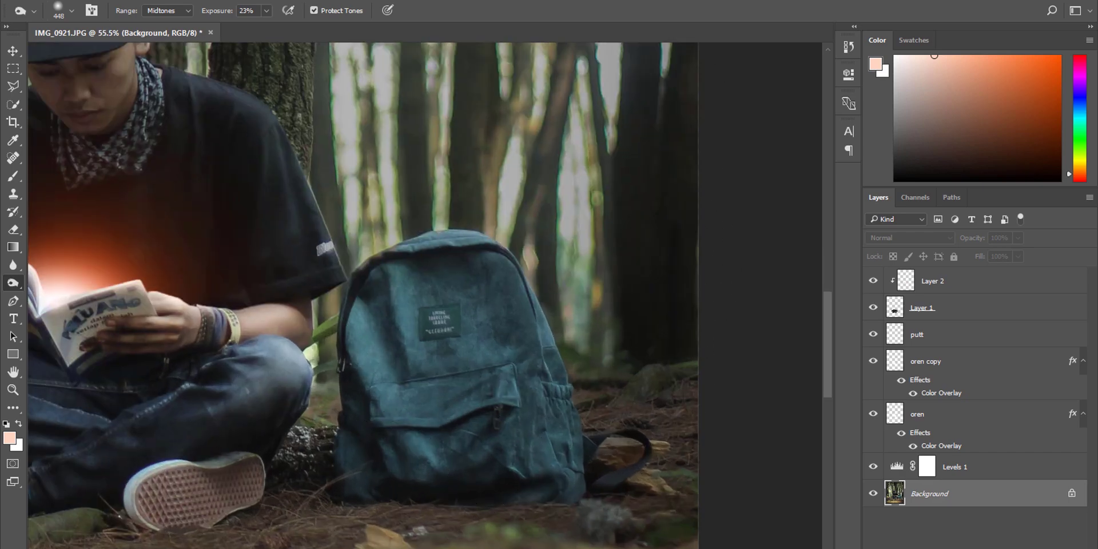
{"action": "scroll", "coordinate": [478, 490], "scroll_direction": "down", "scroll_amount": 3}
{"action": "scroll", "coordinate": [478, 490], "scroll_direction": "left", "scroll_amount": 5}
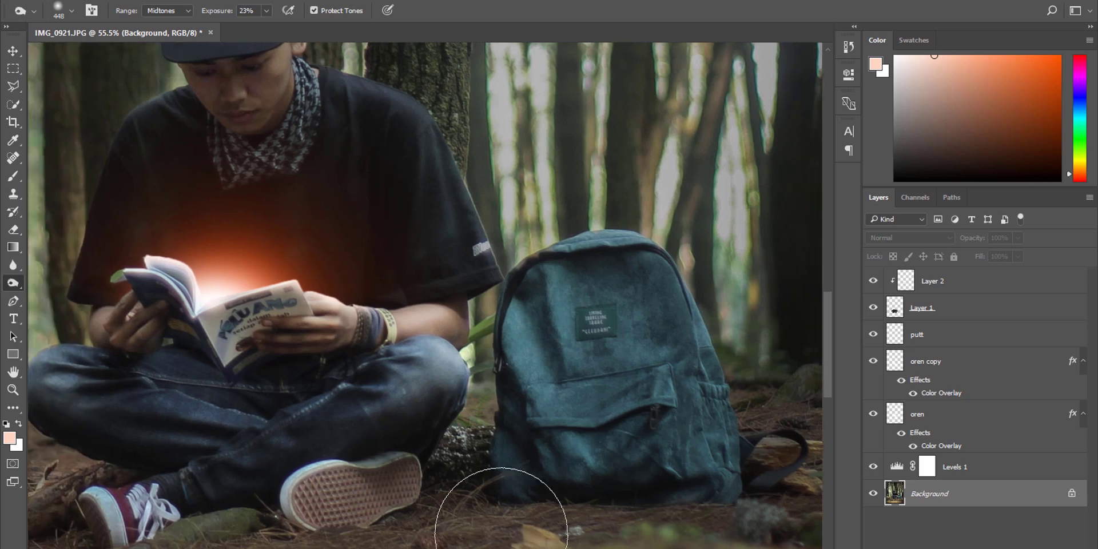
{"action": "right_click", "coordinate": [654, 414]}
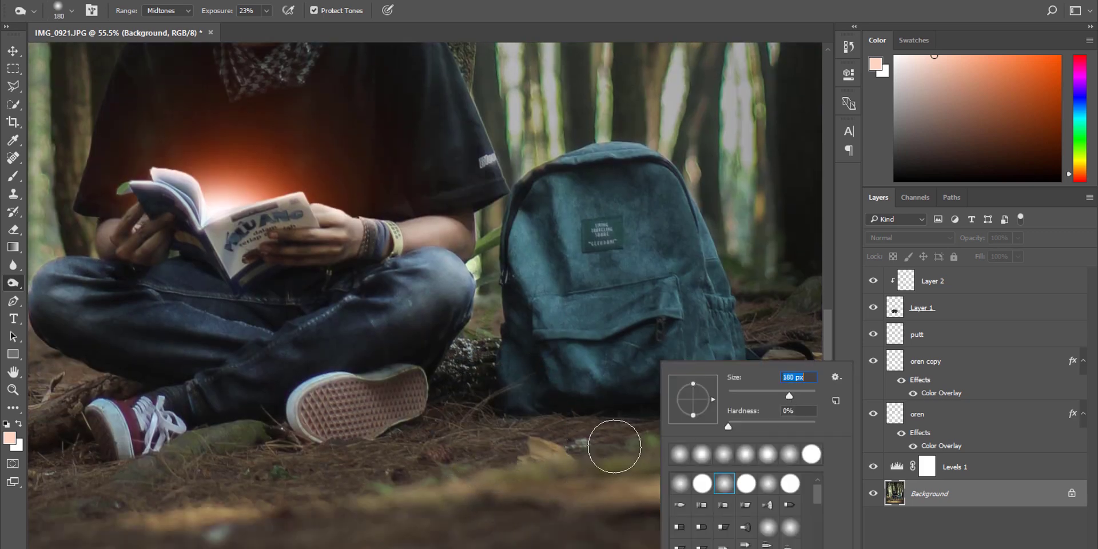
{"action": "key", "text": "Return"}
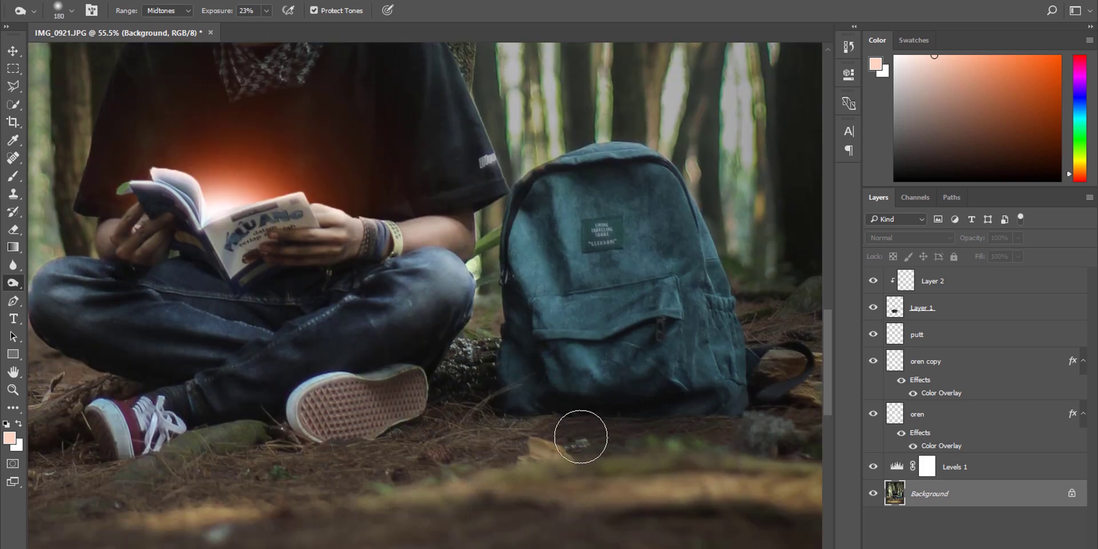
Switch the Burn range to Shadows and darken around the shoes and the lower edge of the legs on Layer 1.
{"action": "key", "text": "alt+shift+s"}
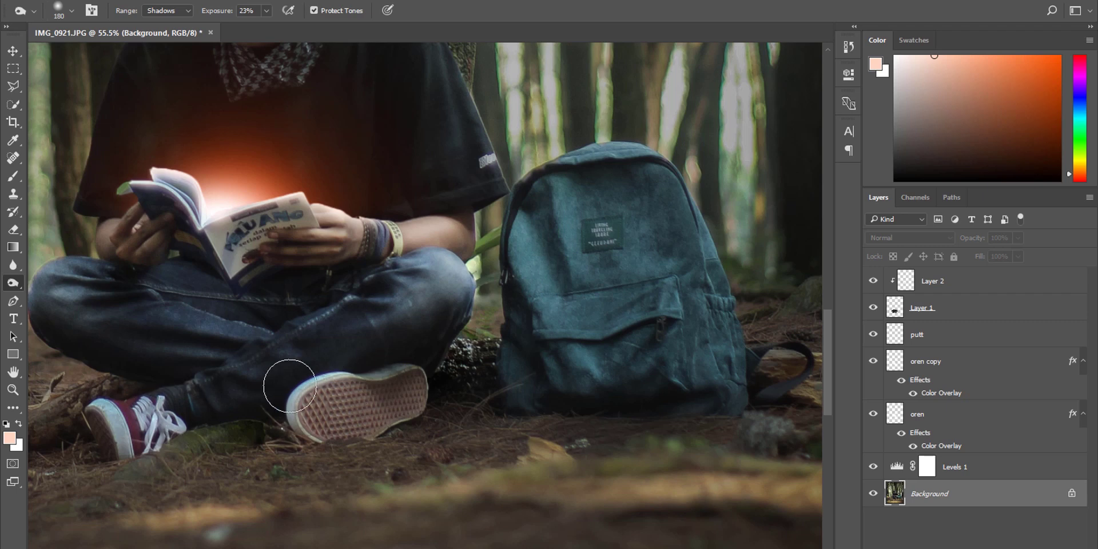
{"action": "left_click", "coordinate": [972, 308]}
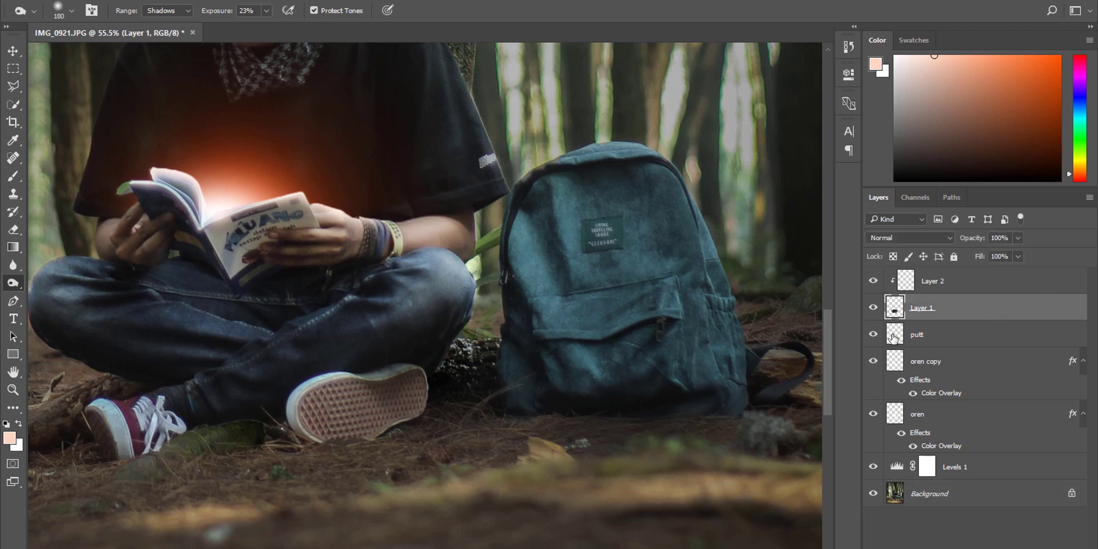
{"action": "mouse_move", "coordinate": [258, 434]}
{"action": "left_mouse_down"}
{"action": "mouse_move", "coordinate": [170, 431]}
{"action": "mouse_move", "coordinate": [304, 392]}
{"action": "mouse_move", "coordinate": [367, 429]}
{"action": "left_mouse_up"}
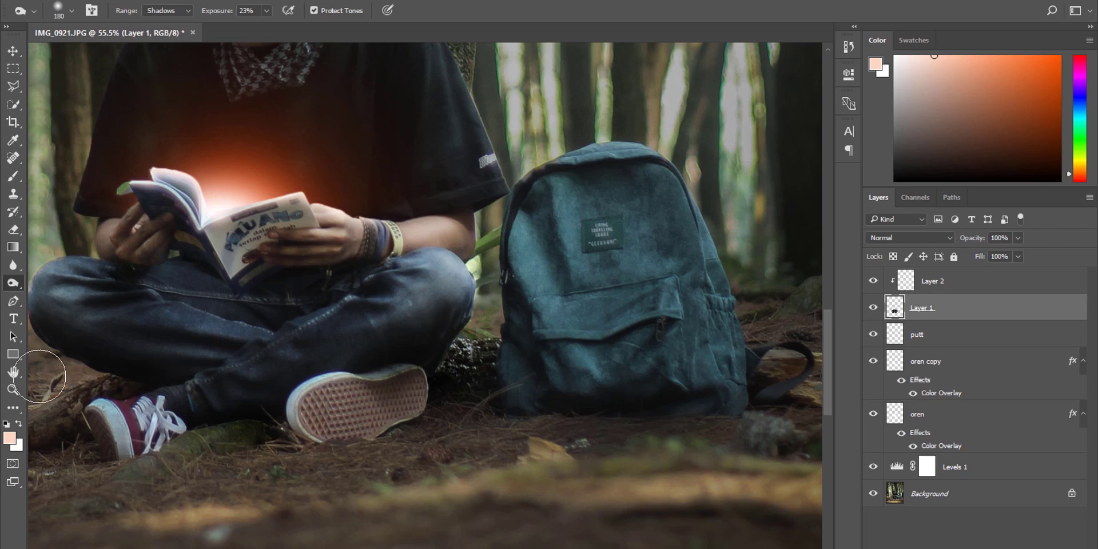
{"action": "left_click_drag", "start_coordinate": [57, 429], "coordinate": [275, 441]}
Burn the ground on the Background layer with the Midtones range and a 385 px brush.
{"action": "left_click", "coordinate": [183, 10]}
{"action": "left_click", "coordinate": [163, 27]}
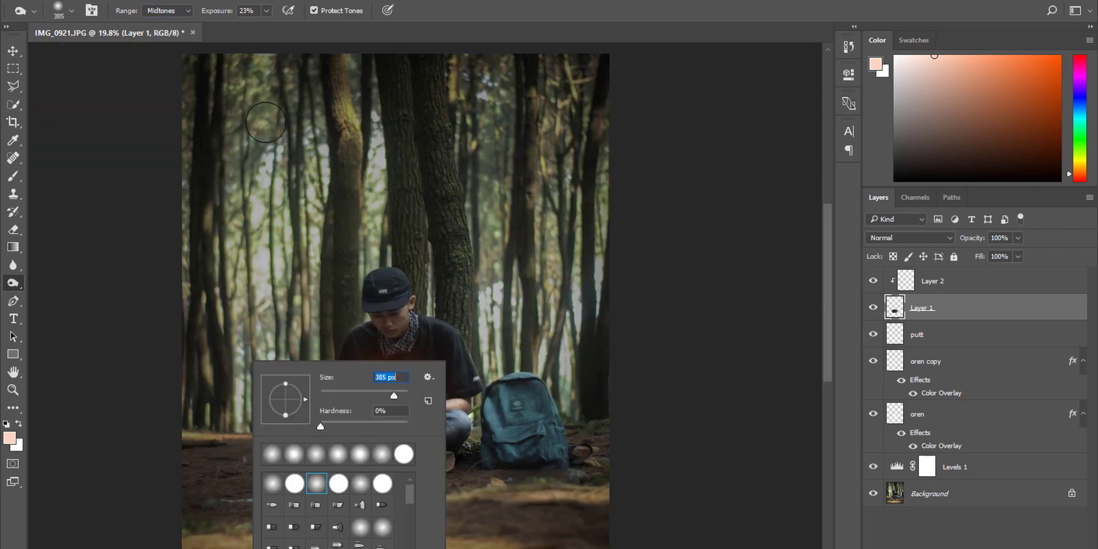
{"action": "key", "text": "Return"}
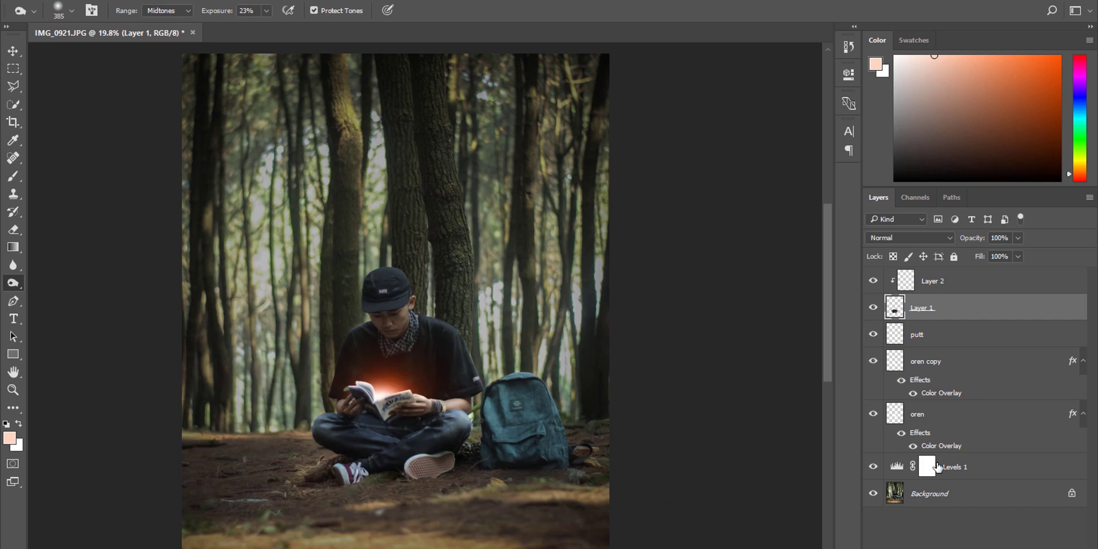
{"action": "left_click", "coordinate": [1001, 495]}
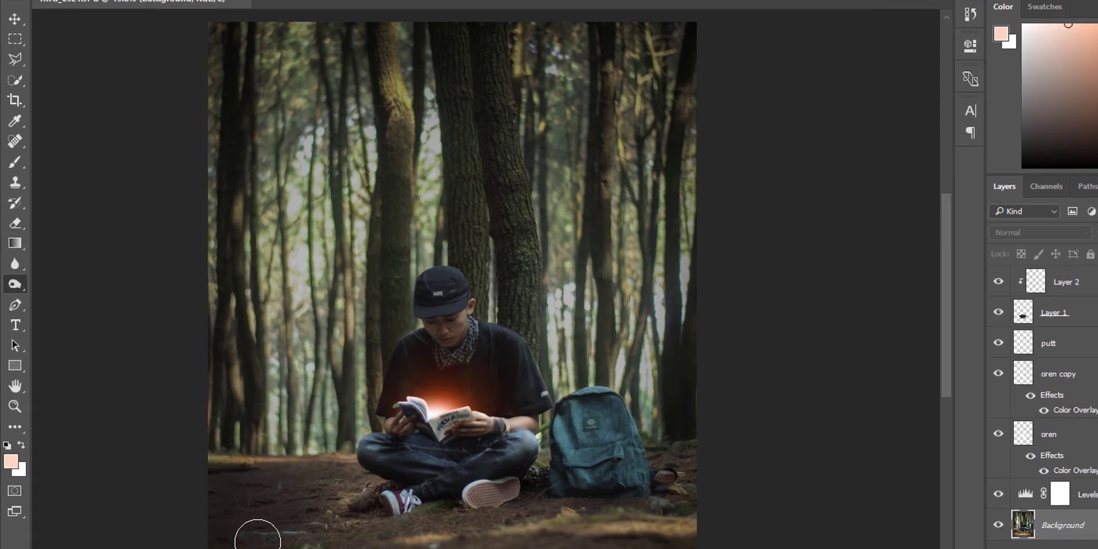
Lighten the foreground ground and the light gaps between the trees with the Dodge tool and a 401 px brush.
{"action": "right_click", "coordinate": [36, 298]}
{"action": "left_click", "coordinate": [141, 297]}
{"action": "right_click", "coordinate": [572, 326]}
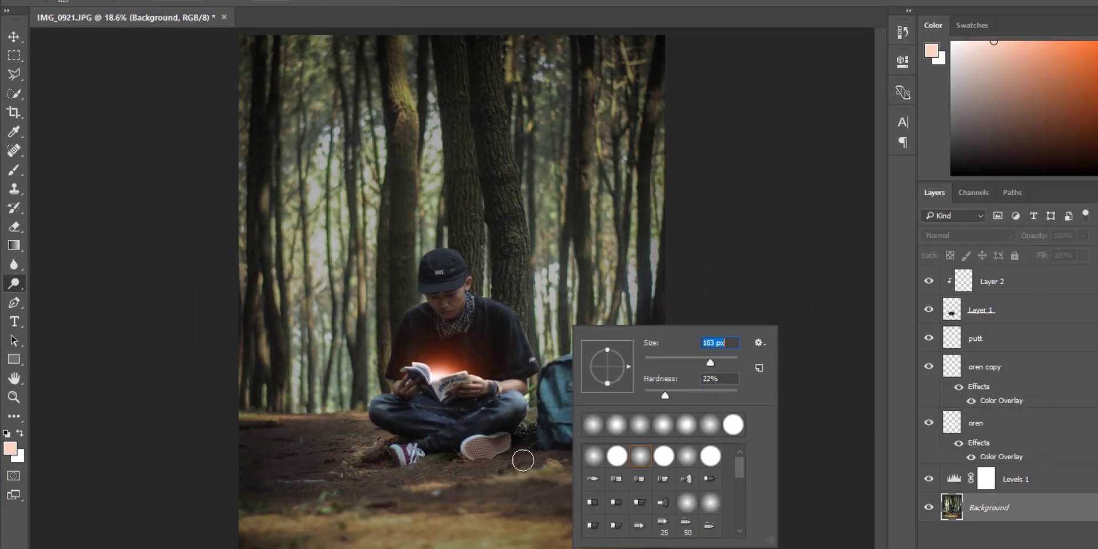
{"action": "left_click_drag", "start_coordinate": [711, 363], "coordinate": [722, 363]}
{"action": "left_click_drag", "start_coordinate": [298, 528], "coordinate": [253, 532]}
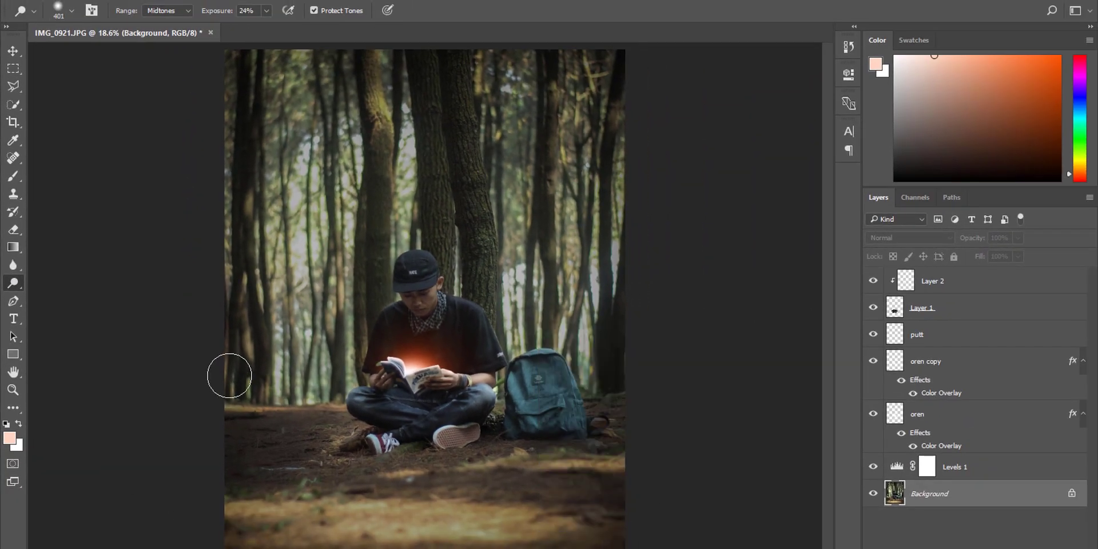
{"action": "left_click_drag", "start_coordinate": [283, 171], "coordinate": [308, 292]}
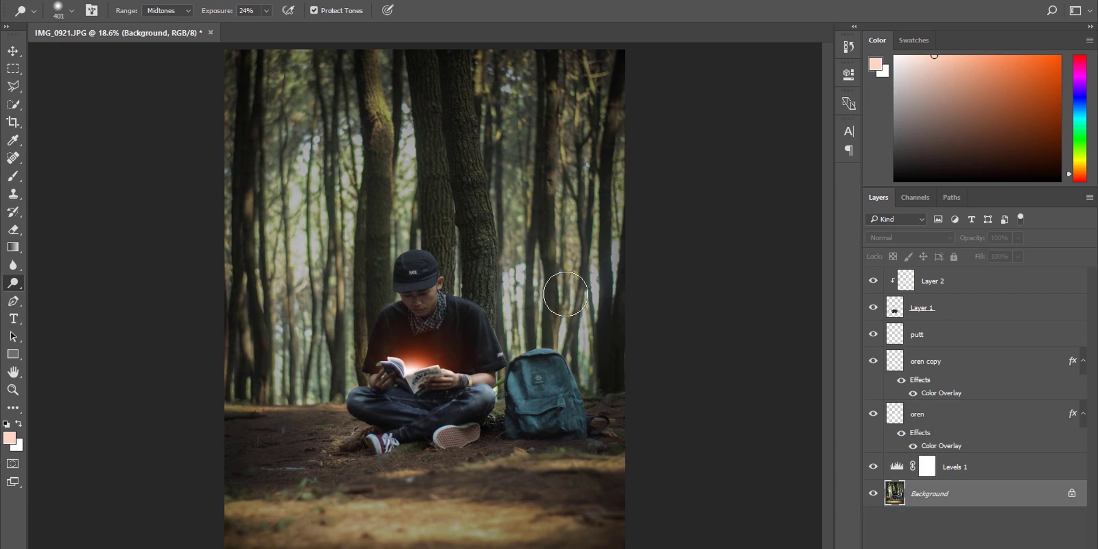
Dodge the highlight on the man's nose with a 31 px brush, the Midtones range and 8% exposure.
{"action": "scroll", "coordinate": [441, 314], "scroll_direction": "up", "scroll_amount": 6}
{"action": "scroll", "coordinate": [305, 349], "scroll_direction": "down", "scroll_amount": 2}
{"action": "scroll", "coordinate": [302, 350], "scroll_direction": "up", "scroll_amount": 4}
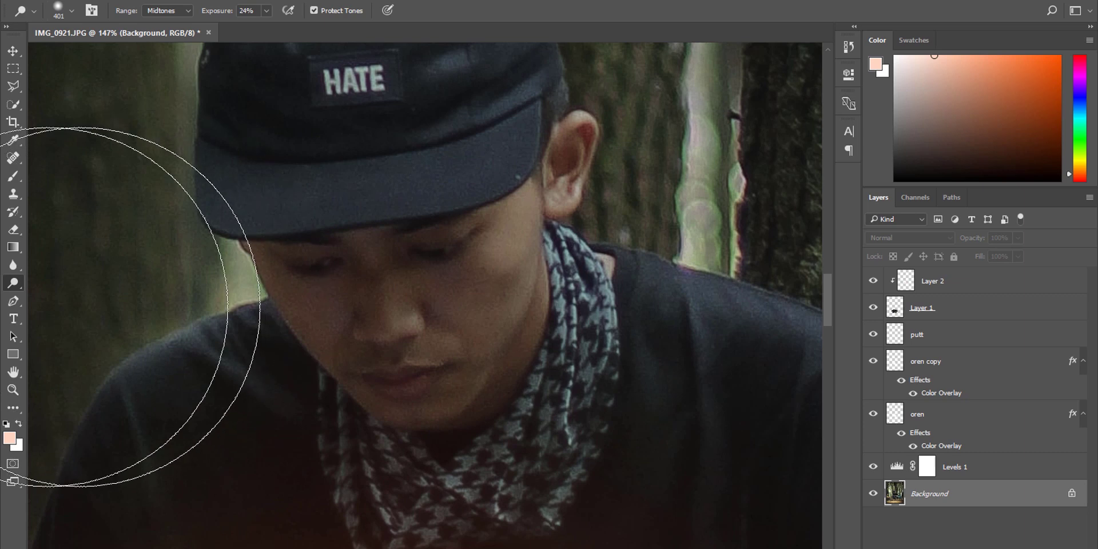
{"action": "left_click", "coordinate": [16, 285]}
{"action": "right_click", "coordinate": [514, 294]}
{"action": "left_click_drag", "start_coordinate": [598, 325], "coordinate": [592, 324]}
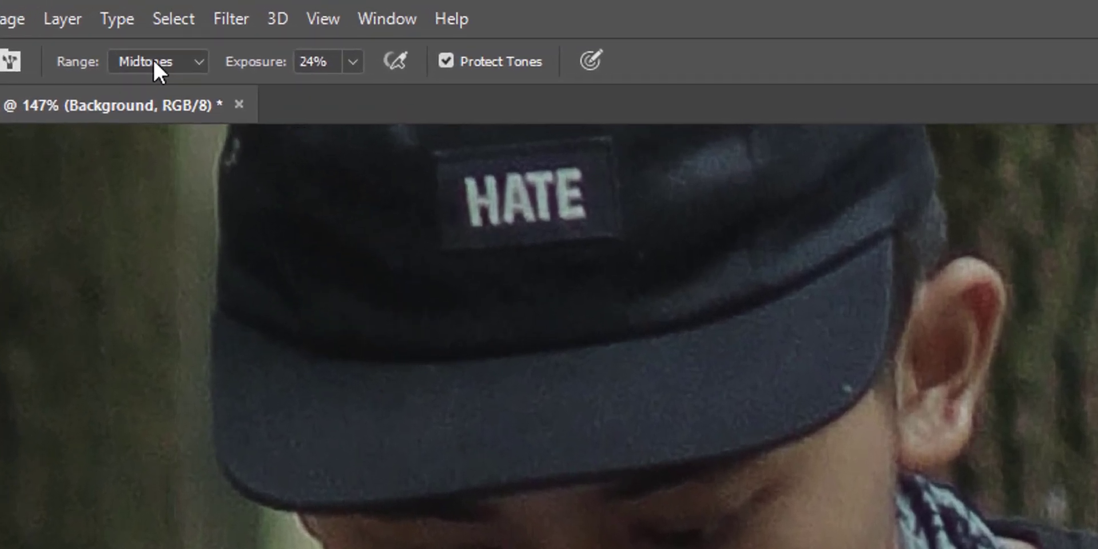
{"action": "left_click", "coordinate": [164, 11]}
{"action": "left_click", "coordinate": [164, 101]}
{"action": "left_click_drag", "start_coordinate": [274, 69], "coordinate": [238, 73]}
{"action": "right_click", "coordinate": [544, 286]}
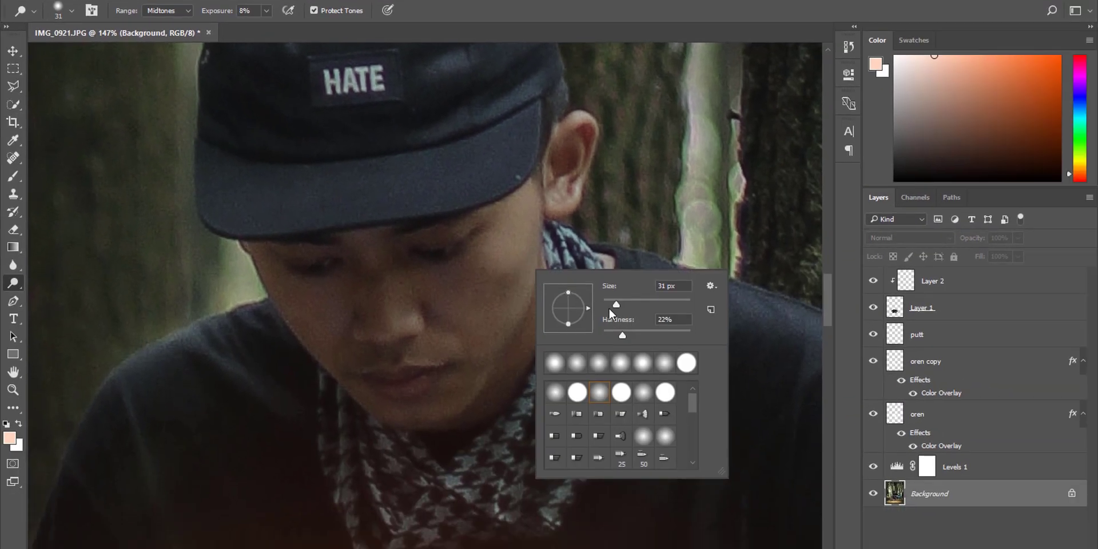
{"action": "left_click", "coordinate": [400, 322]}
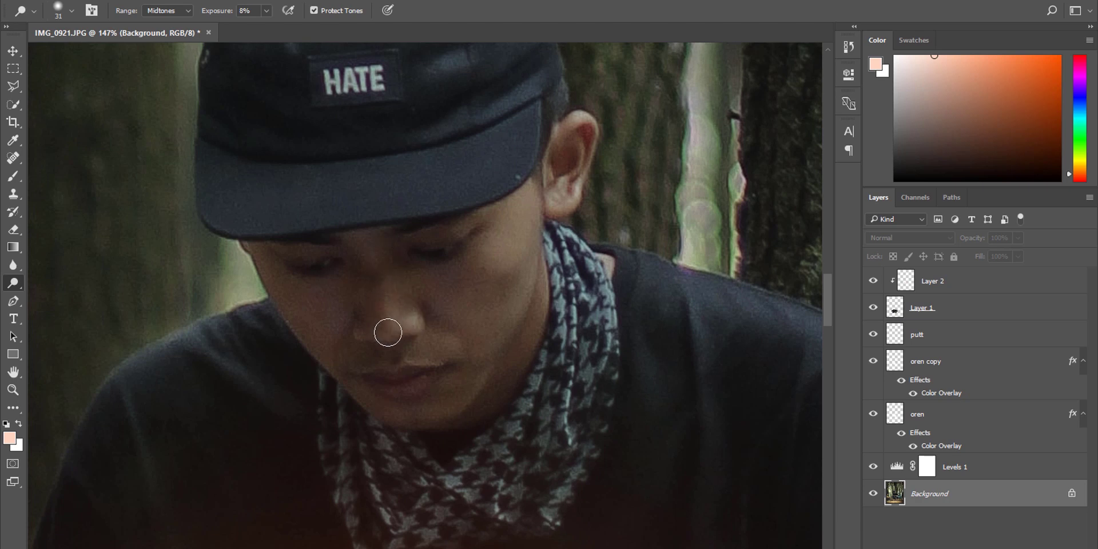
Dodge the nose bridge and cheek, enlarging the brush to 47 px and raising the exposure to 11%.
{"action": "right_click", "coordinate": [438, 339]}
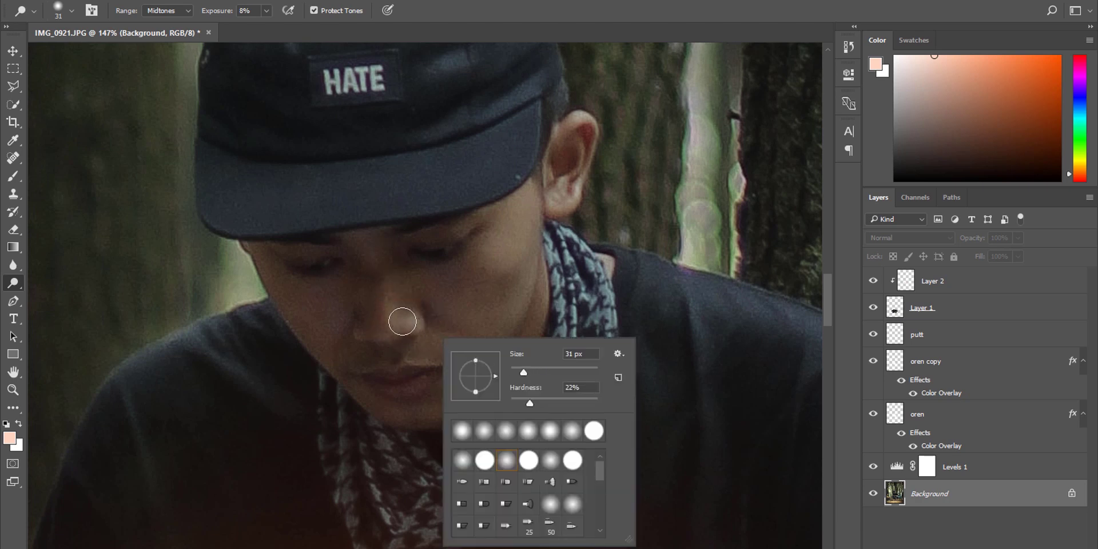
{"action": "left_click", "coordinate": [379, 277]}
{"action": "right_click", "coordinate": [497, 383]}
{"action": "left_click_drag", "start_coordinate": [583, 398], "coordinate": [588, 399]}
{"action": "left_click", "coordinate": [462, 348]}
{"action": "left_click_drag", "start_coordinate": [211, 15], "coordinate": [212, 15]}
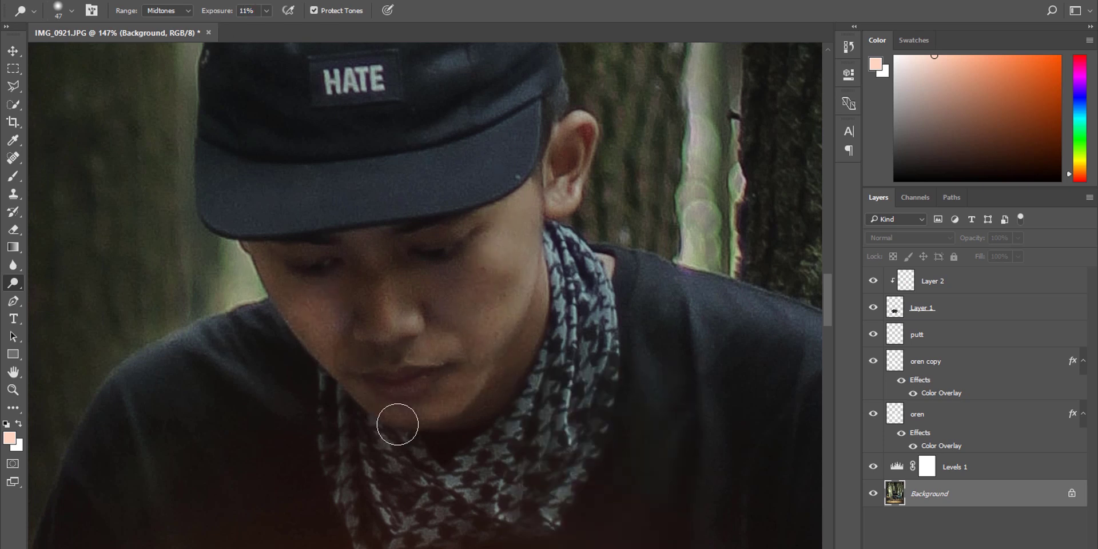
Dodge the light pattern of the checkered scarf with an 18 px brush at 44% exposure.
{"action": "scroll", "coordinate": [518, 312], "scroll_direction": "up", "scroll_amount": 1}
{"action": "scroll", "coordinate": [518, 312], "scroll_direction": "down", "scroll_amount": 5}
{"action": "right_click", "coordinate": [547, 333]}
{"action": "left_click", "coordinate": [210, 17]}
{"action": "left_click_drag", "start_coordinate": [231, 15], "coordinate": [235, 15]}
{"action": "right_click", "coordinate": [668, 214]}
{"action": "left_click_drag", "start_coordinate": [753, 249], "coordinate": [745, 249]}
{"action": "left_click", "coordinate": [374, 330]}
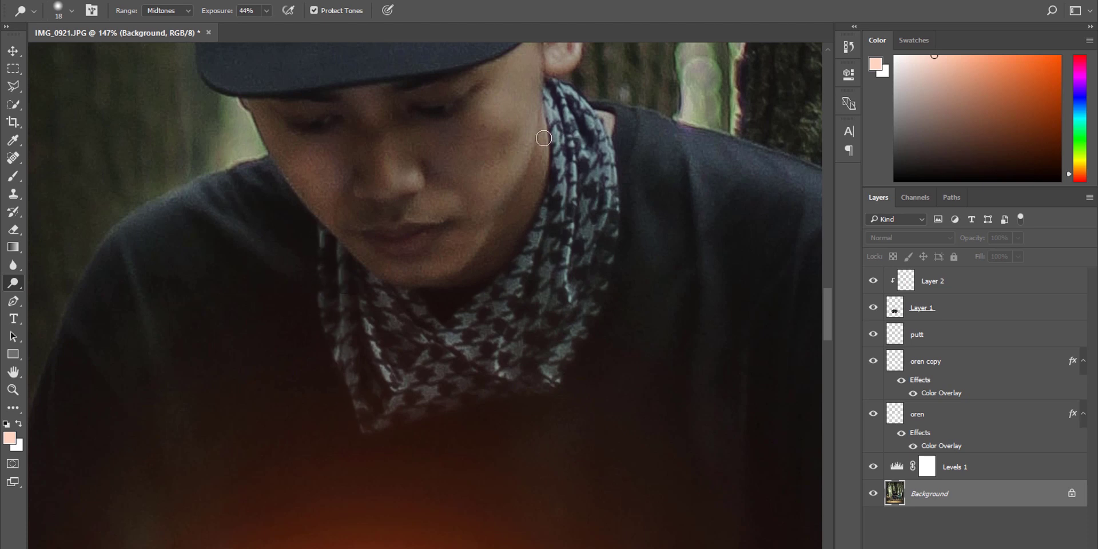
Dodge the outer edges of the T-shirt, reducing the brush from 59 px to 37 px for the sleeve.
{"action": "scroll", "coordinate": [571, 260], "scroll_direction": "down", "scroll_amount": 8}
{"action": "scroll", "coordinate": [424, 375], "scroll_direction": "up", "scroll_amount": 3}
{"action": "scroll", "coordinate": [425, 374], "scroll_direction": "up", "scroll_amount": 4}
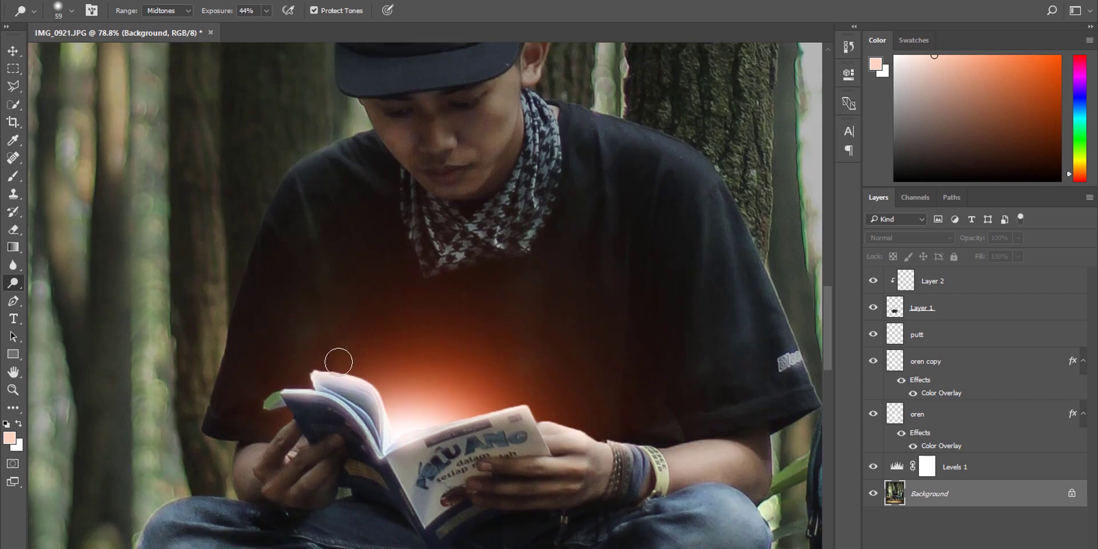
{"action": "right_click", "coordinate": [399, 204]}
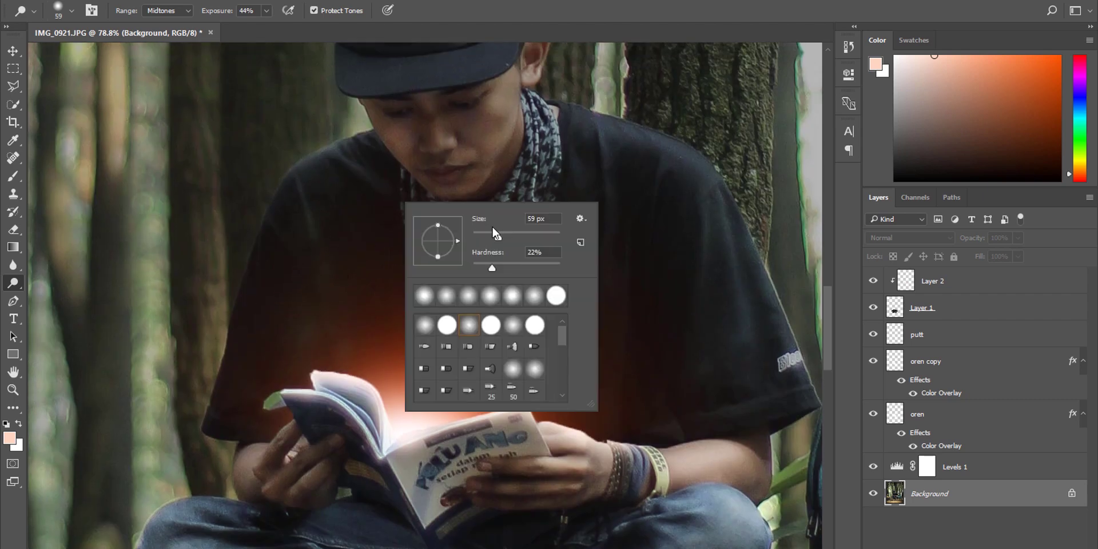
{"action": "key", "text": "Return"}
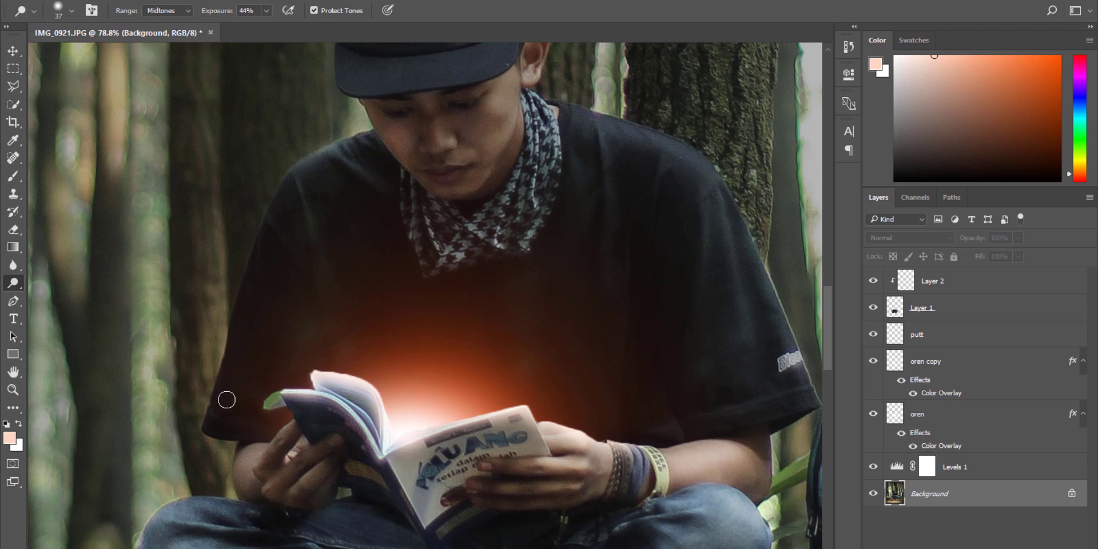
Dodge the fingers, forearms and sleeve edge, reducing the brush to 26 px.
{"action": "scroll", "coordinate": [219, 416], "scroll_direction": "up", "scroll_amount": 4}
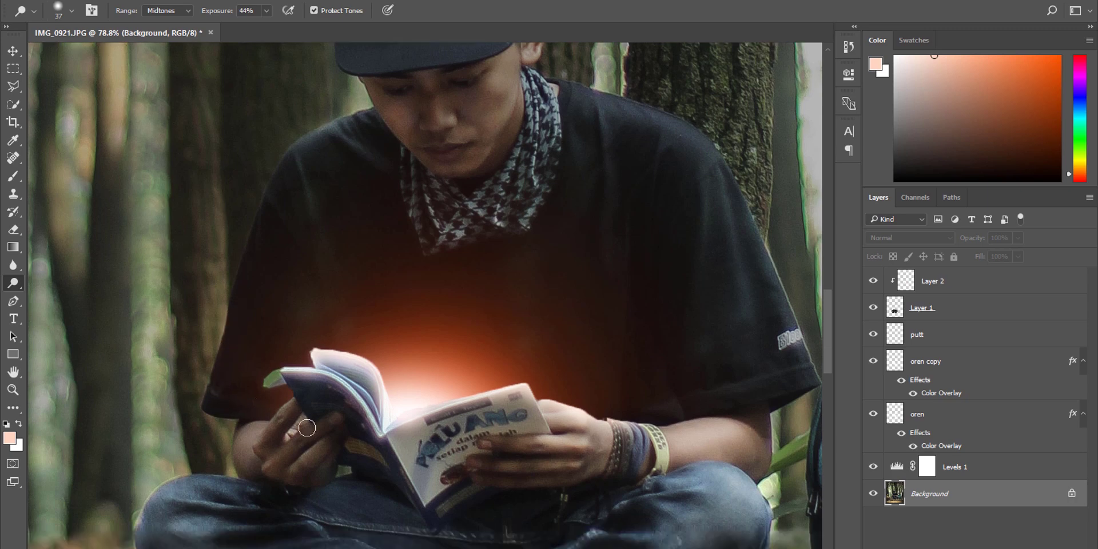
{"action": "scroll", "coordinate": [569, 351], "scroll_direction": "down", "scroll_amount": 2}
{"action": "right_click", "coordinate": [623, 366]}
{"action": "key", "text": "Return"}
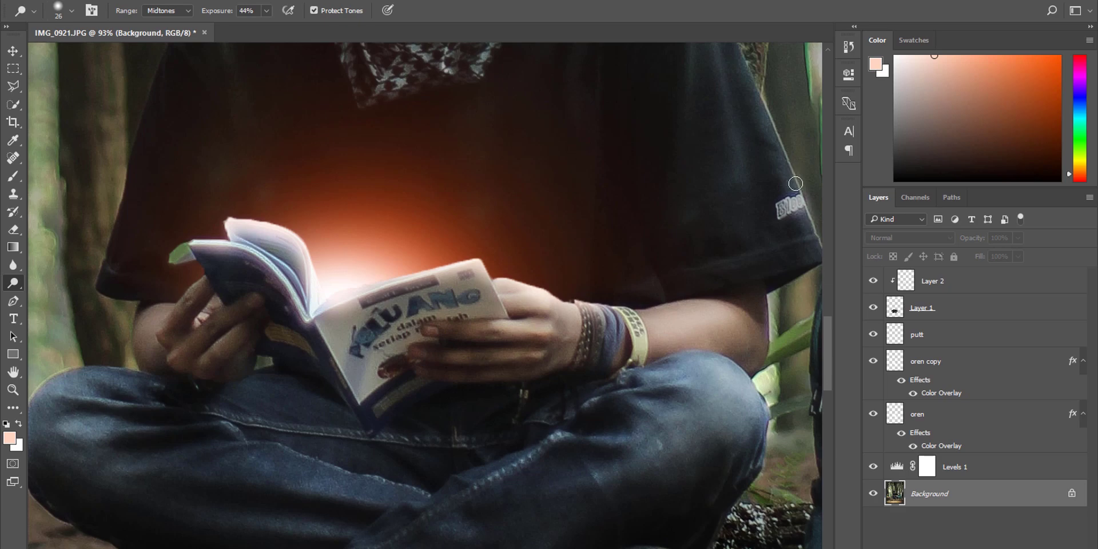
{"action": "scroll", "coordinate": [187, 371], "scroll_direction": "down", "scroll_amount": 3}
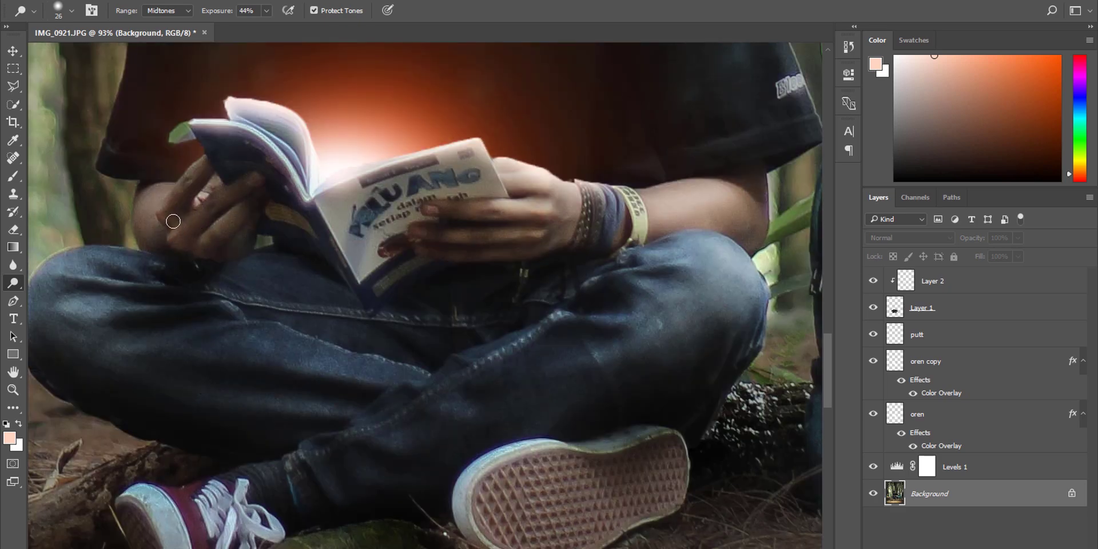
{"action": "scroll", "coordinate": [142, 247], "scroll_direction": "down", "scroll_amount": 6}
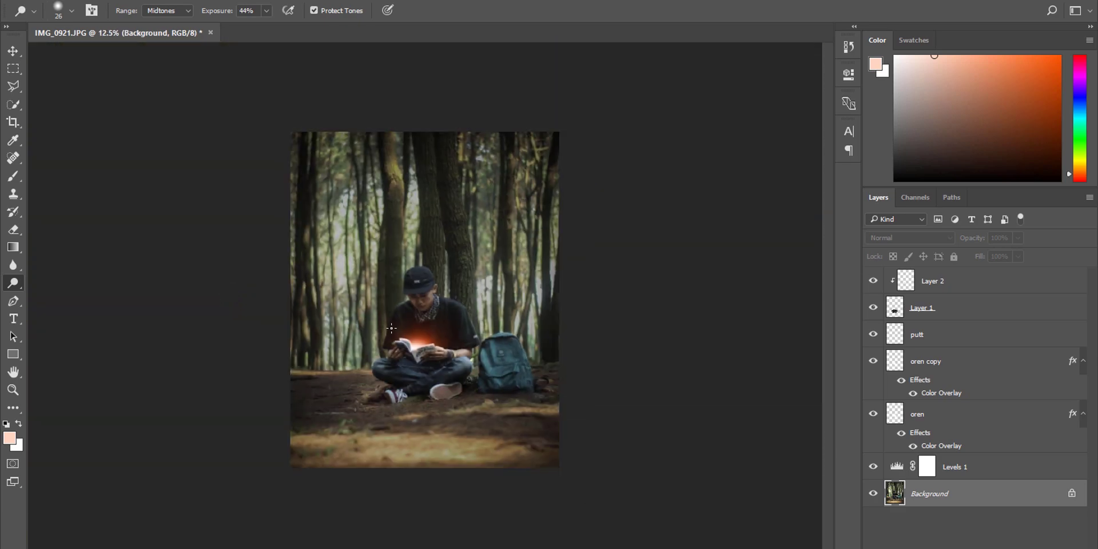
Add a new layer above Layer 2 and set its blend mode to Overlay.
{"action": "scroll", "coordinate": [390, 333], "scroll_direction": "up", "scroll_amount": 2}
{"action": "scroll", "coordinate": [390, 333], "scroll_direction": "up", "scroll_amount": 2}
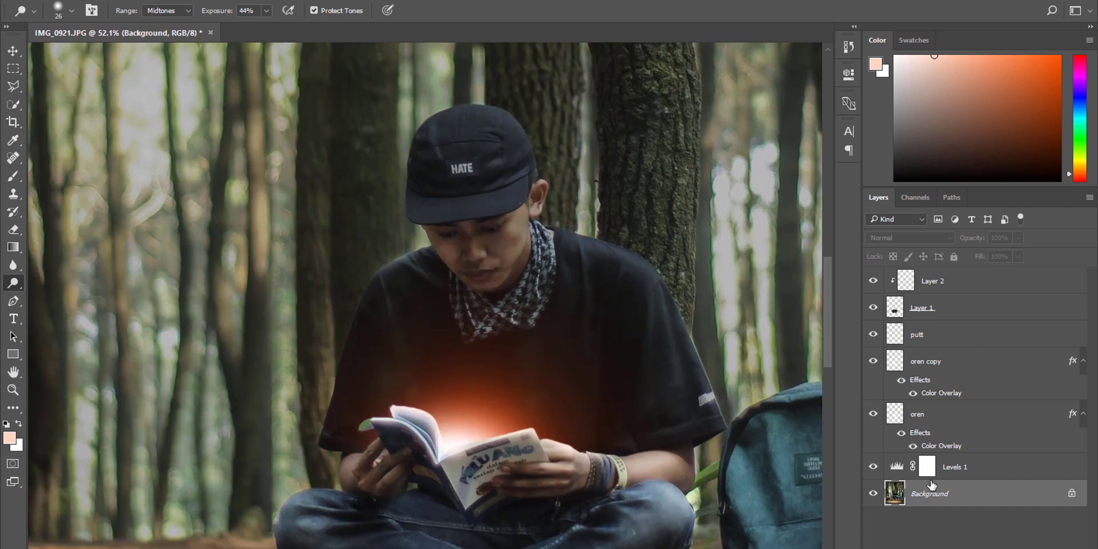
{"action": "left_click", "coordinate": [964, 316]}
{"action": "left_click", "coordinate": [1004, 281]}
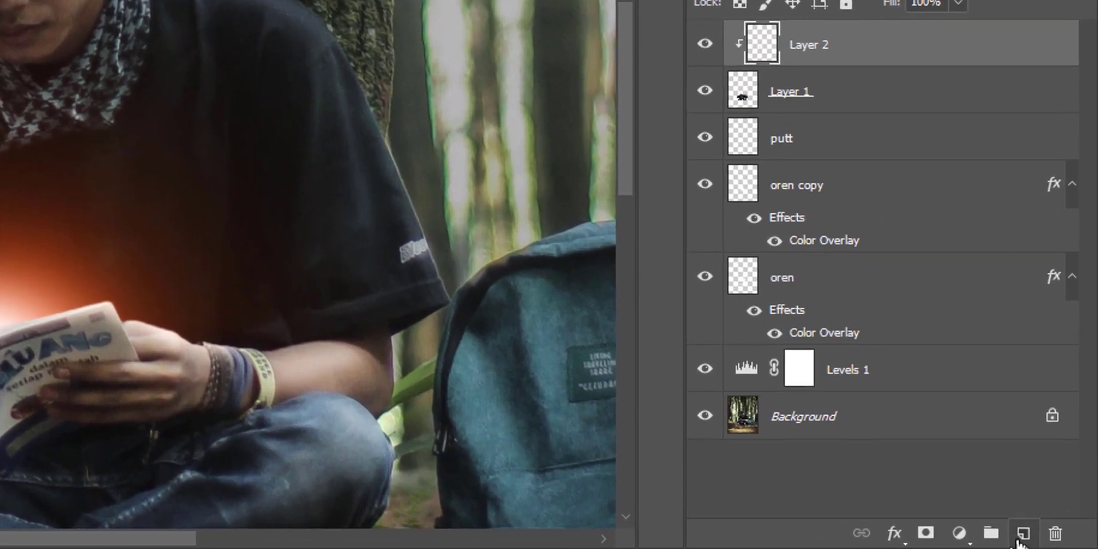
{"action": "left_click", "coordinate": [1056, 540]}
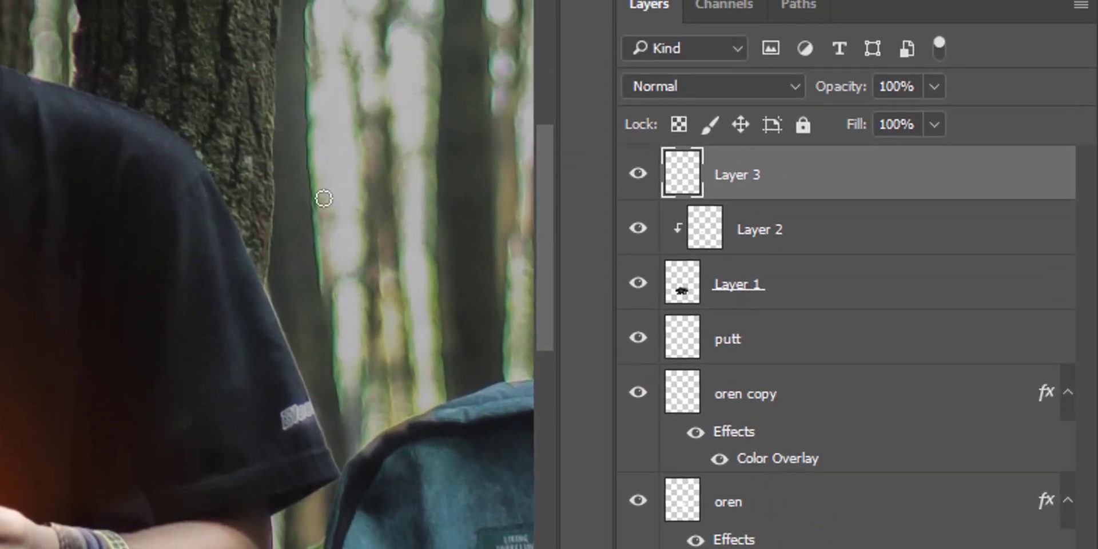
{"action": "left_click", "coordinate": [660, 86]}
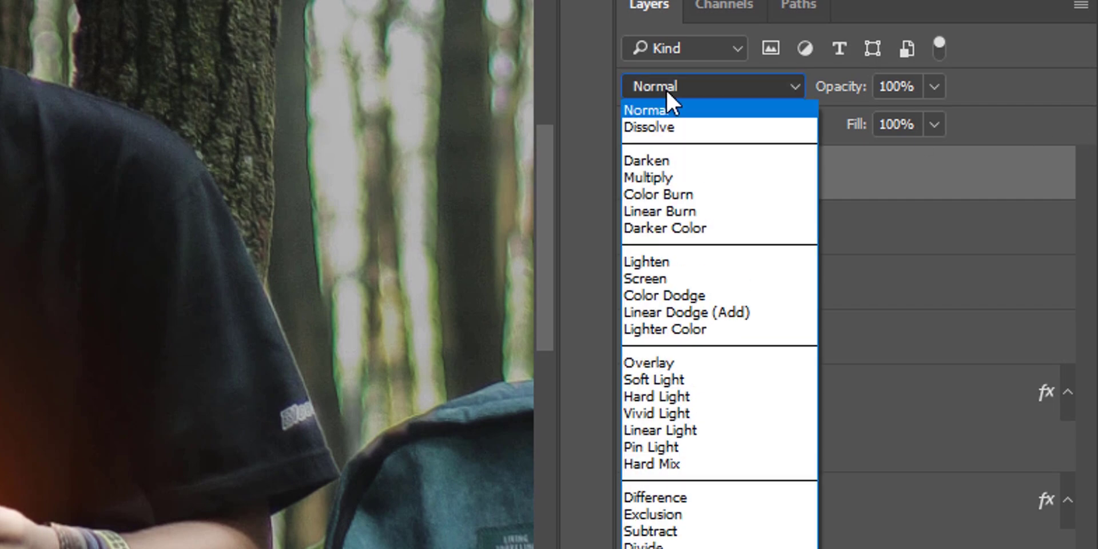
{"action": "left_click", "coordinate": [706, 363]}
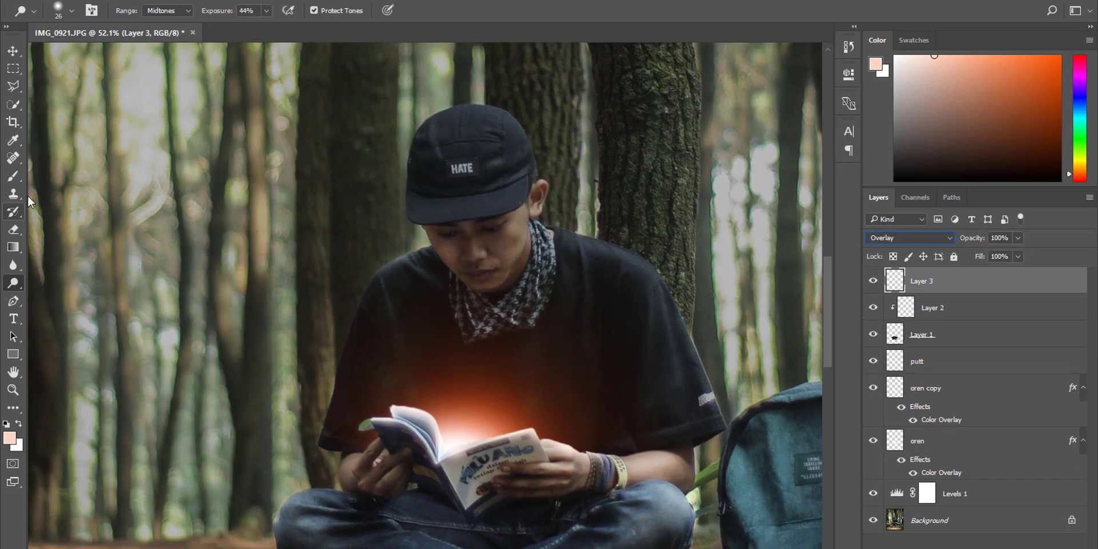
Set up the Brush tool with foreground colour ff6f28 and 19% opacity.
{"action": "left_click", "coordinate": [16, 178]}
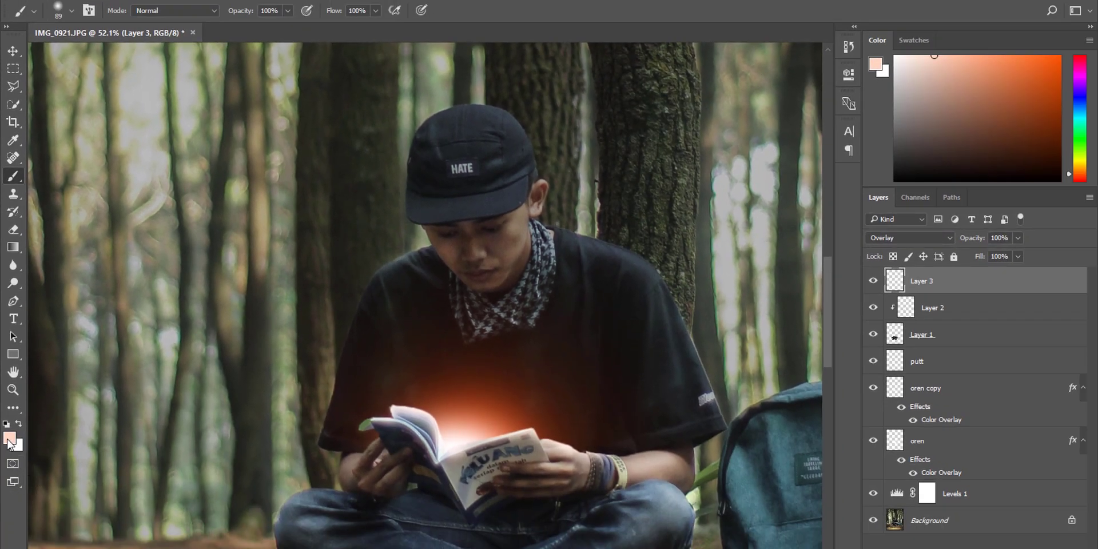
{"action": "key", "text": "i"}
{"action": "left_click", "coordinate": [14, 548]}
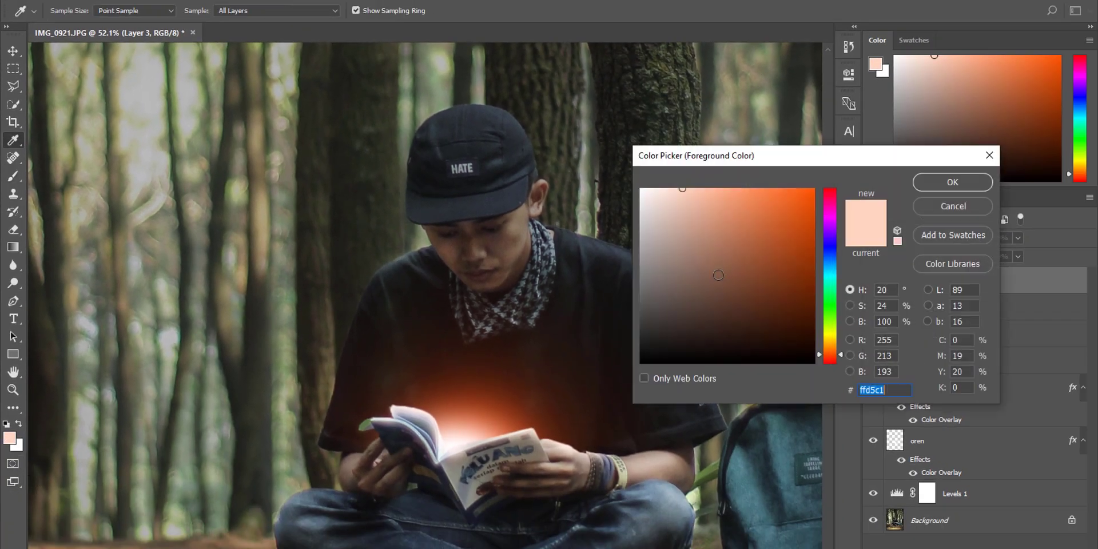
{"action": "type", "text": "ff6f28"}
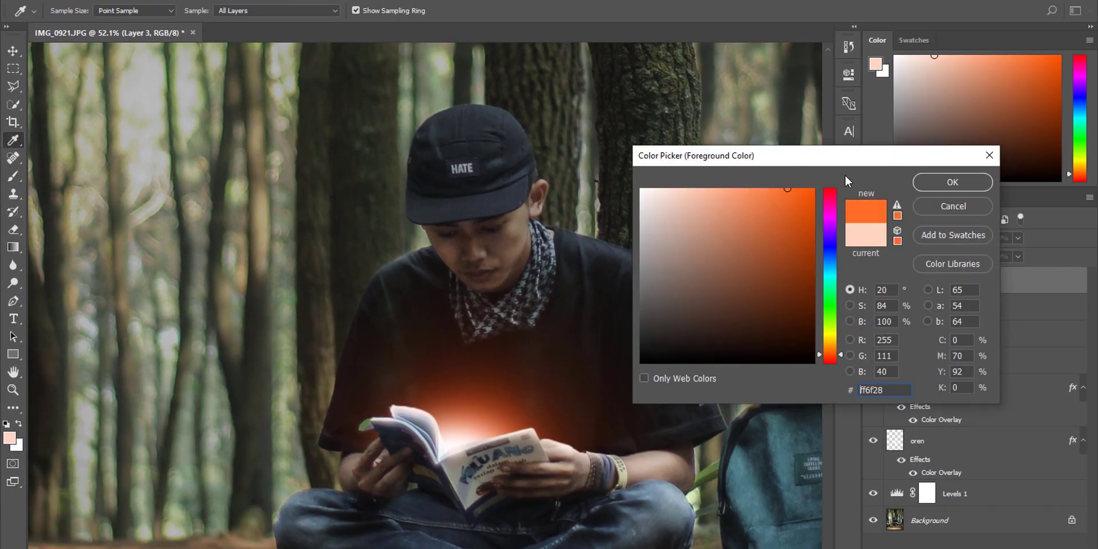
{"action": "left_click", "coordinate": [936, 183]}
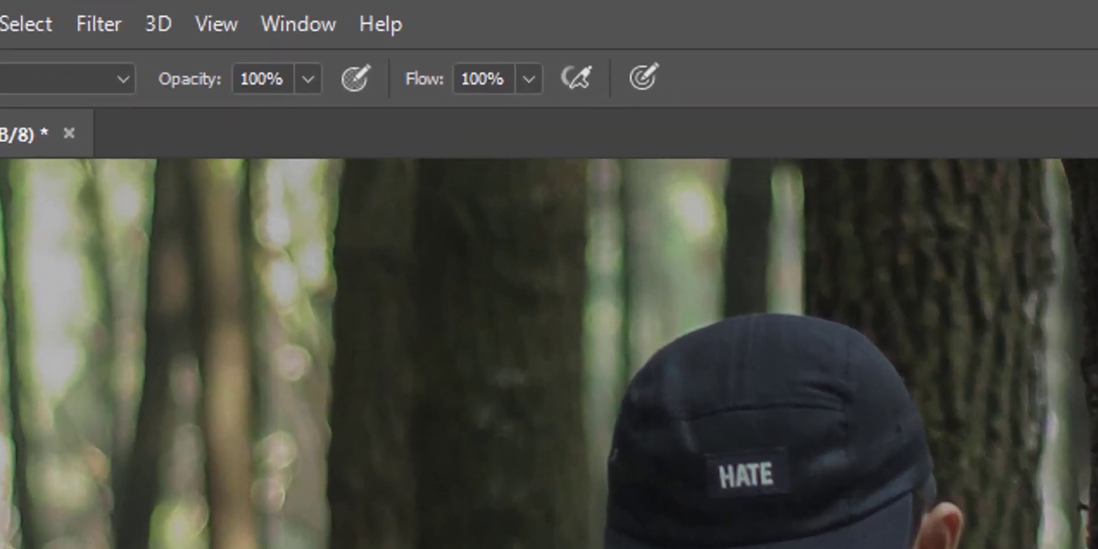
{"action": "left_click_drag", "start_coordinate": [192, 80], "coordinate": [53, 80]}
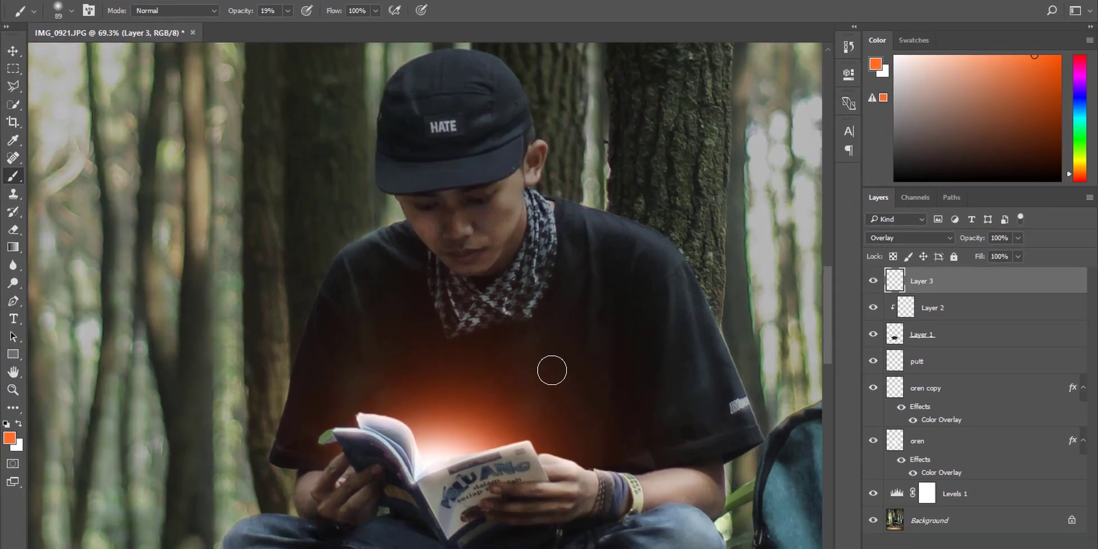
Enlarge the soft brush to 155 px and paint orange light over the lower part of the face.
{"action": "scroll", "coordinate": [551, 372], "scroll_direction": "up", "scroll_amount": 3}
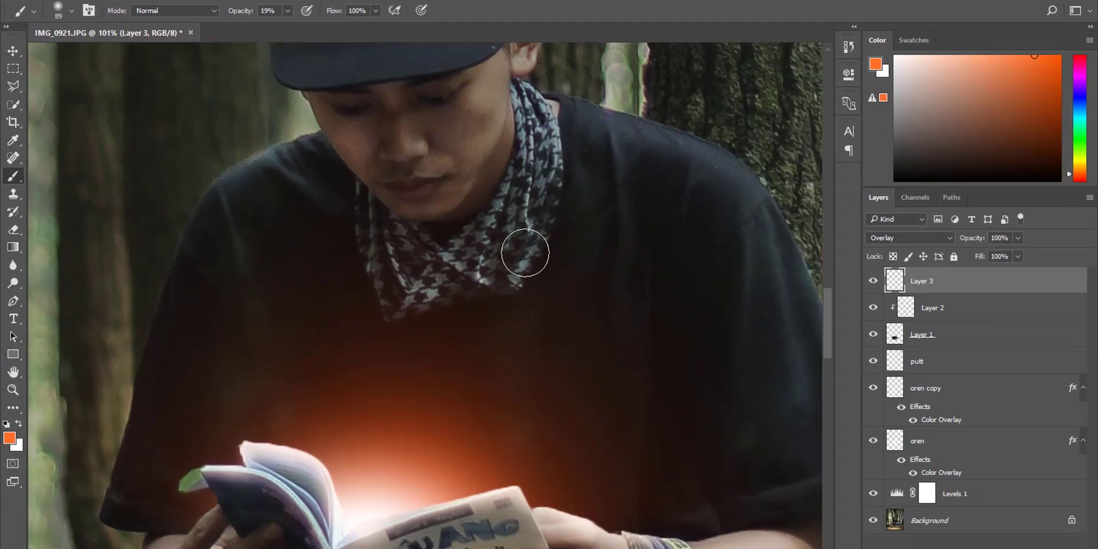
{"action": "right_click", "coordinate": [525, 253]}
{"action": "left_click", "coordinate": [12, 177]}
{"action": "right_click", "coordinate": [12, 177]}
{"action": "left_click", "coordinate": [635, 220]}
{"action": "right_click", "coordinate": [664, 249]}
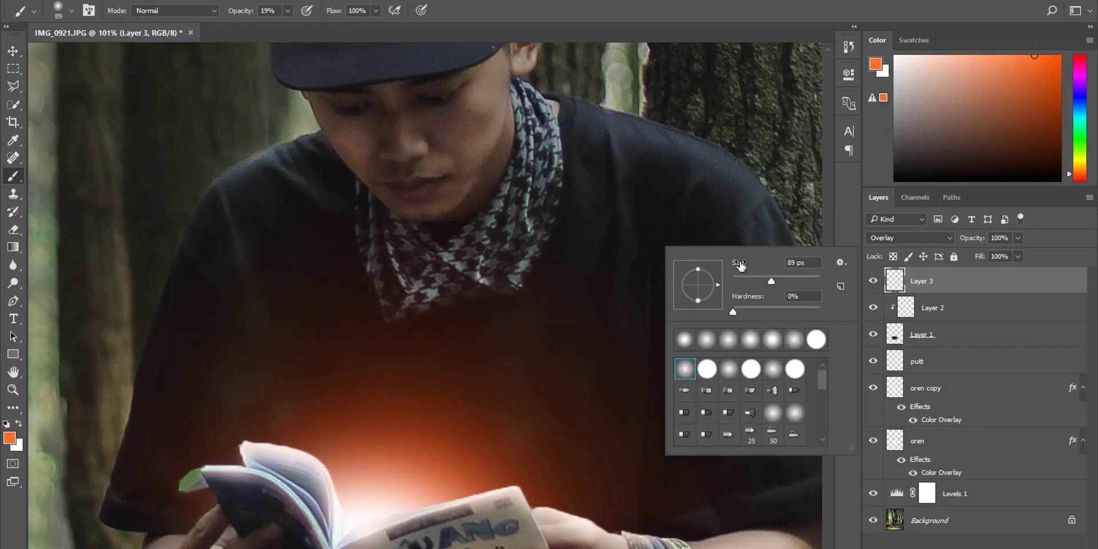
{"action": "left_click_drag", "start_coordinate": [738, 263], "coordinate": [743, 262]}
{"action": "type", "text": "155"}
{"action": "key", "text": "Return"}
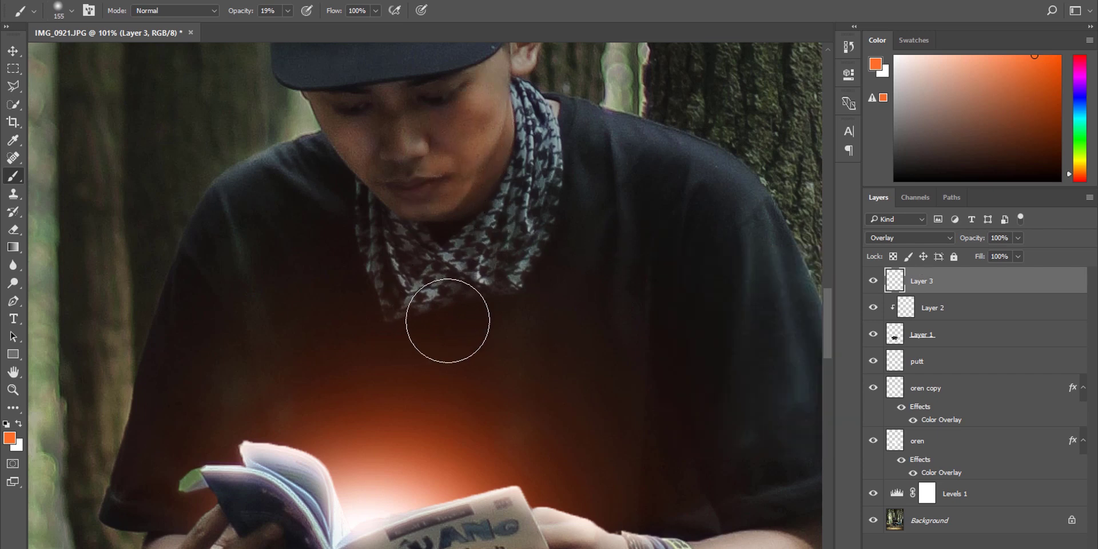
{"action": "scroll", "coordinate": [447, 320], "scroll_direction": "up", "scroll_amount": 5}
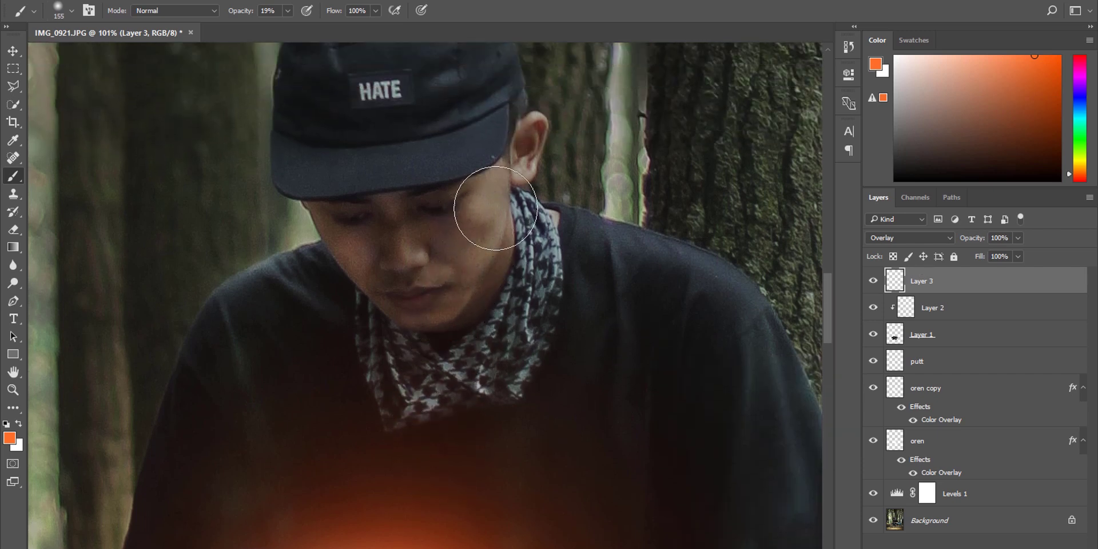
{"action": "mouse_move", "coordinate": [485, 270]}
{"action": "left_mouse_down"}
{"action": "mouse_move", "coordinate": [469, 291]}
{"action": "mouse_move", "coordinate": [482, 254]}
{"action": "mouse_move", "coordinate": [425, 346]}
{"action": "mouse_move", "coordinate": [428, 328]}
{"action": "mouse_move", "coordinate": [395, 311]}
{"action": "left_mouse_up"}
Paint orange light around the nose with a 56 px brush, reducing it to 34 px and lowering the opacity to 10%.
{"action": "scroll", "coordinate": [346, 350], "scroll_direction": "up", "scroll_amount": 3}
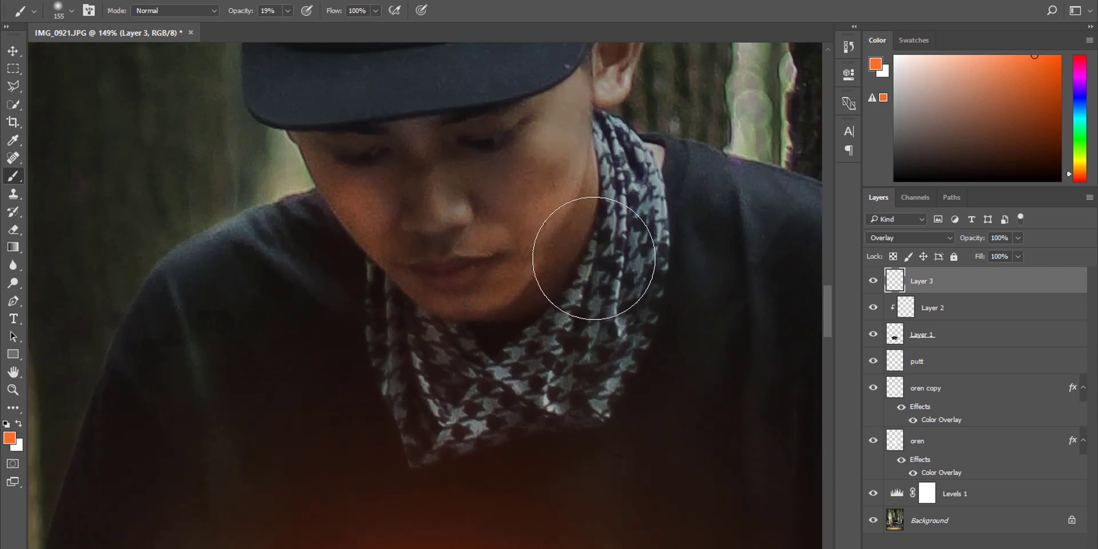
{"action": "right_click", "coordinate": [544, 254]}
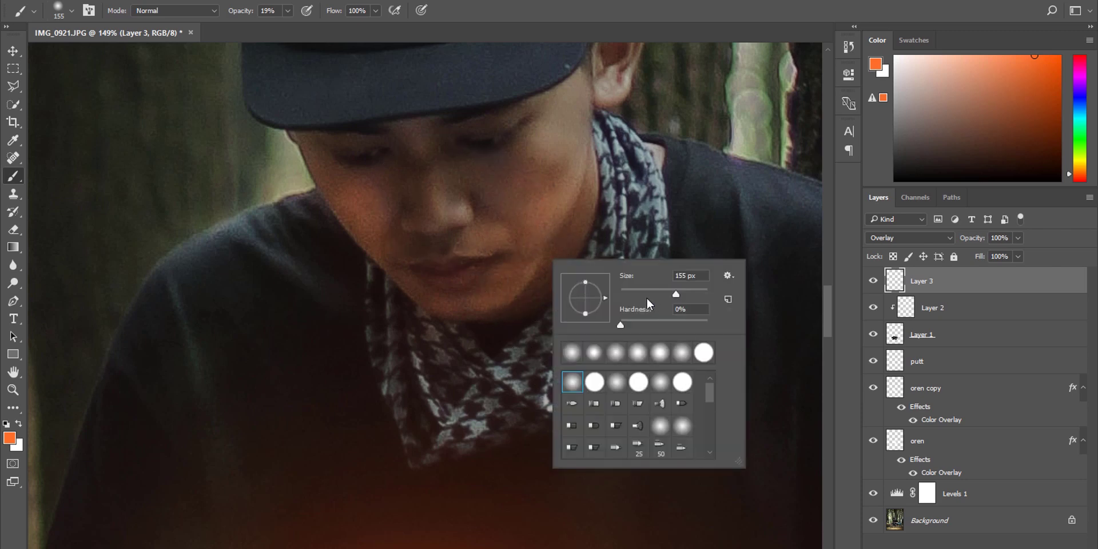
{"action": "left_click", "coordinate": [455, 212]}
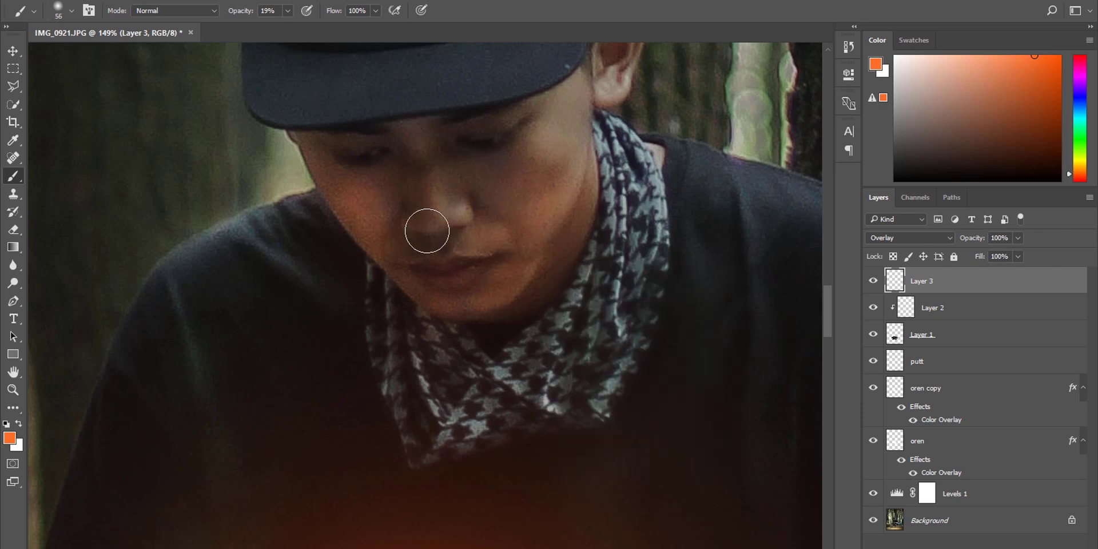
{"action": "right_click", "coordinate": [483, 232]}
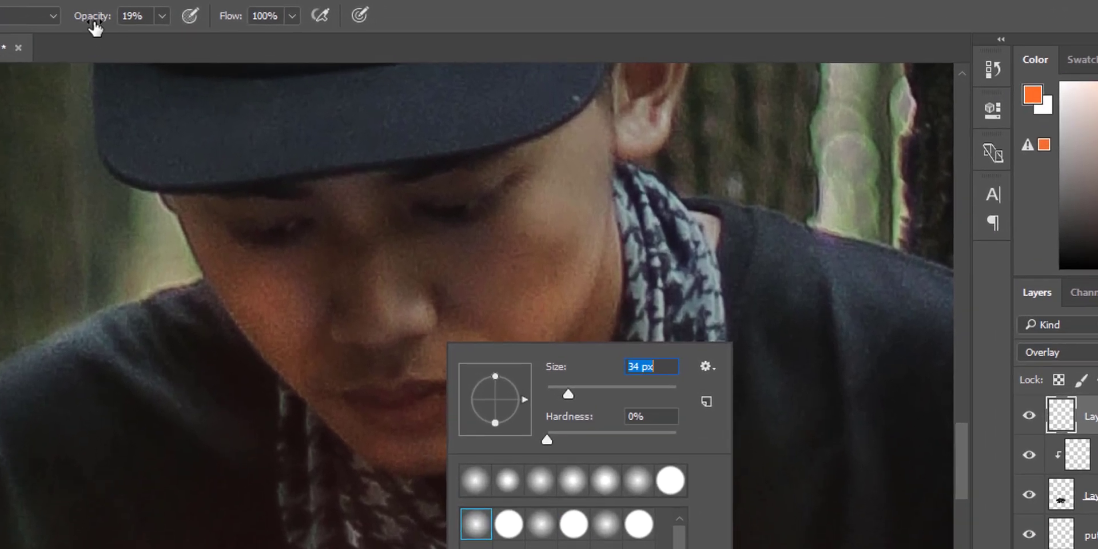
{"action": "left_click_drag", "start_coordinate": [241, 20], "coordinate": [234, 20]}
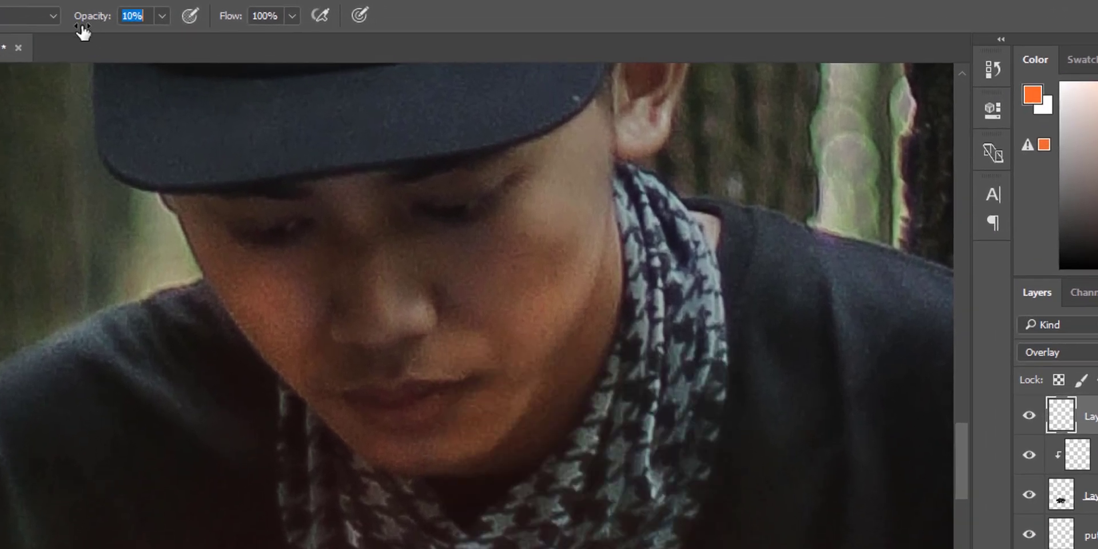
{"action": "left_click_drag", "start_coordinate": [81, 33], "coordinate": [87, 33]}
Paint the orange light across the lower folds of the checkered scarf.
{"action": "right_click", "coordinate": [560, 327]}
{"action": "left_click", "coordinate": [351, 206]}
{"action": "mouse_move", "coordinate": [681, 380]}
{"action": "left_mouse_down"}
{"action": "mouse_move", "coordinate": [696, 380]}
{"action": "mouse_move", "coordinate": [547, 404]}
{"action": "mouse_move", "coordinate": [314, 394]}
{"action": "mouse_move", "coordinate": [316, 451]}
{"action": "left_mouse_up"}
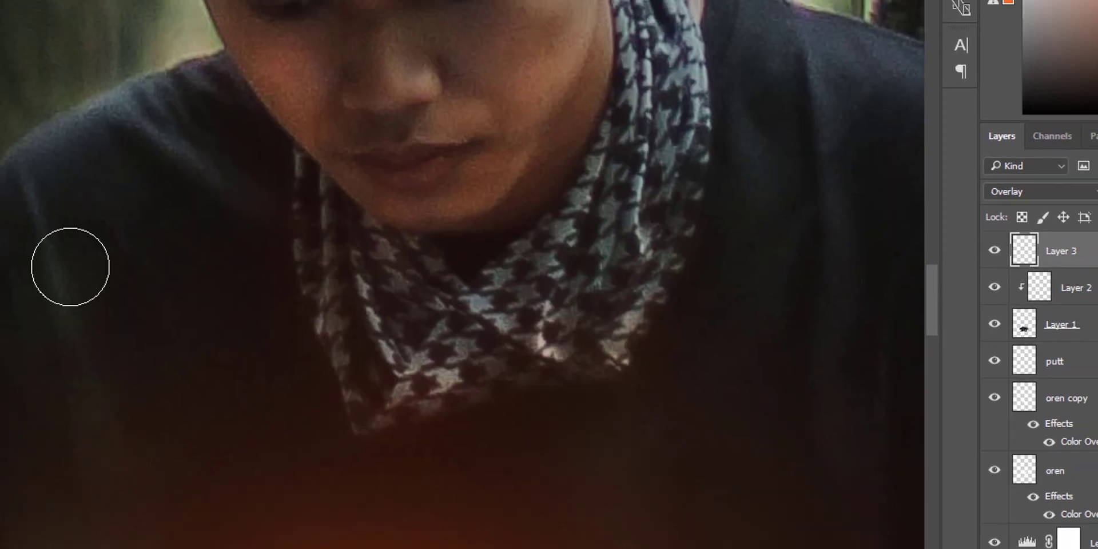
Paint orange light over the T-shirt around the glow with an 80 px brush at 17% opacity.
{"action": "scroll", "coordinate": [457, 286], "scroll_direction": "down", "scroll_amount": 5}
{"action": "right_click", "coordinate": [466, 361]}
{"action": "left_click_drag", "start_coordinate": [564, 396], "coordinate": [574, 397]}
{"action": "left_click", "coordinate": [428, 424]}
{"action": "left_click_drag", "start_coordinate": [231, 12], "coordinate": [237, 12]}
{"action": "left_click_drag", "start_coordinate": [339, 299], "coordinate": [627, 508]}
{"action": "left_click_drag", "start_coordinate": [744, 376], "coordinate": [722, 376]}
{"action": "left_click", "coordinate": [603, 399]}
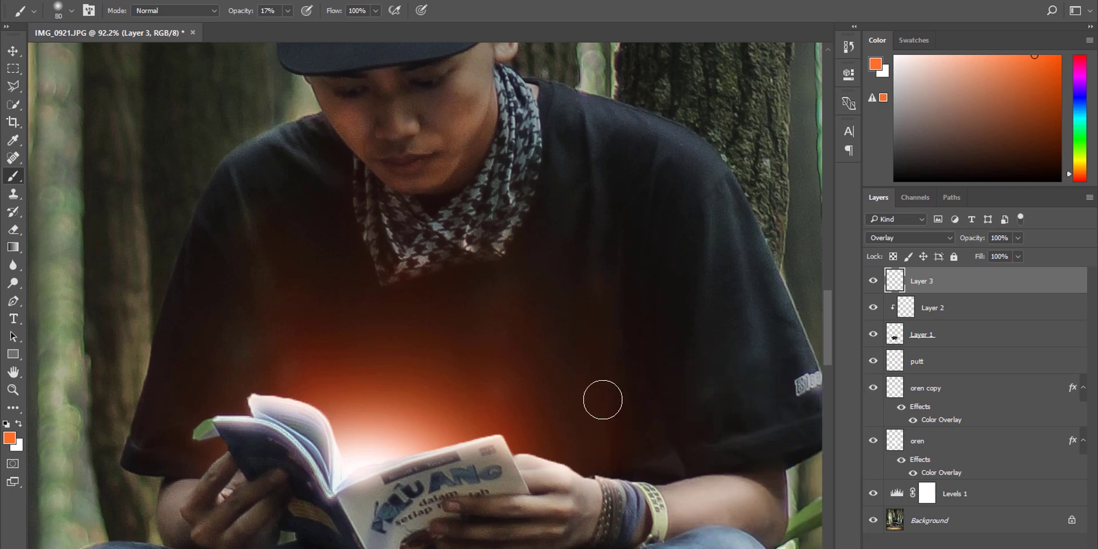
Reduce the brush to 69 px and tint the forearm beside the bracelets with orange light.
{"action": "scroll", "coordinate": [596, 117], "scroll_direction": "down", "scroll_amount": 3}
{"action": "scroll", "coordinate": [633, 421], "scroll_direction": "up", "scroll_amount": 5}
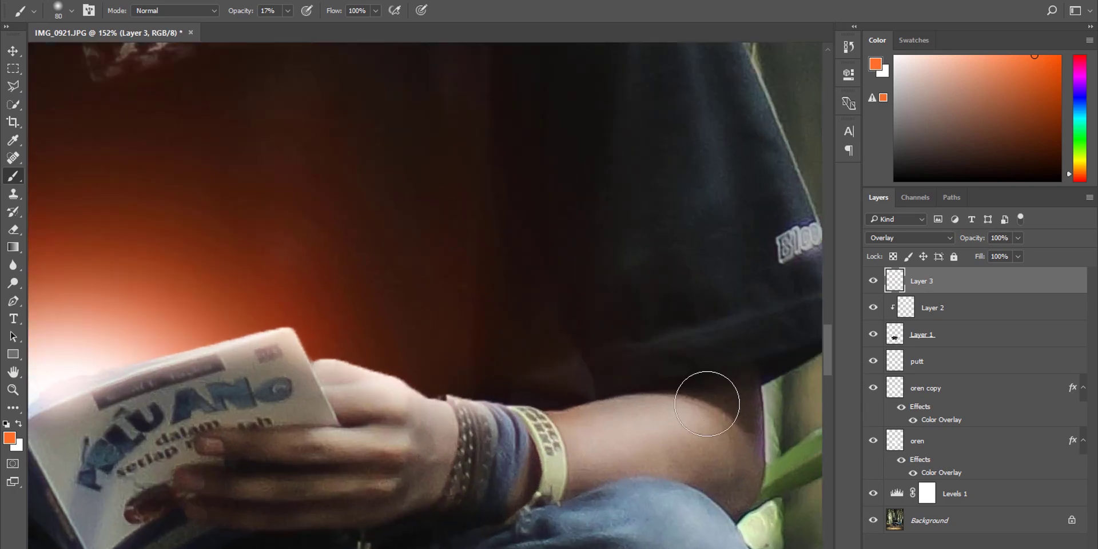
{"action": "right_click", "coordinate": [715, 364]}
{"action": "left_click_drag", "start_coordinate": [798, 399], "coordinate": [792, 399]}
{"action": "key", "text": "Return"}
{"action": "scroll", "coordinate": [629, 400], "scroll_direction": "down", "scroll_amount": 3}
{"action": "scroll", "coordinate": [581, 437], "scroll_direction": "up", "scroll_amount": 3}
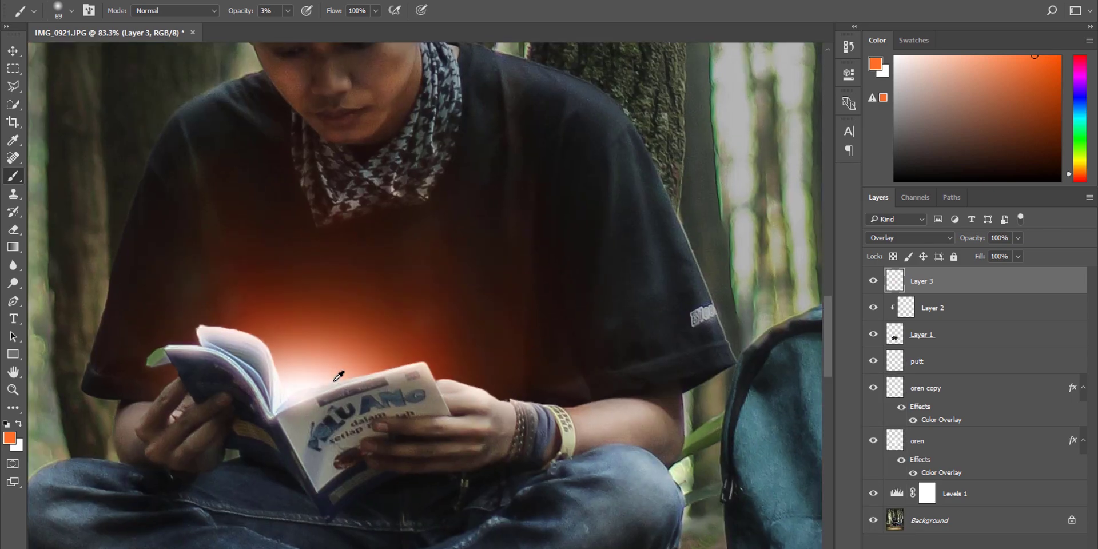
Lower the brush opacity to 3% and tint the hand holding the book, reducing the brush to 39 px.
{"action": "key", "text": "0"}
{"action": "key", "text": "3"}
{"action": "scroll", "coordinate": [726, 350], "scroll_direction": "down", "scroll_amount": 3}
{"action": "scroll", "coordinate": [588, 362], "scroll_direction": "up", "scroll_amount": 2}
{"action": "scroll", "coordinate": [589, 362], "scroll_direction": "down", "scroll_amount": 2}
{"action": "scroll", "coordinate": [598, 331], "scroll_direction": "up", "scroll_amount": 4}
{"action": "key", "text": "bracketleft"}
{"action": "key", "text": "bracketleft"}
{"action": "key", "text": "bracketleft"}
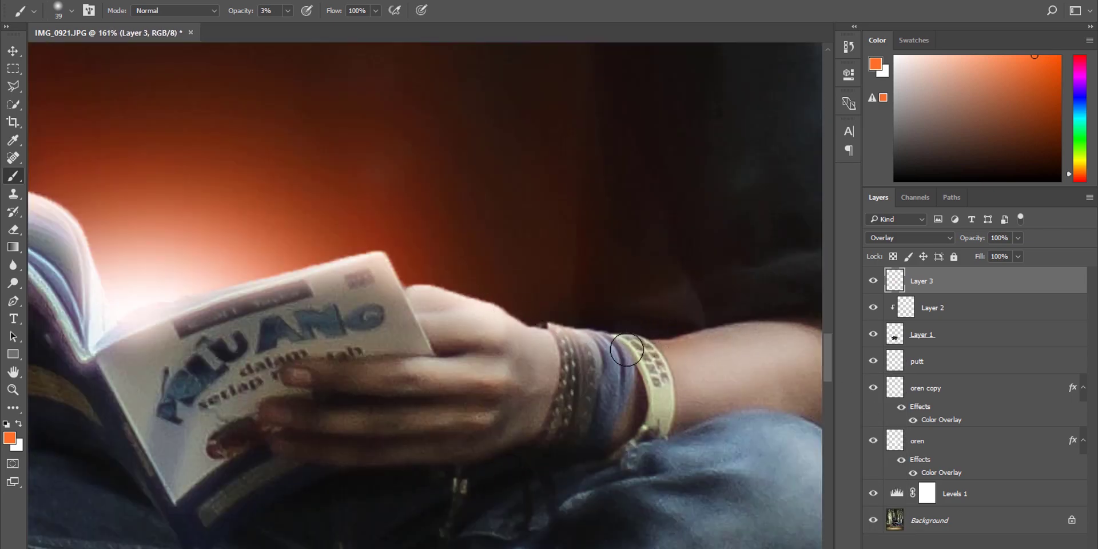
Toggle the visibility of Layer 2 and Layer 1 to compare the book's glow with and without them.
{"action": "key", "text": "o"}
{"action": "left_click", "coordinate": [905, 313]}
{"action": "left_click", "coordinate": [873, 308]}
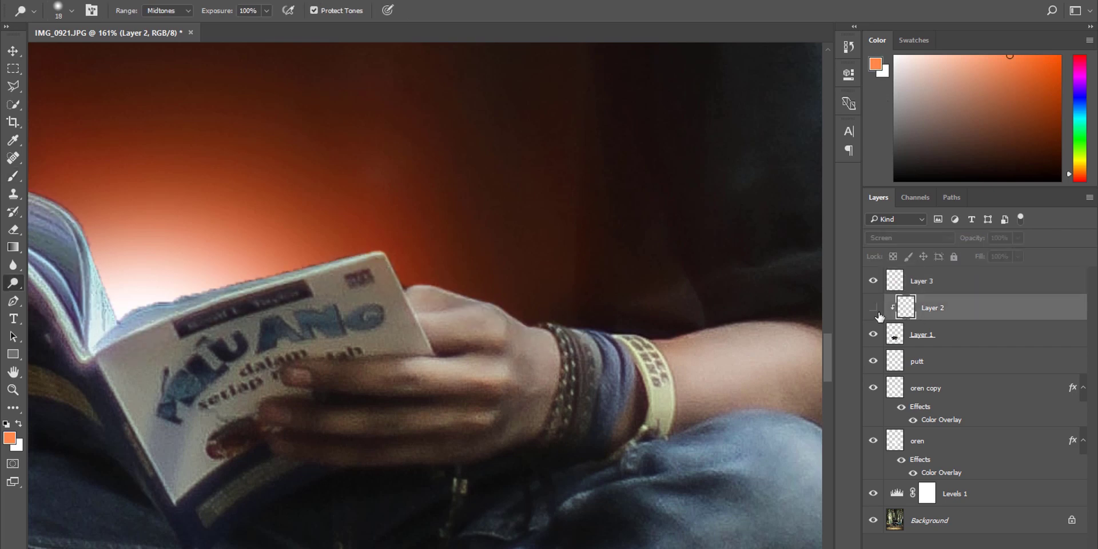
{"action": "left_click", "coordinate": [878, 313]}
{"action": "left_click", "coordinate": [878, 313]}
{"action": "left_click", "coordinate": [878, 314]}
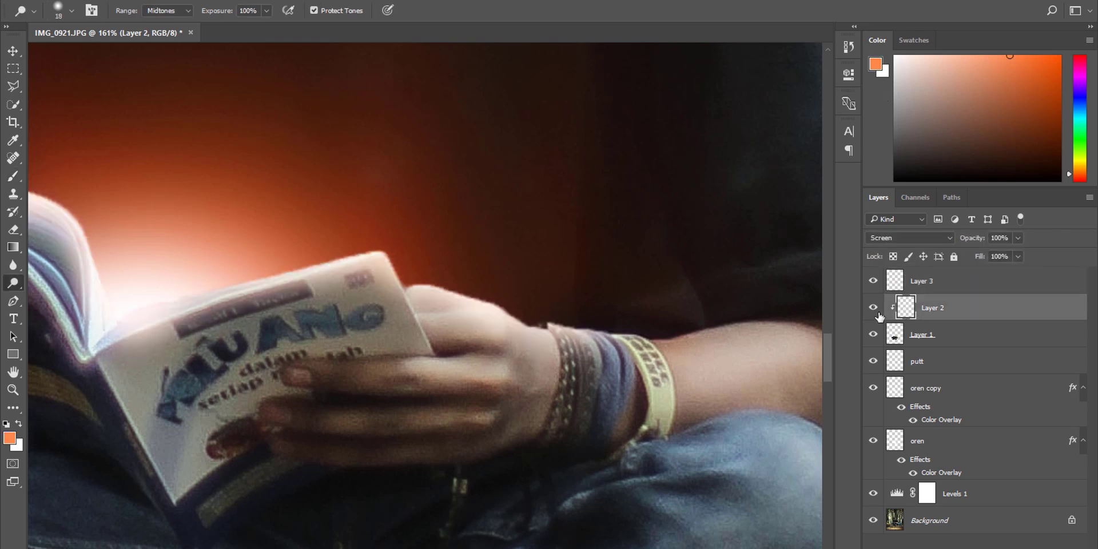
{"action": "left_click", "coordinate": [897, 342]}
{"action": "left_click", "coordinate": [873, 334]}
{"action": "left_click", "coordinate": [873, 334]}
Paint orange highlights on the hands on Layer 2 with a 39 px brush at 45% opacity.
{"action": "left_click", "coordinate": [914, 316]}
{"action": "left_click", "coordinate": [13, 180]}
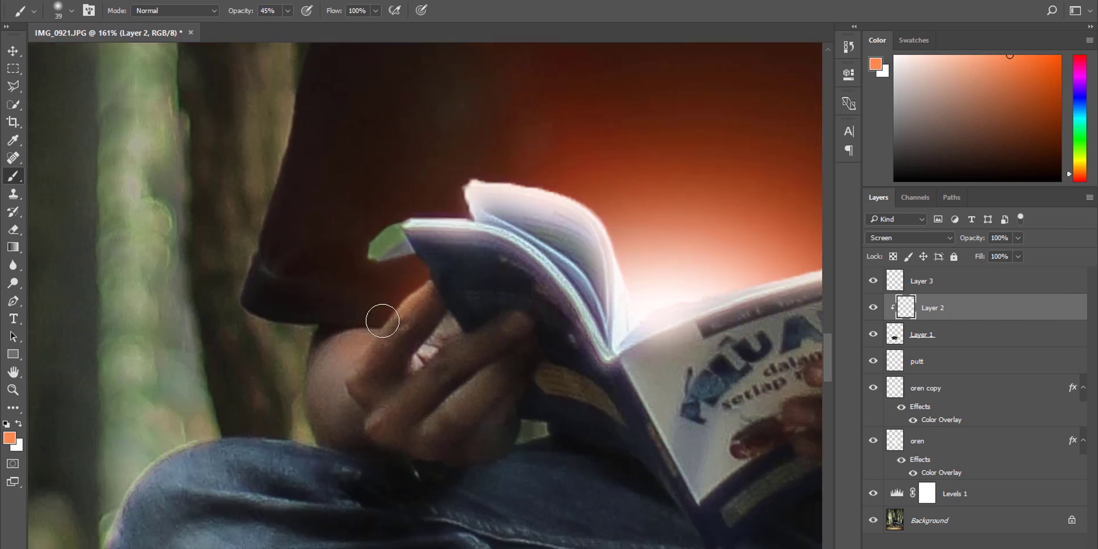
{"action": "key", "text": "ctrl+0"}
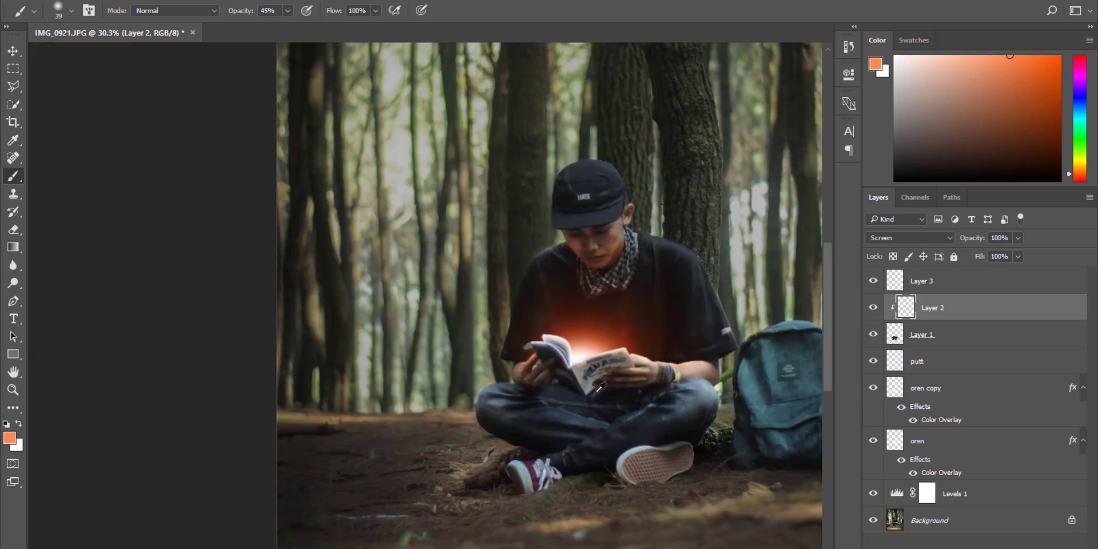
Add a new layer above Layer 3 and set the foreground colour to ffbb99.
{"action": "scroll", "coordinate": [600, 387], "scroll_direction": "up", "scroll_amount": 4}
{"action": "scroll", "coordinate": [545, 298], "scroll_direction": "down", "scroll_amount": 2}
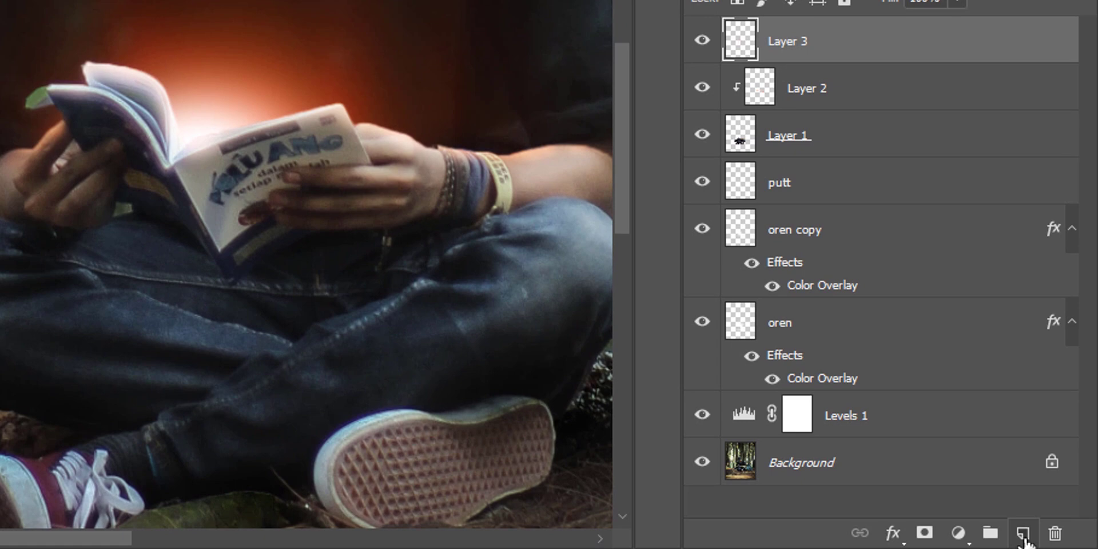
{"action": "left_click", "coordinate": [1056, 548]}
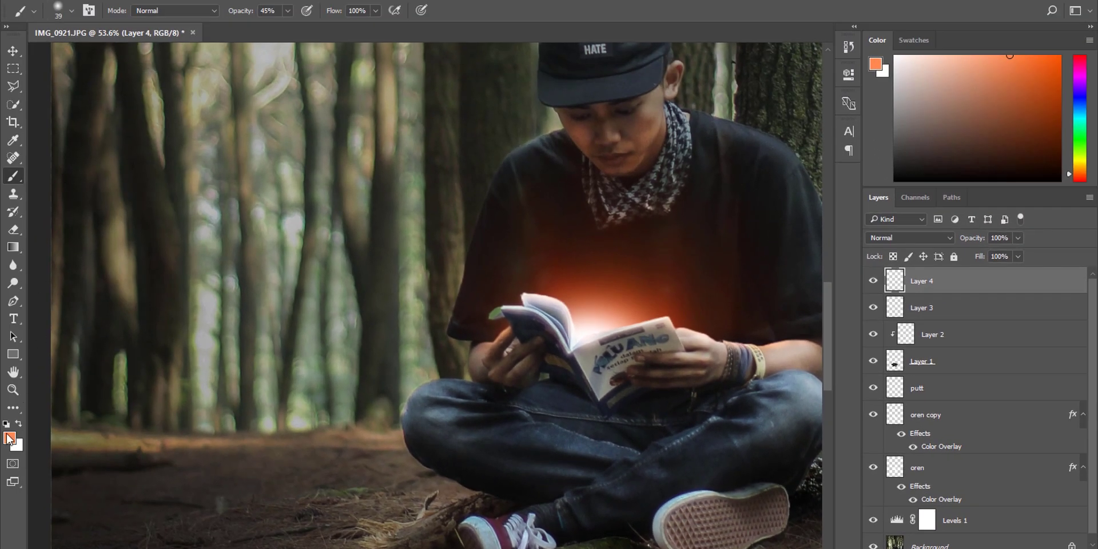
{"action": "left_click", "coordinate": [9, 440]}
{"action": "left_click_drag", "start_coordinate": [757, 209], "coordinate": [719, 170]}
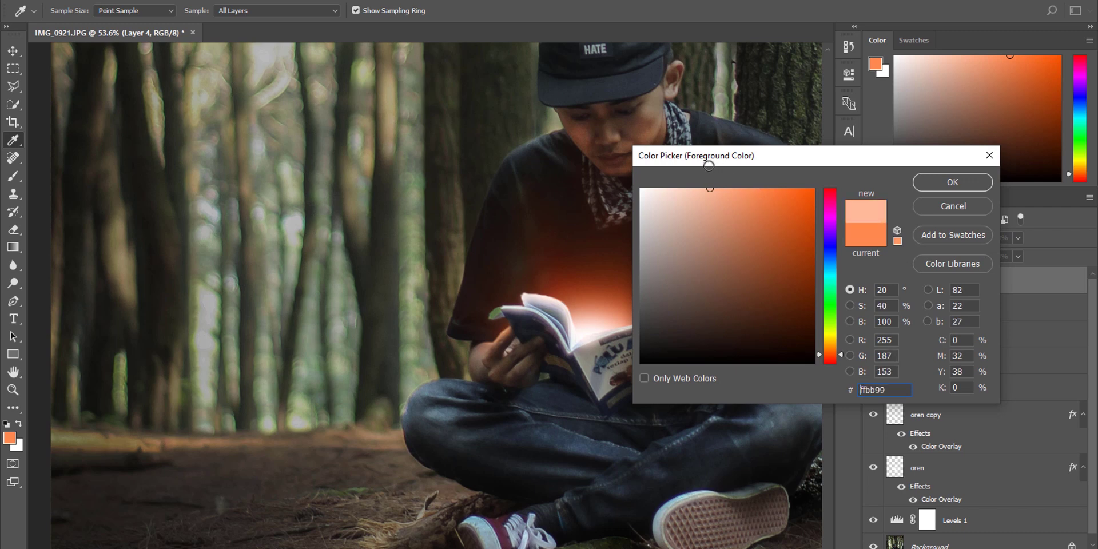
{"action": "left_click", "coordinate": [967, 181]}
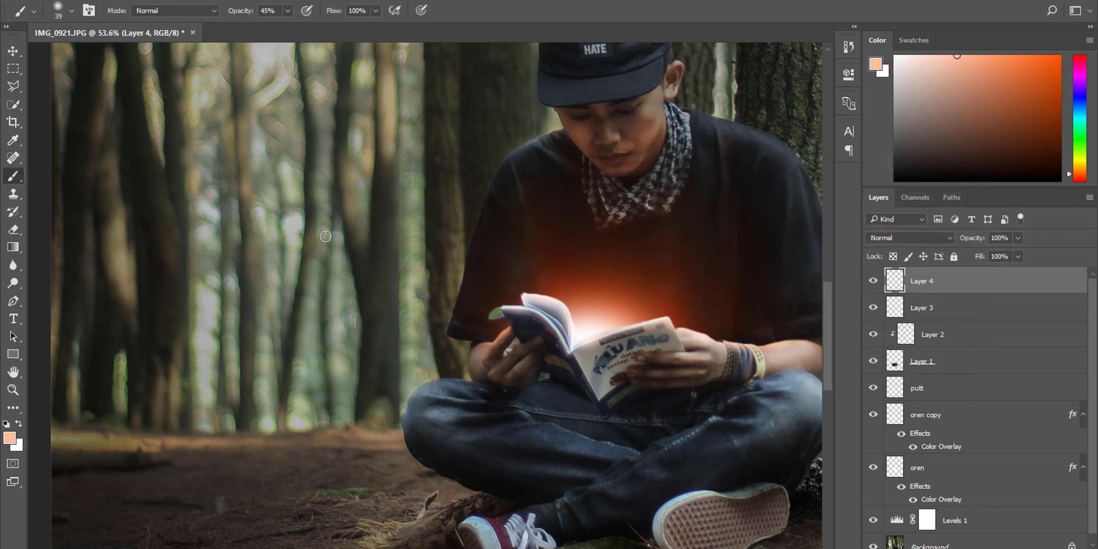
Enlarge the brush to 199 px at 100% opacity and paint one soft peach dot on the tree trunk beside the man.
{"action": "right_click", "coordinate": [544, 277]}
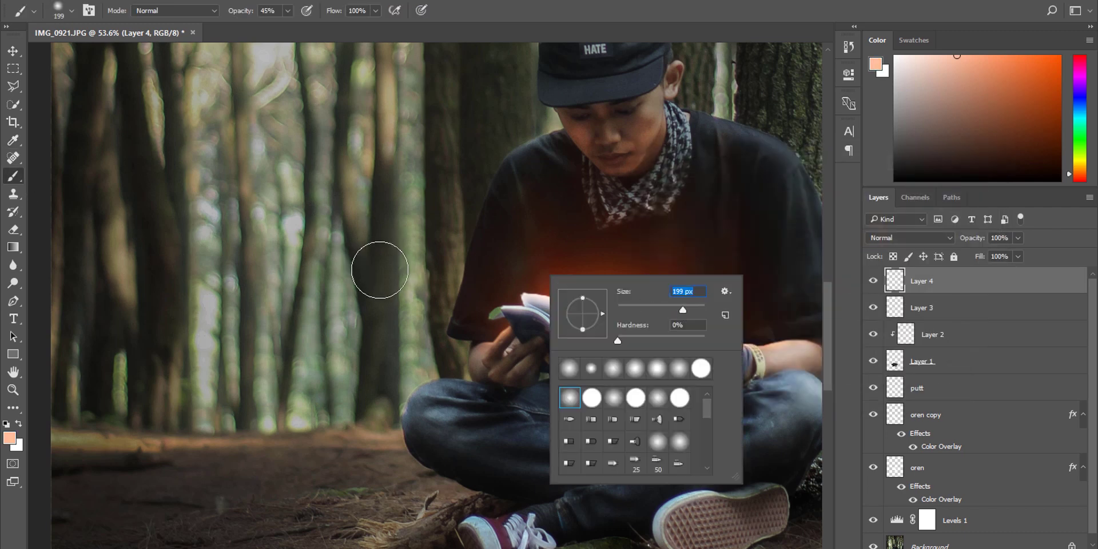
{"action": "left_click", "coordinate": [379, 263]}
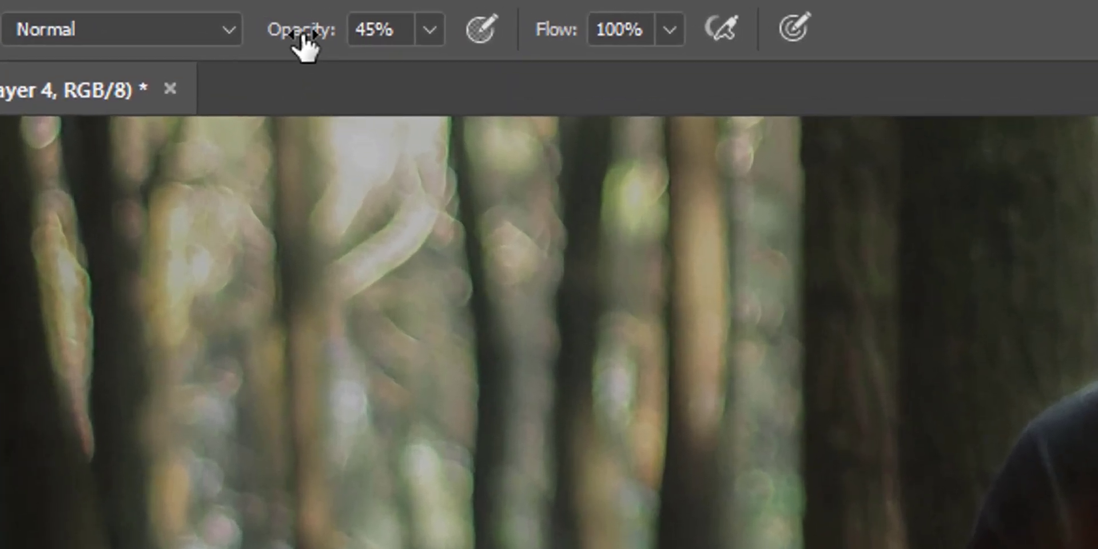
{"action": "left_click_drag", "start_coordinate": [275, 22], "coordinate": [309, 22]}
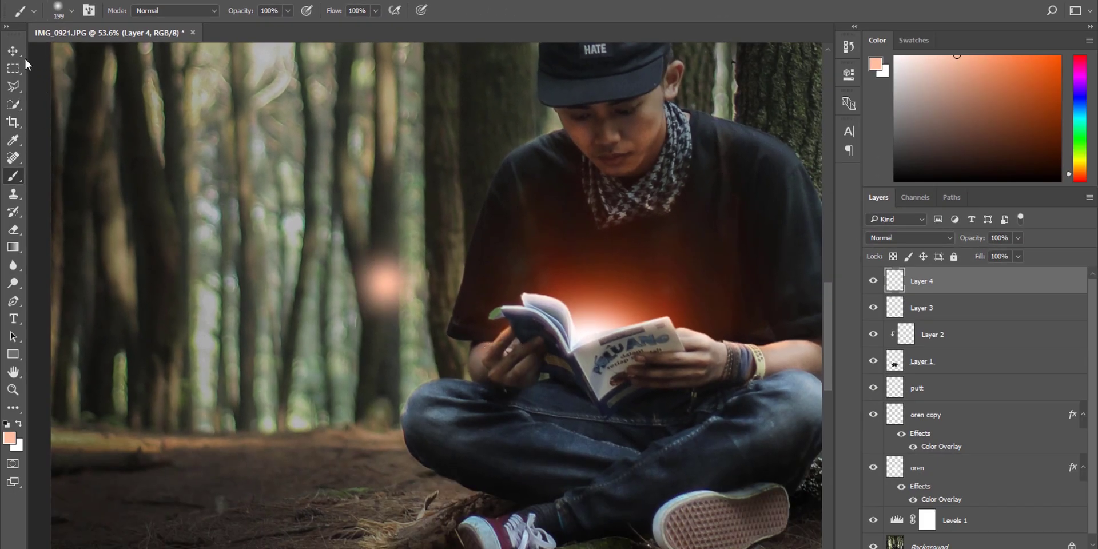
Enlarge the peach glow on Layer 4 with Free Transform and position it over the open book.
{"action": "left_click", "coordinate": [14, 52]}
{"action": "key", "text": "ctrl"}
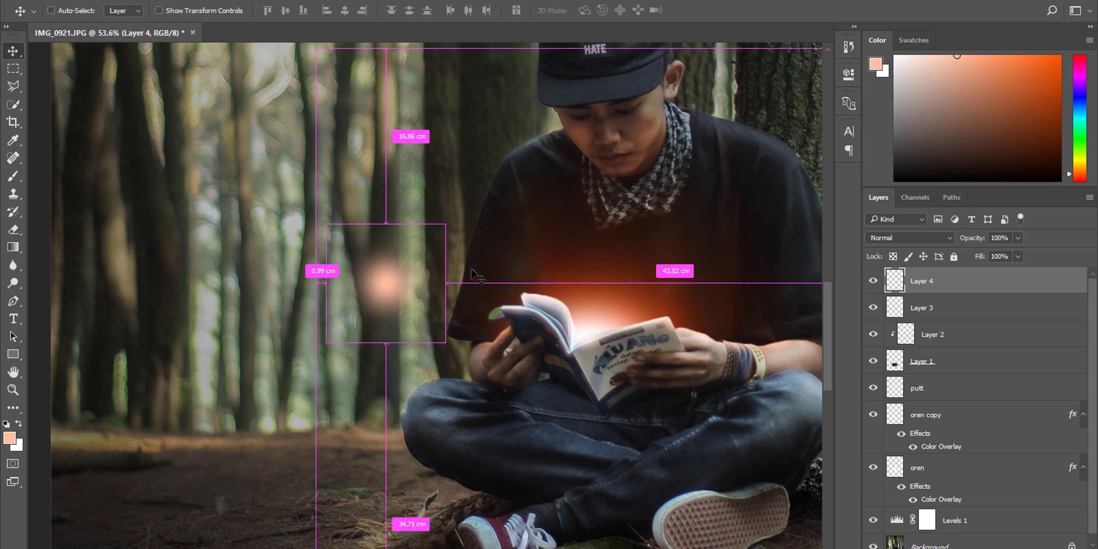
{"action": "key", "text": "ctrl+t"}
{"action": "left_click_drag", "start_coordinate": [447, 342], "coordinate": [707, 517]}
{"action": "left_click_drag", "start_coordinate": [576, 483], "coordinate": [623, 435]}
{"action": "key", "text": "Return"}
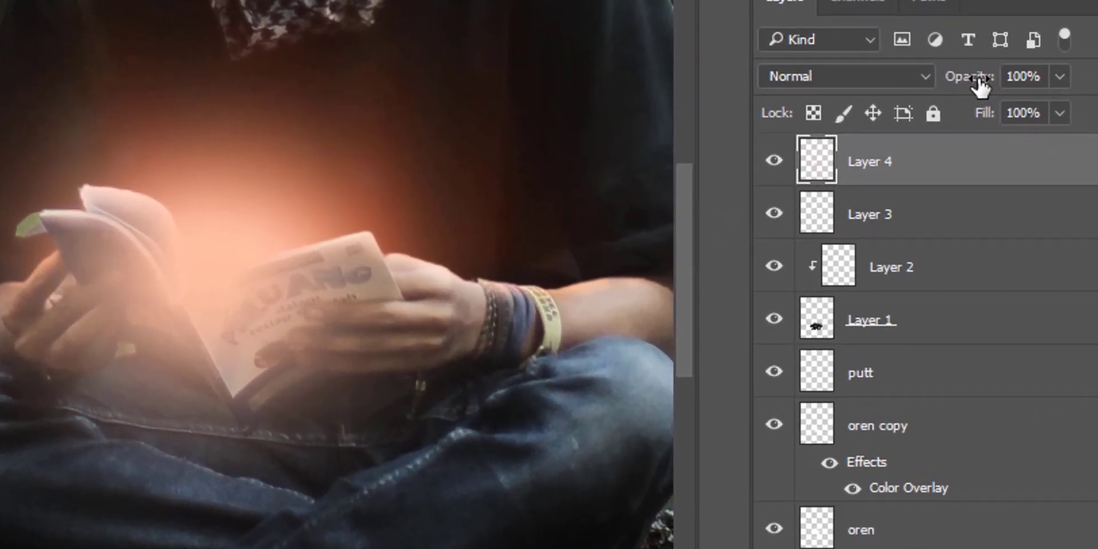
{"action": "left_click_drag", "start_coordinate": [976, 238], "coordinate": [952, 238]}
{"action": "left_click_drag", "start_coordinate": [929, 82], "coordinate": [432, 216]}
{"action": "key", "text": "ctrl+z"}
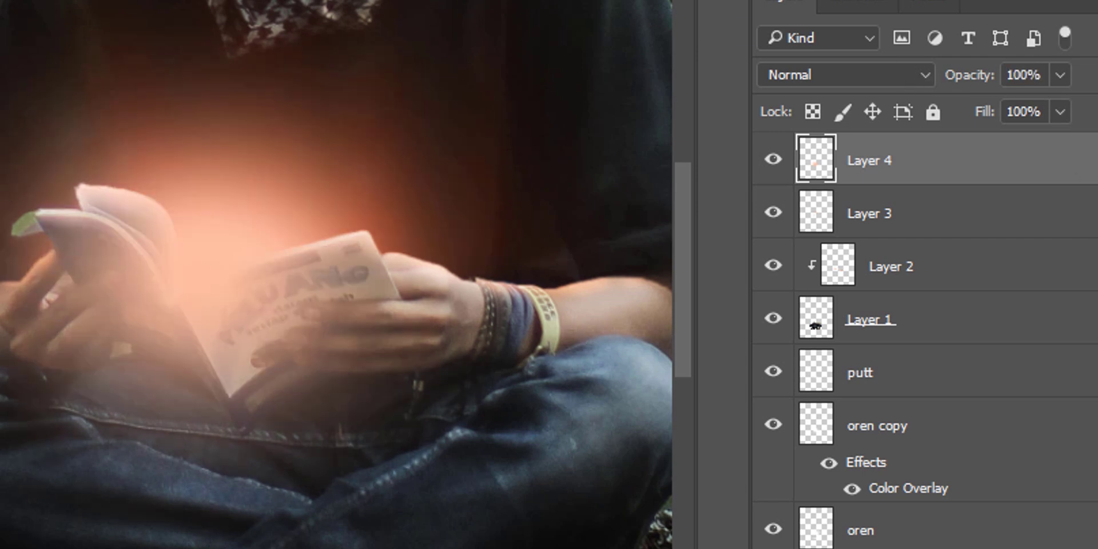
{"action": "left_click_drag", "start_coordinate": [945, 173], "coordinate": [931, 199]}
Toggle Layer 1's visibility to check which parts of the book and hands it covers.
{"action": "left_click", "coordinate": [772, 320]}
{"action": "left_click", "coordinate": [771, 319]}
{"action": "left_click", "coordinate": [771, 320]}
{"action": "left_click", "coordinate": [771, 320]}
{"action": "left_click", "coordinate": [896, 280]}
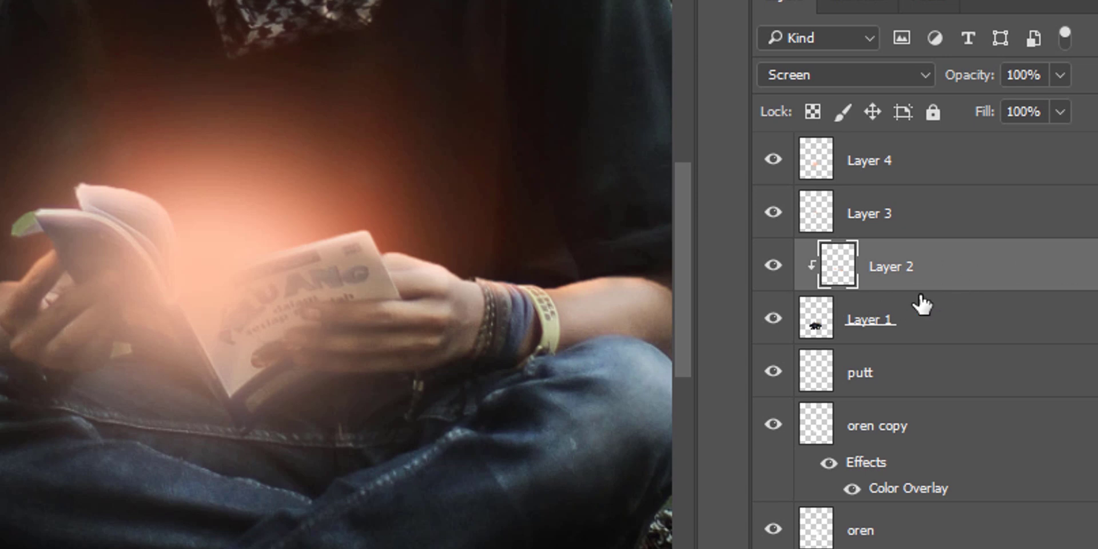
Move Layer 4 directly beneath Layer 3 and rename it putih.
{"action": "left_click_drag", "start_coordinate": [891, 163], "coordinate": [892, 237]}
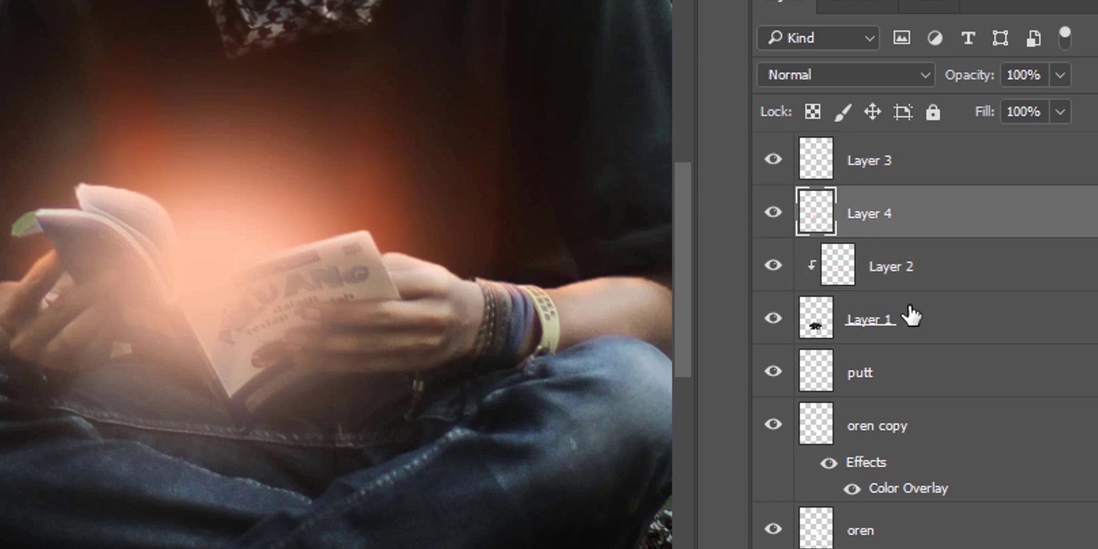
{"action": "right_click", "coordinate": [873, 229]}
{"action": "left_click", "coordinate": [872, 219]}
{"action": "double_click", "coordinate": [876, 215]}
{"action": "type", "text": "putih"}
{"action": "left_click", "coordinate": [996, 312]}
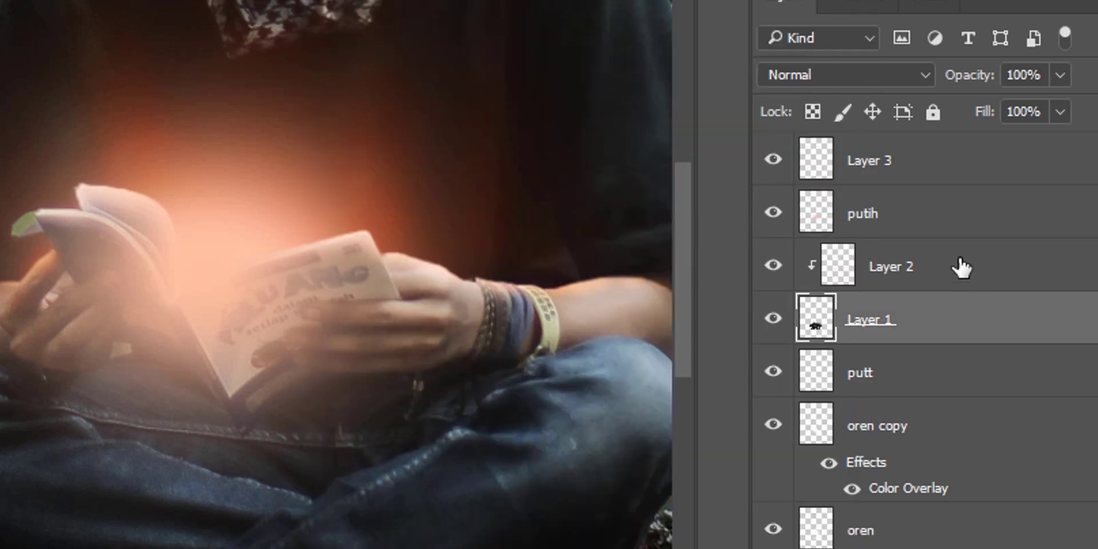
Try the putih layer above Layer 3, compare its effect, and return it beneath Layer 3.
{"action": "left_click_drag", "start_coordinate": [909, 233], "coordinate": [930, 149]}
{"action": "left_click", "coordinate": [775, 161]}
{"action": "left_click", "coordinate": [775, 162]}
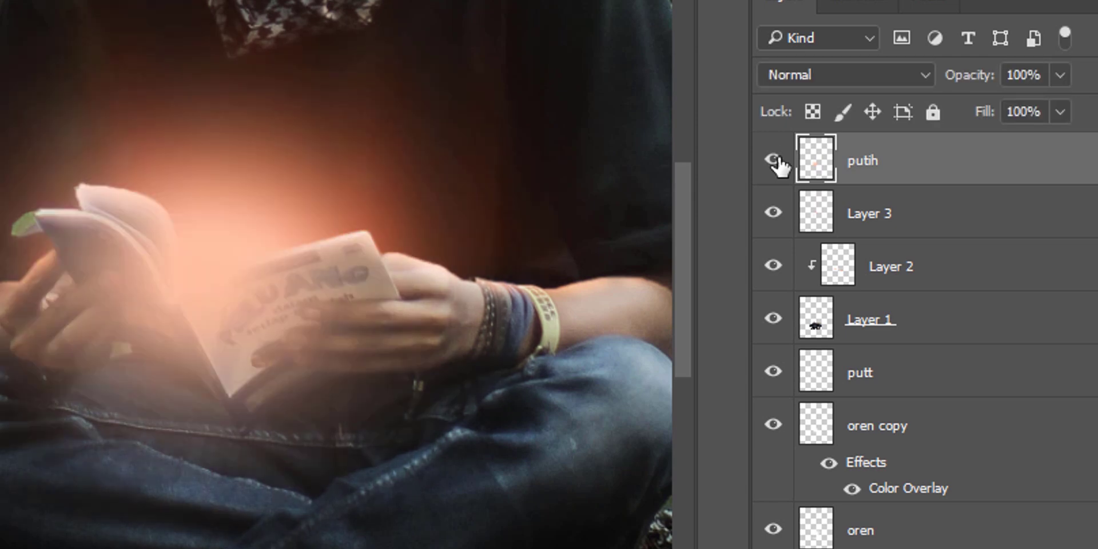
{"action": "left_click_drag", "start_coordinate": [905, 170], "coordinate": [913, 235]}
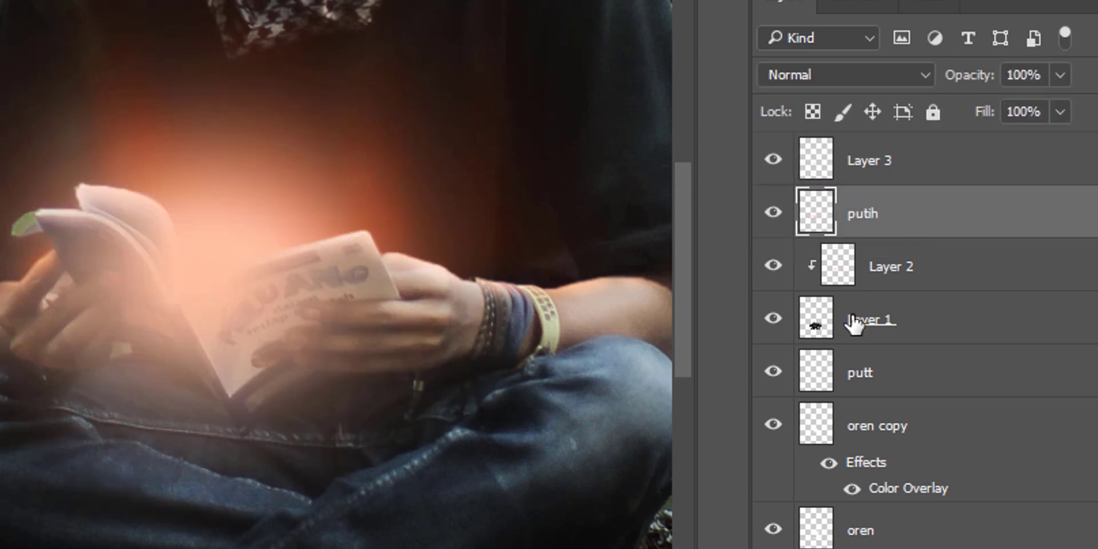
Clip the putih layer to Layer 1 with a clipping mask so its glow affects only the book and hands.
{"action": "left_click", "coordinate": [838, 274]}
{"action": "left_click", "coordinate": [944, 182]}
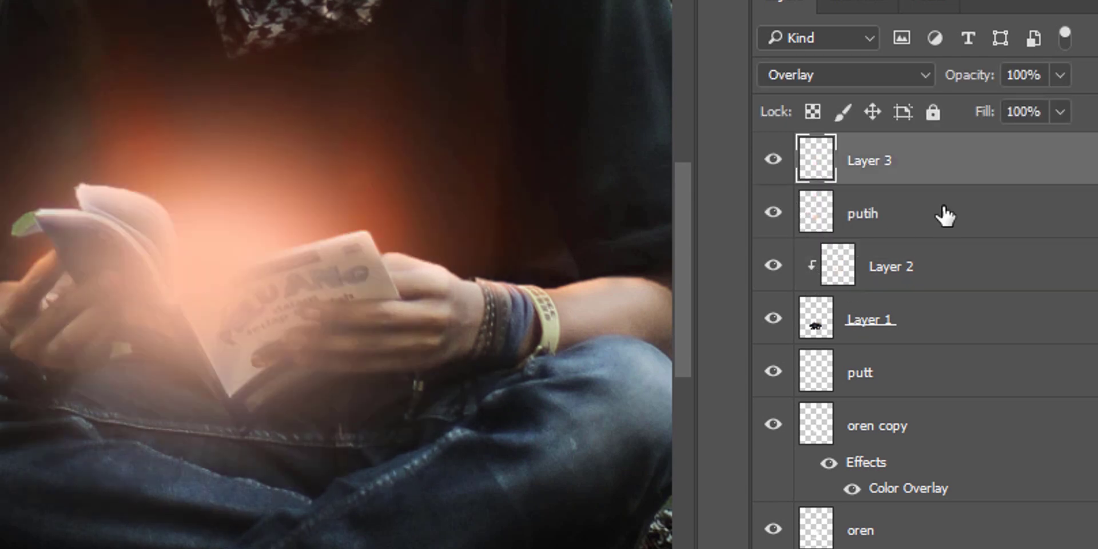
{"action": "left_click", "coordinate": [972, 220]}
{"action": "right_click", "coordinate": [998, 226]}
{"action": "left_click", "coordinate": [630, 204]}
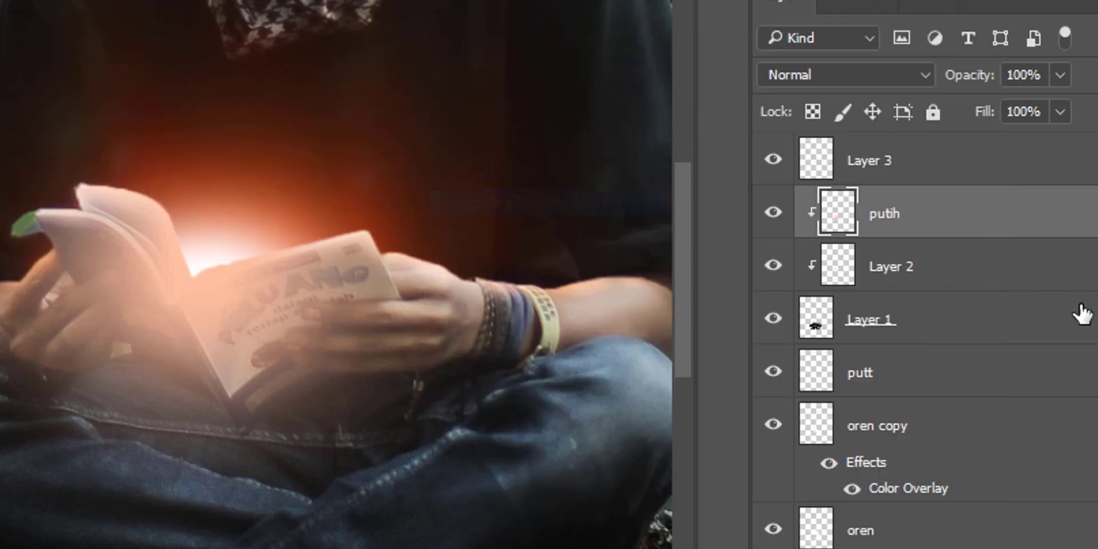
Toggle the clipped putih layer's visibility to compare the book with and without the peach glow.
{"action": "left_click", "coordinate": [802, 327]}
{"action": "left_click", "coordinate": [773, 215]}
{"action": "left_click", "coordinate": [773, 214]}
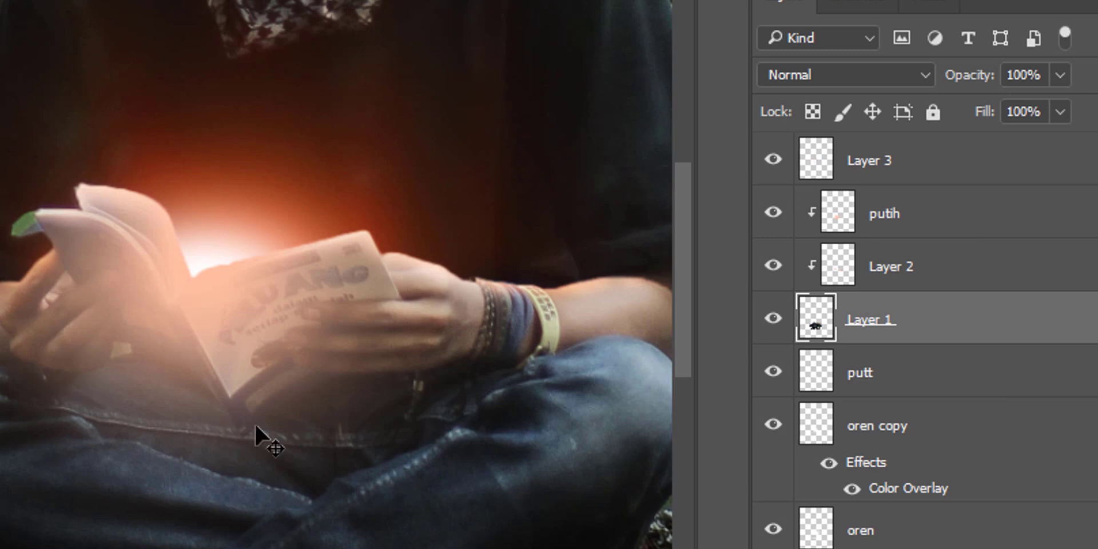
{"action": "left_click", "coordinate": [840, 221]}
{"action": "left_click", "coordinate": [773, 212]}
{"action": "left_click", "coordinate": [773, 213]}
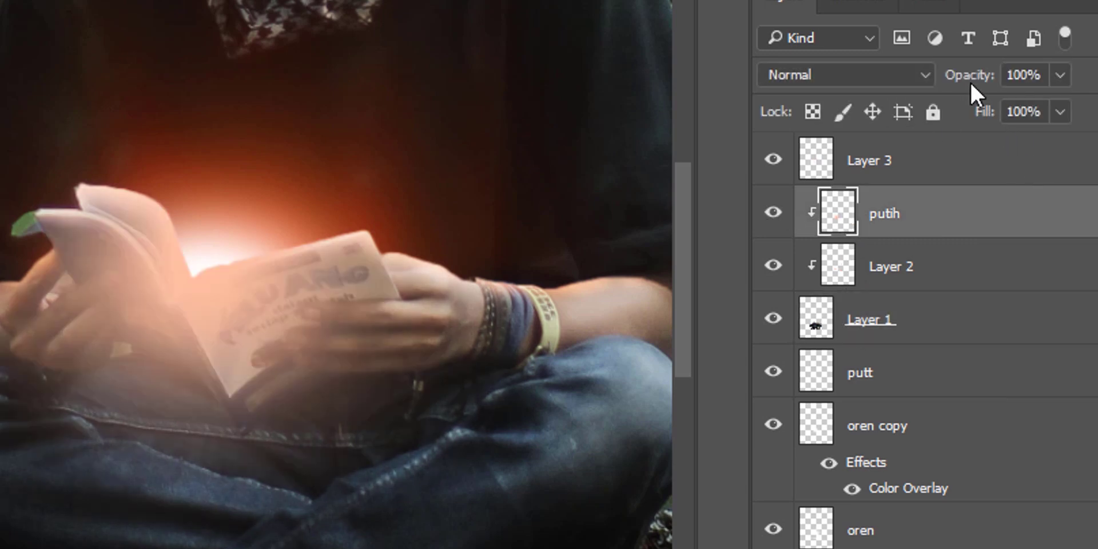
Set the putih layer's blend mode to Overlay and its opacity to 54%.
{"action": "left_click_drag", "start_coordinate": [969, 81], "coordinate": [926, 78]}
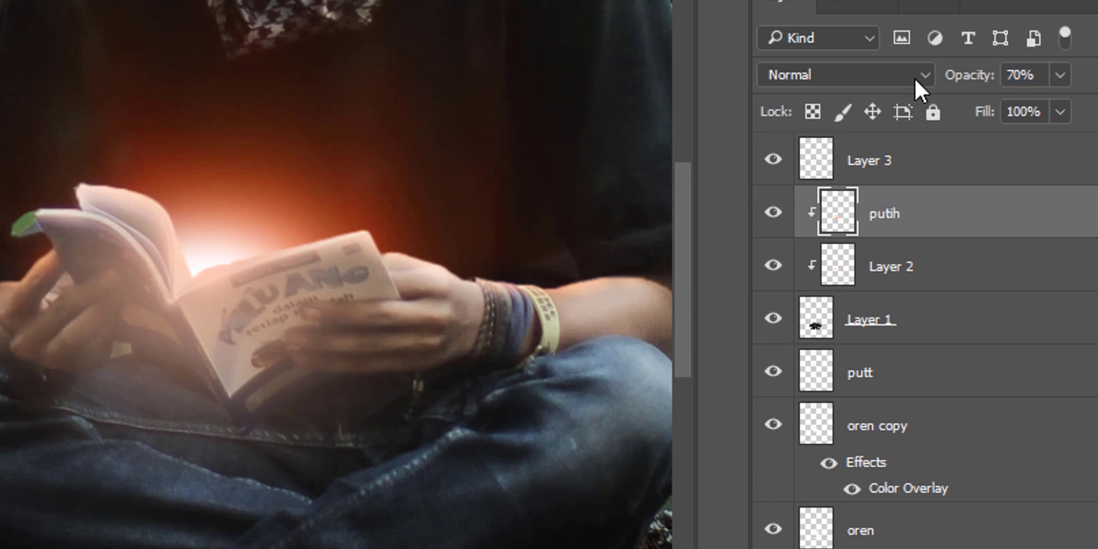
{"action": "left_click", "coordinate": [915, 77]}
{"action": "left_click", "coordinate": [833, 262]}
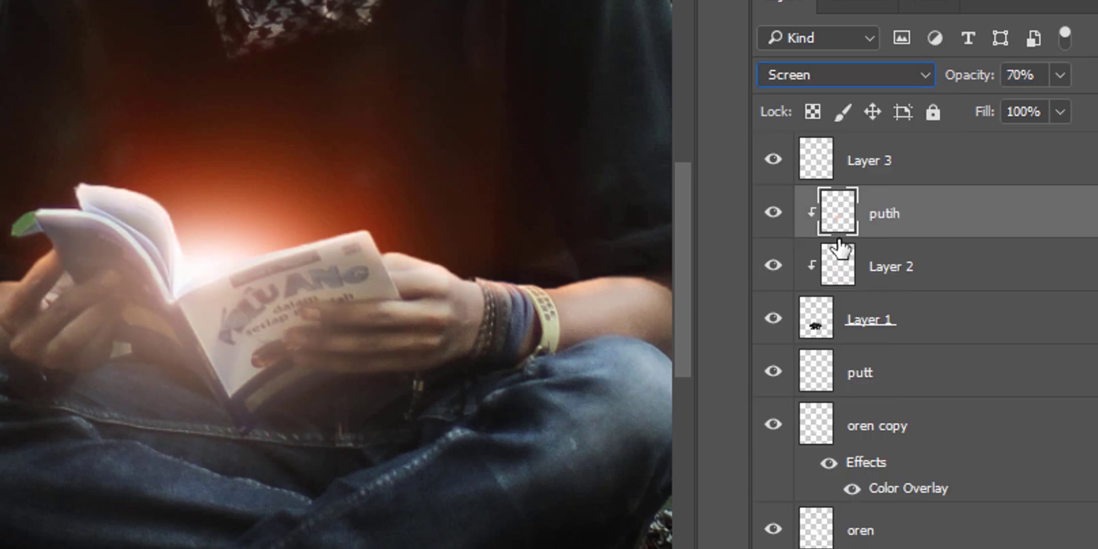
{"action": "scroll", "coordinate": [849, 84], "scroll_direction": "down", "scroll_amount": 1}
{"action": "scroll", "coordinate": [850, 84], "scroll_direction": "down", "scroll_amount": 3}
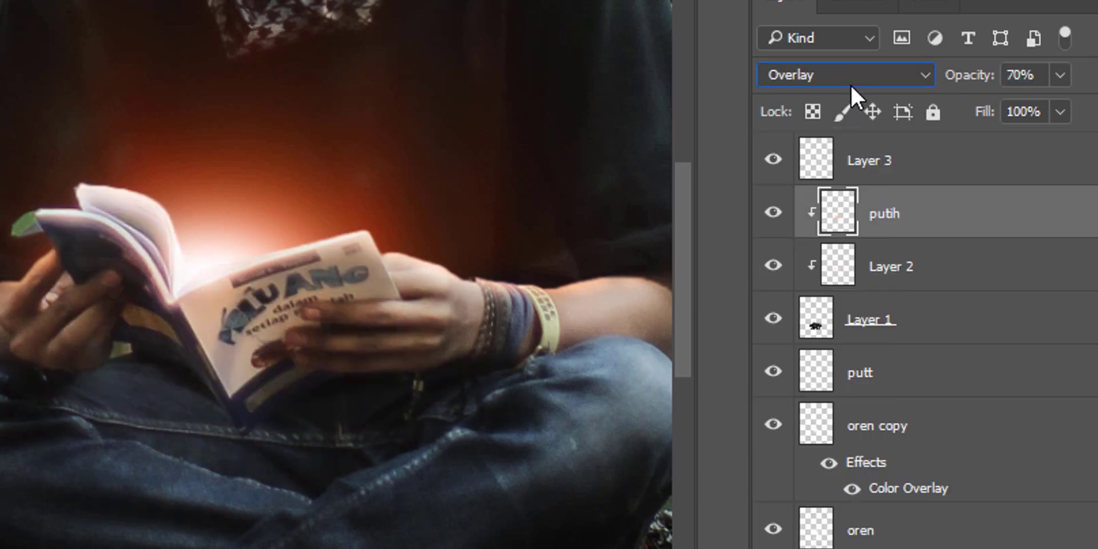
{"action": "left_click_drag", "start_coordinate": [964, 86], "coordinate": [1065, 120]}
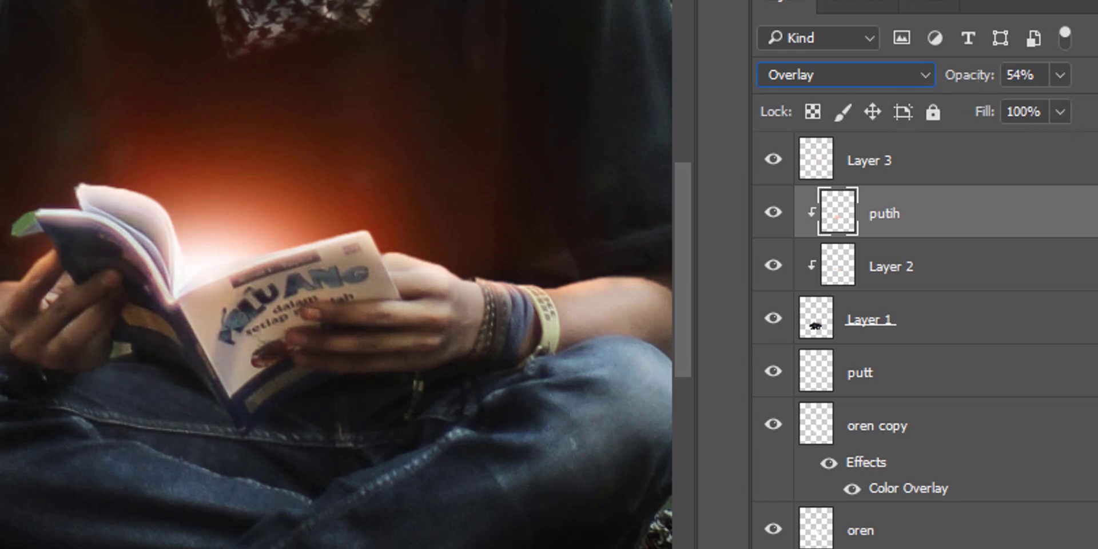
Examine the book's glow in the whole portrait and up close.
{"action": "left_click", "coordinate": [277, 201]}
{"action": "scroll", "coordinate": [277, 201], "scroll_direction": "down", "scroll_amount": 10}
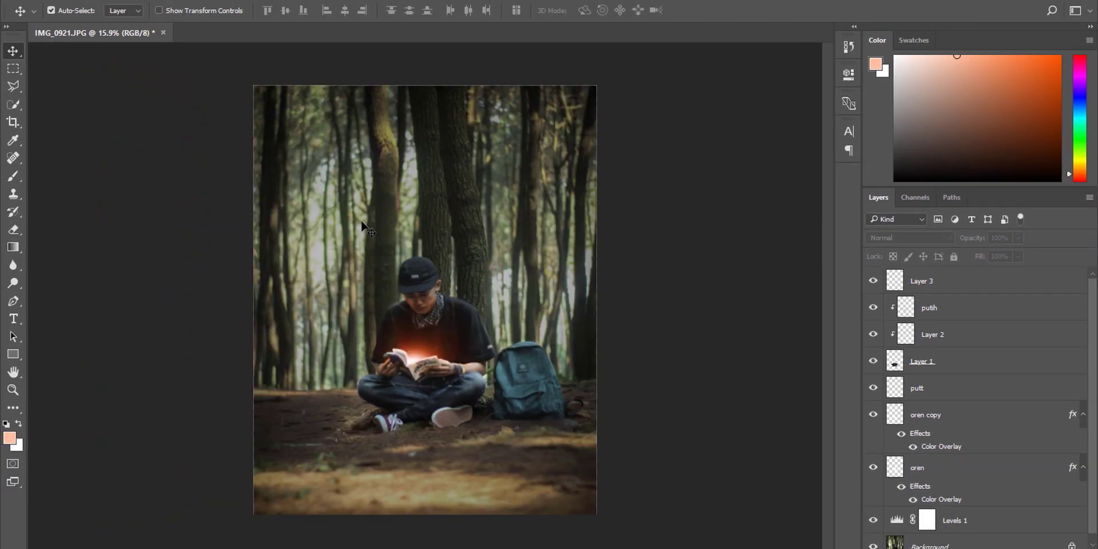
{"action": "scroll", "coordinate": [396, 262], "scroll_direction": "up", "scroll_amount": 4}
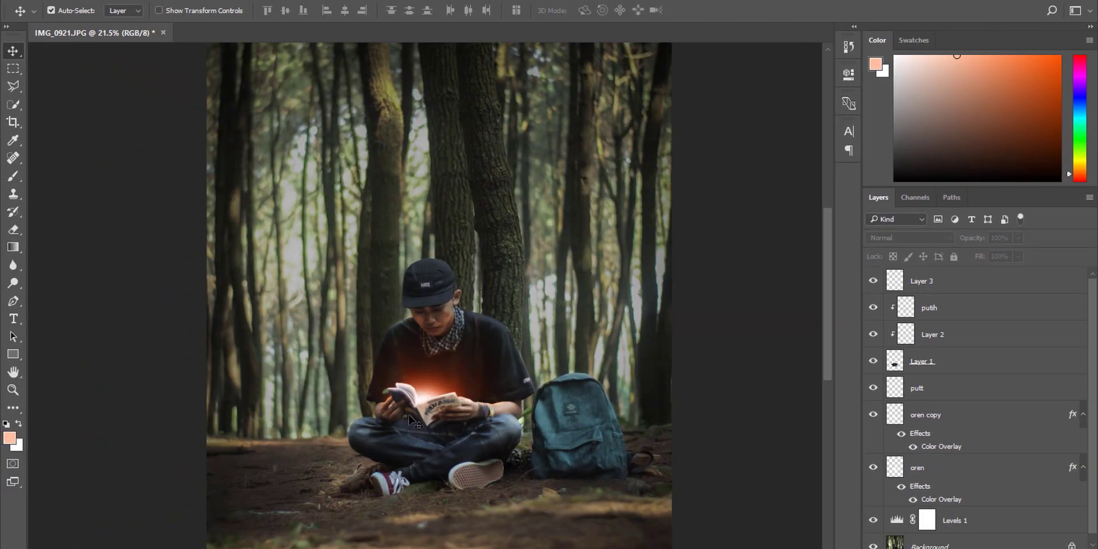
{"action": "scroll", "coordinate": [413, 421], "scroll_direction": "up", "scroll_amount": 5}
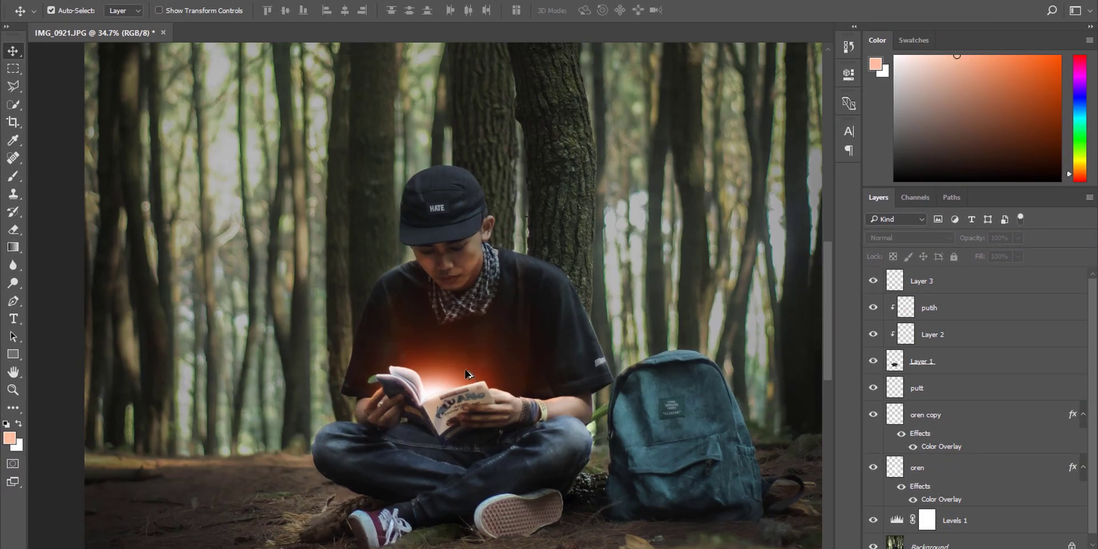
{"action": "scroll", "coordinate": [466, 375], "scroll_direction": "down", "scroll_amount": 10}
{"action": "scroll", "coordinate": [468, 377], "scroll_direction": "up", "scroll_amount": 4}
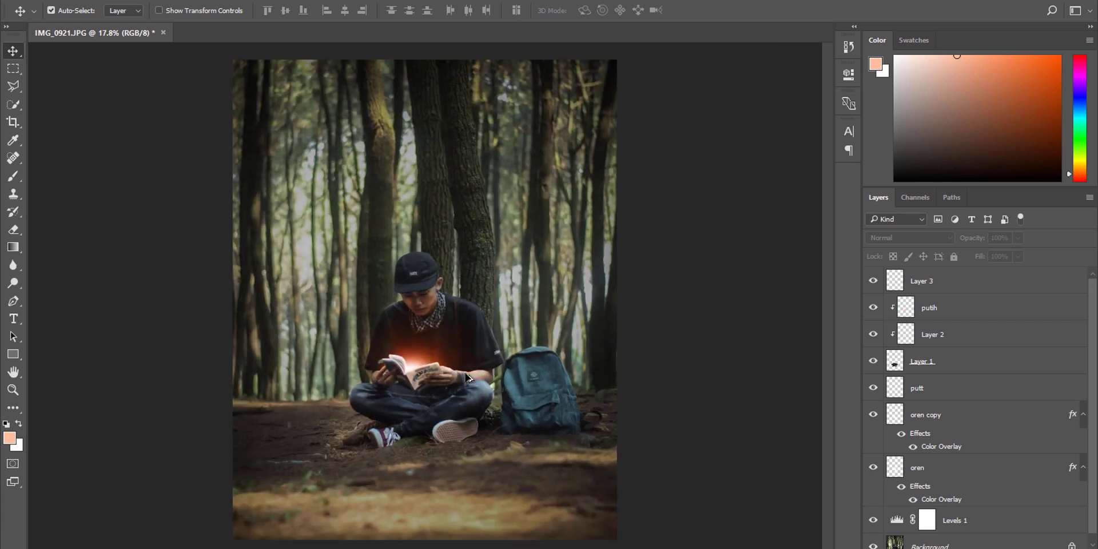
Unlock the Background layer and put all the layers into one group.
{"action": "left_click", "coordinate": [1003, 282]}
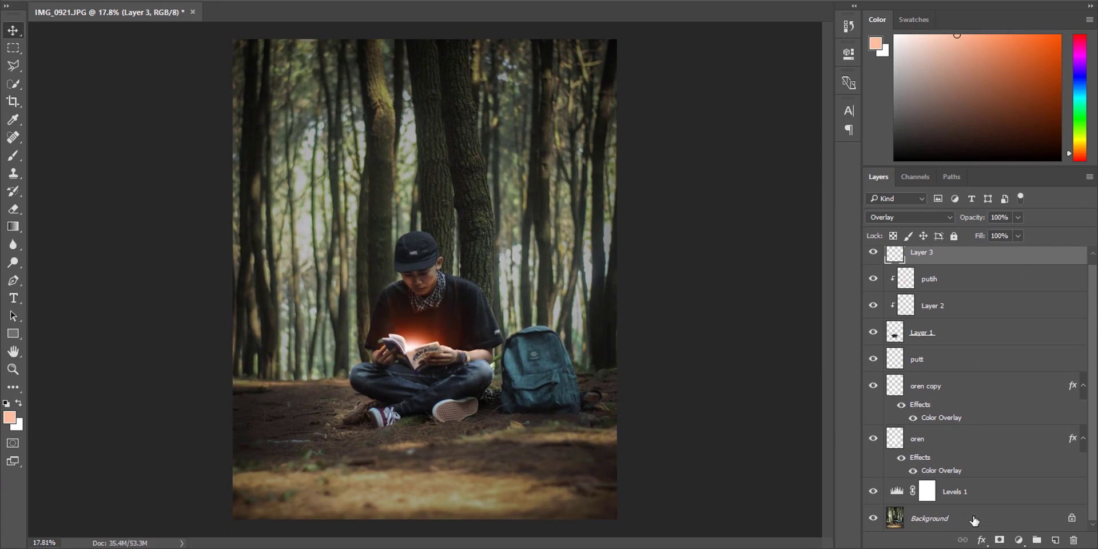
{"action": "left_click", "coordinate": [974, 521], "text": "shift"}
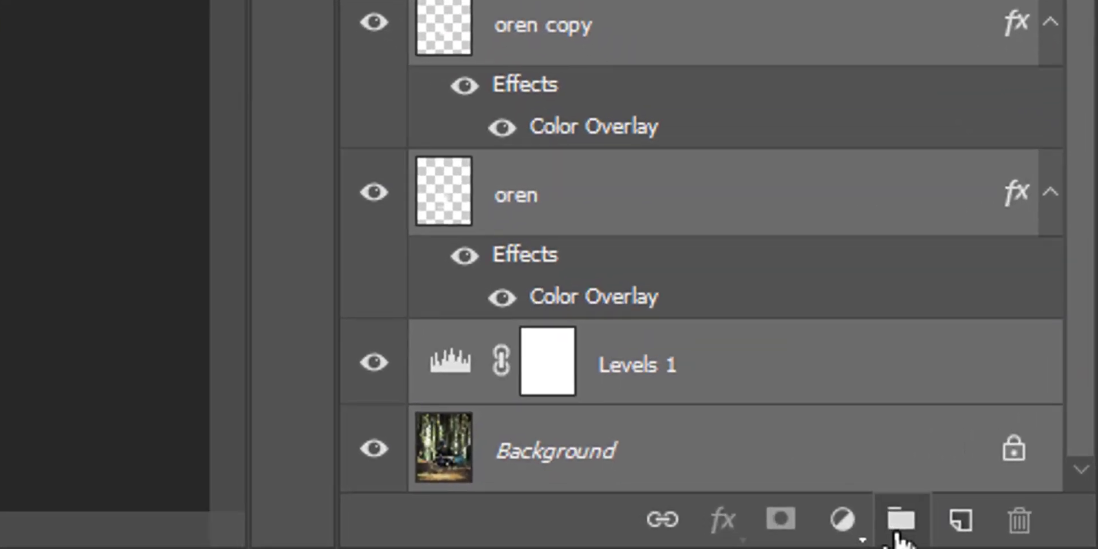
{"action": "left_click", "coordinate": [868, 453]}
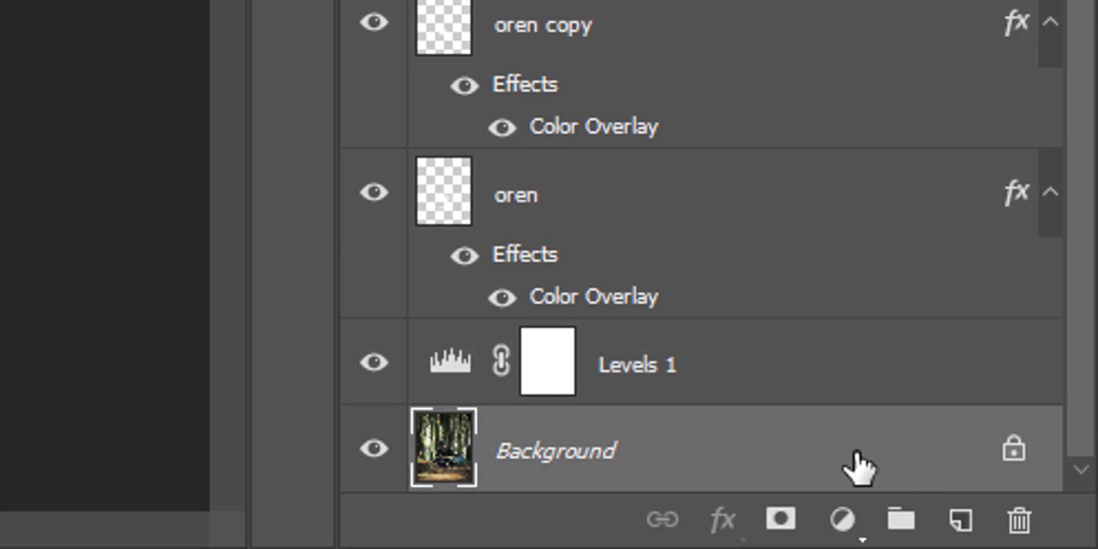
{"action": "left_click", "coordinate": [1014, 466]}
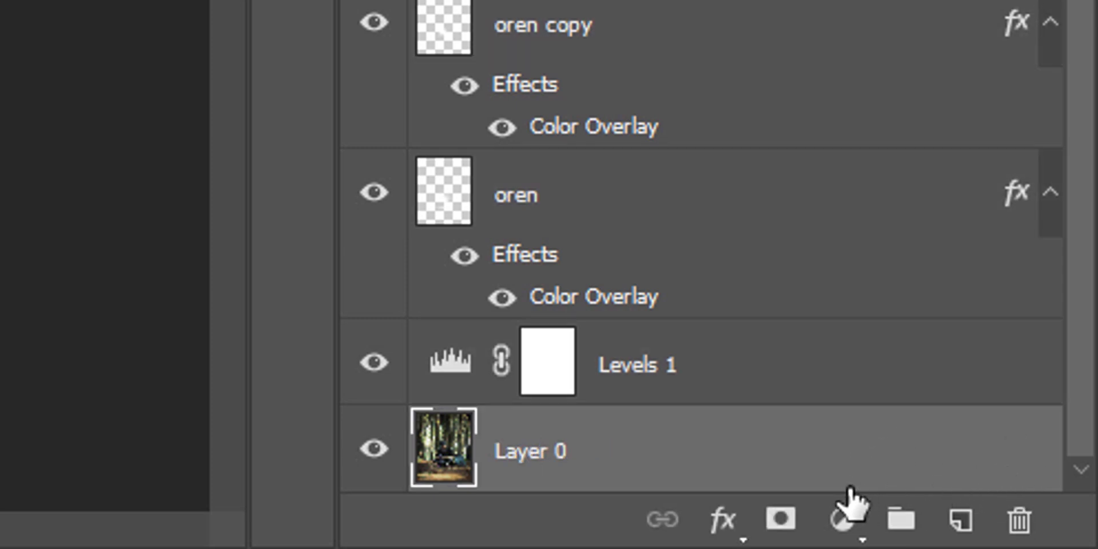
{"action": "scroll", "coordinate": [809, 385], "scroll_direction": "up", "scroll_amount": 5}
{"action": "scroll", "coordinate": [637, 110], "scroll_direction": "up", "scroll_amount": 3}
{"action": "left_click_drag", "start_coordinate": [637, 110], "coordinate": [904, 520]}
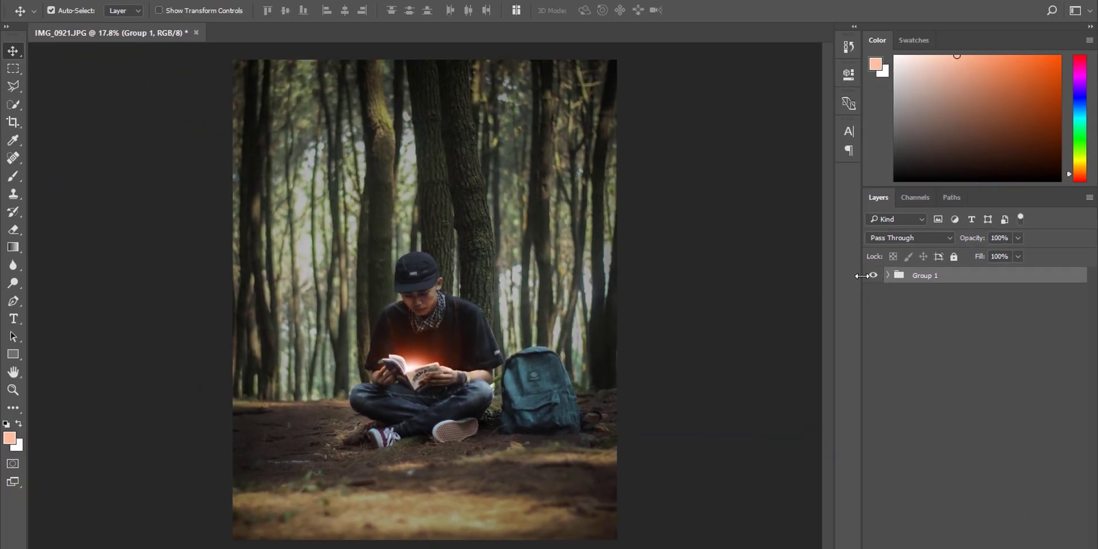
Duplicate Group 1 and merge the duplicate into a single layer.
{"action": "left_click", "coordinate": [744, 86]}
{"action": "left_click", "coordinate": [744, 86]}
{"action": "left_click", "coordinate": [887, 276]}
{"action": "left_click", "coordinate": [888, 276]}
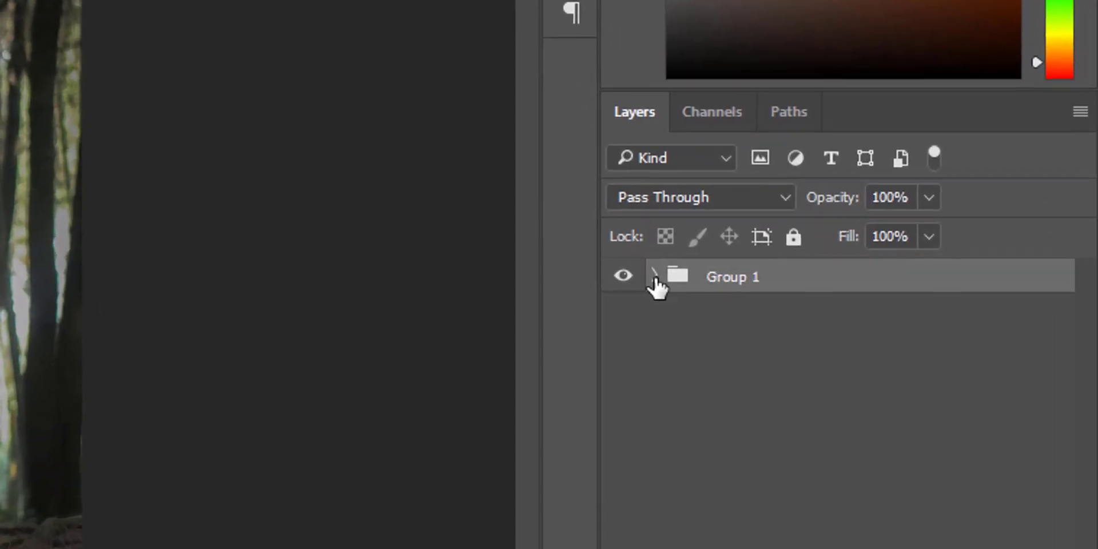
{"action": "key", "text": "ctrl+j"}
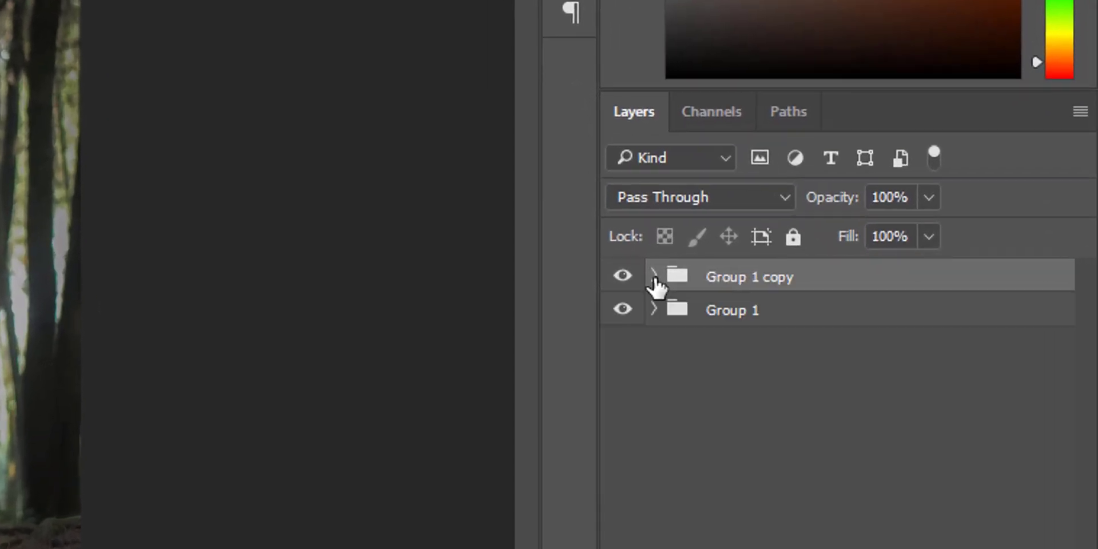
{"action": "right_click", "coordinate": [715, 279]}
{"action": "left_click", "coordinate": [904, 315]}
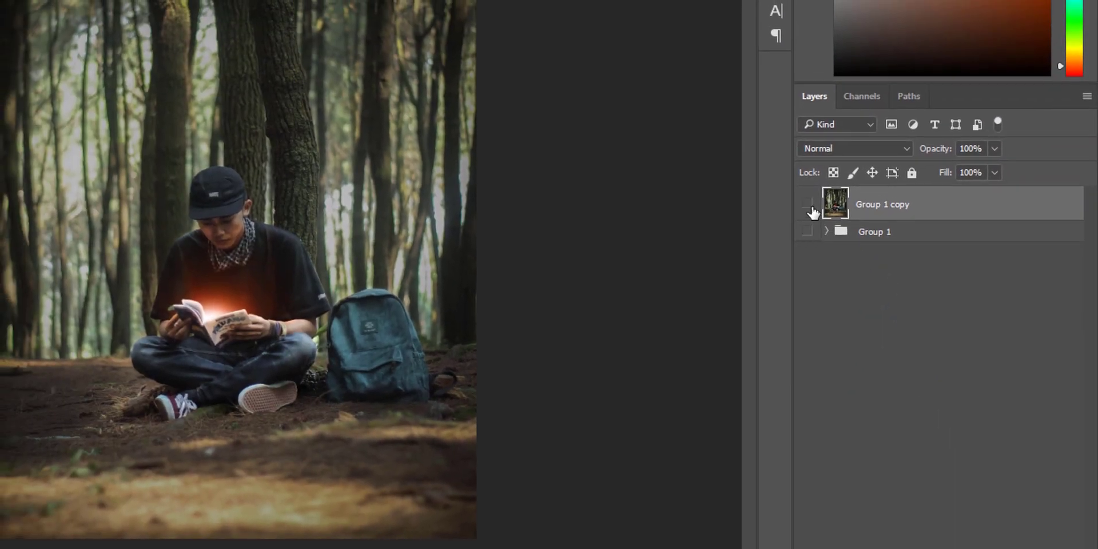
Compare the merged Group 1 copy with the original Group 1 by toggling visibility, and select the copy.
{"action": "left_click", "coordinate": [808, 205]}
{"action": "left_click", "coordinate": [808, 205]}
{"action": "left_click", "coordinate": [807, 204]}
{"action": "left_click", "coordinate": [808, 204]}
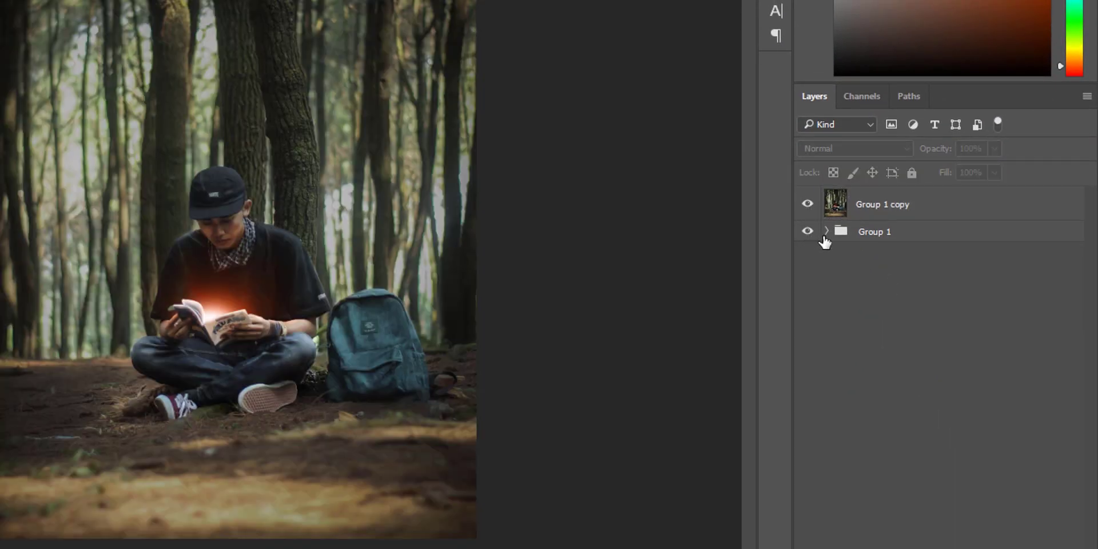
{"action": "left_click", "coordinate": [825, 239]}
{"action": "left_click", "coordinate": [827, 231]}
{"action": "left_click", "coordinate": [826, 231]}
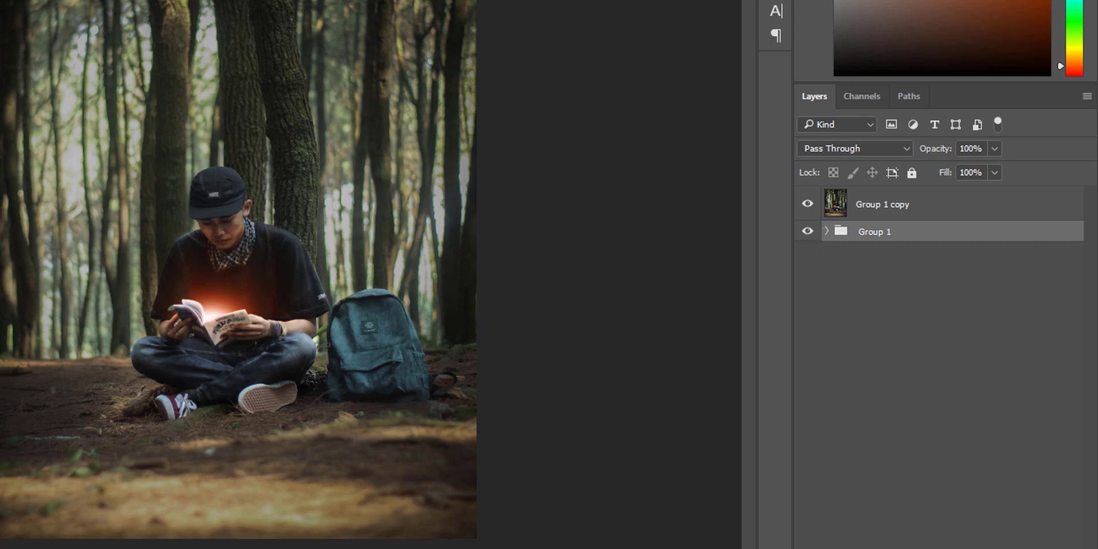
{"action": "left_click", "coordinate": [934, 212]}
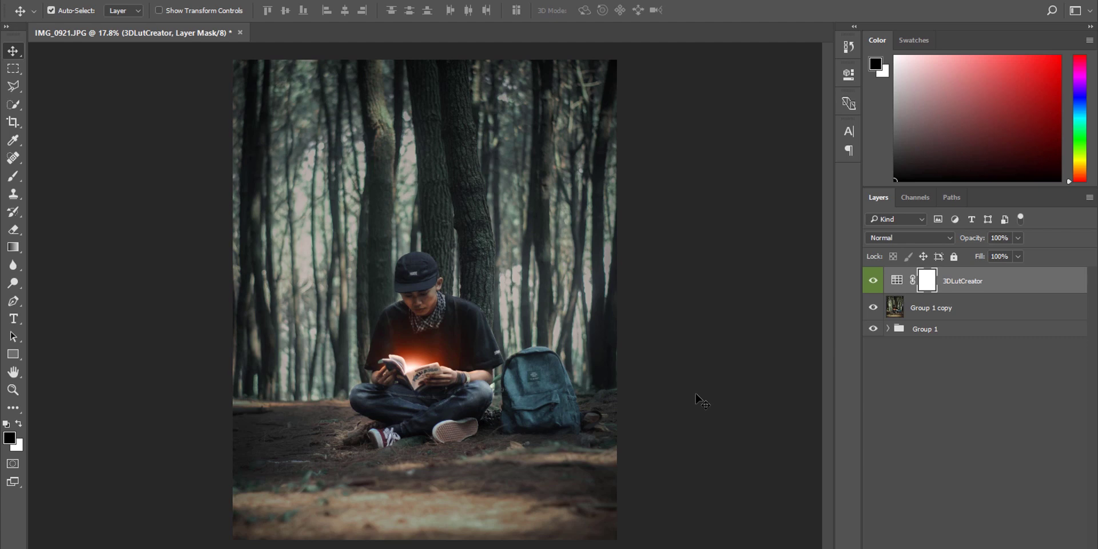
Hide the 3DLutCreator grading layer and add a Color Lookup adjustment layer above it.
{"action": "left_click", "coordinate": [875, 285]}
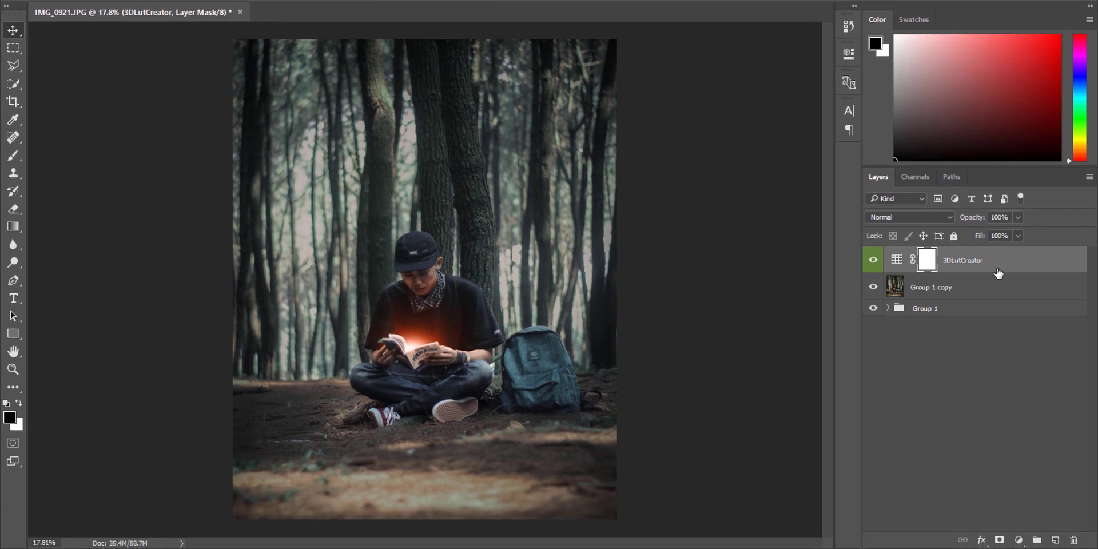
{"action": "key", "text": "ctrl+2"}
{"action": "left_click", "coordinate": [879, 269]}
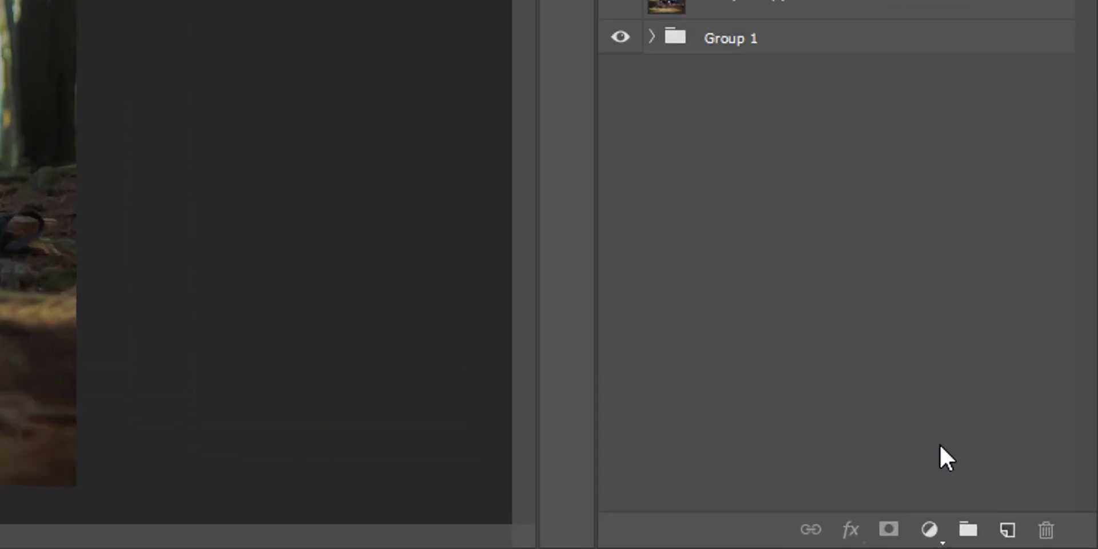
{"action": "left_click", "coordinate": [1018, 540]}
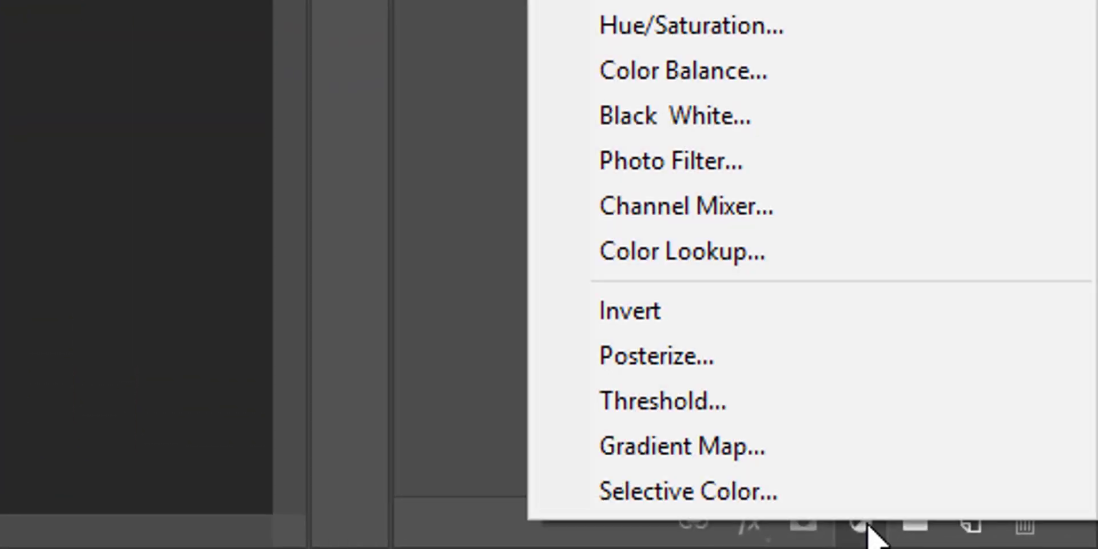
{"action": "left_click", "coordinate": [714, 256]}
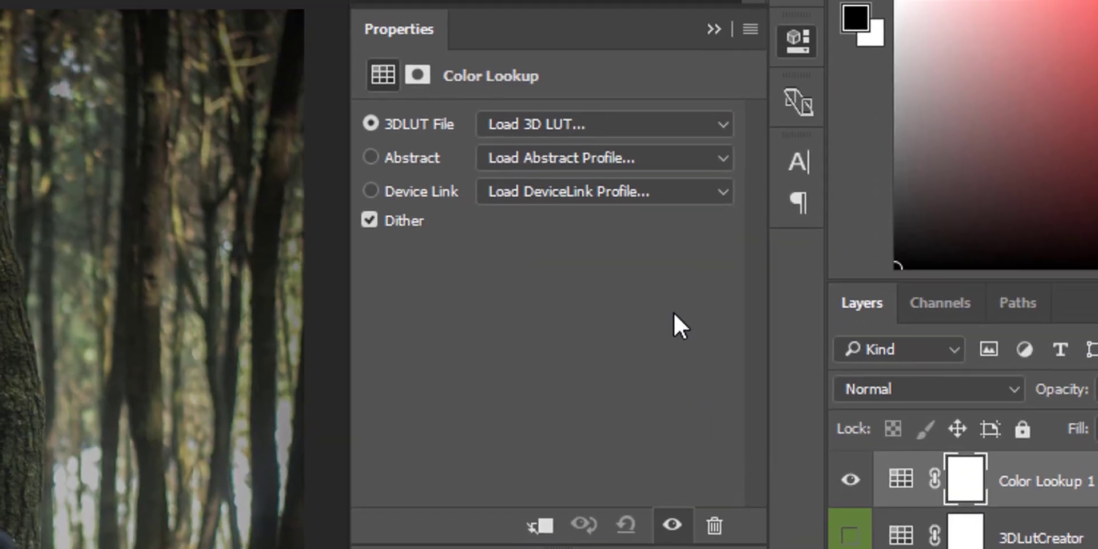
{"action": "left_click", "coordinate": [669, 125]}
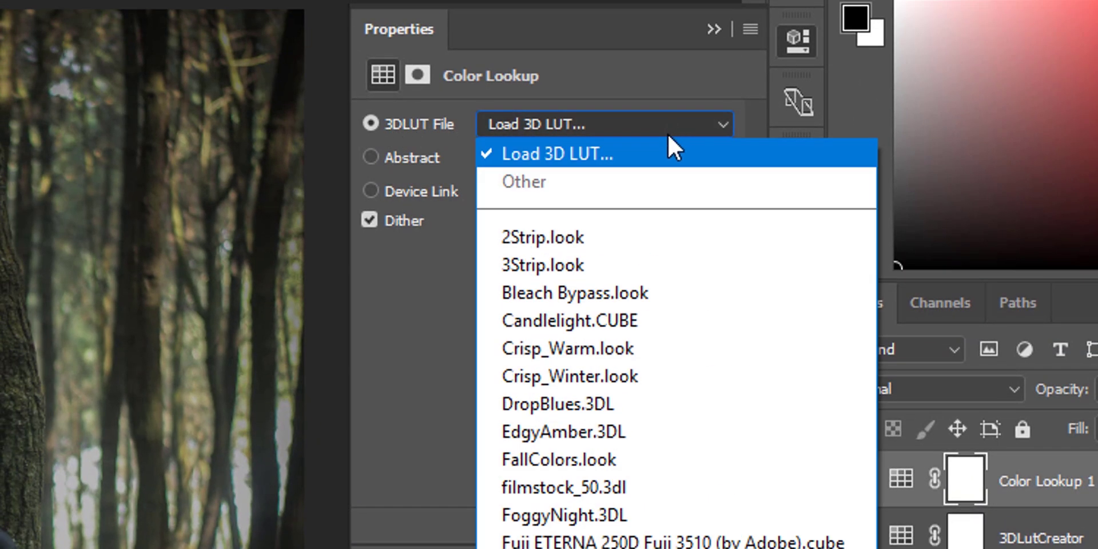
{"action": "left_click", "coordinate": [567, 156]}
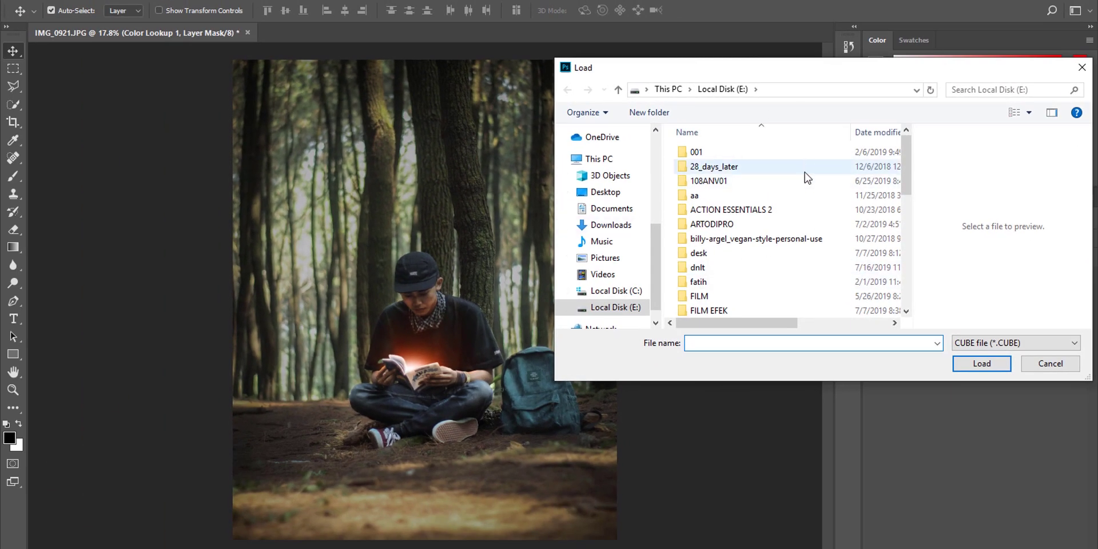
{"action": "left_click", "coordinate": [1051, 363]}
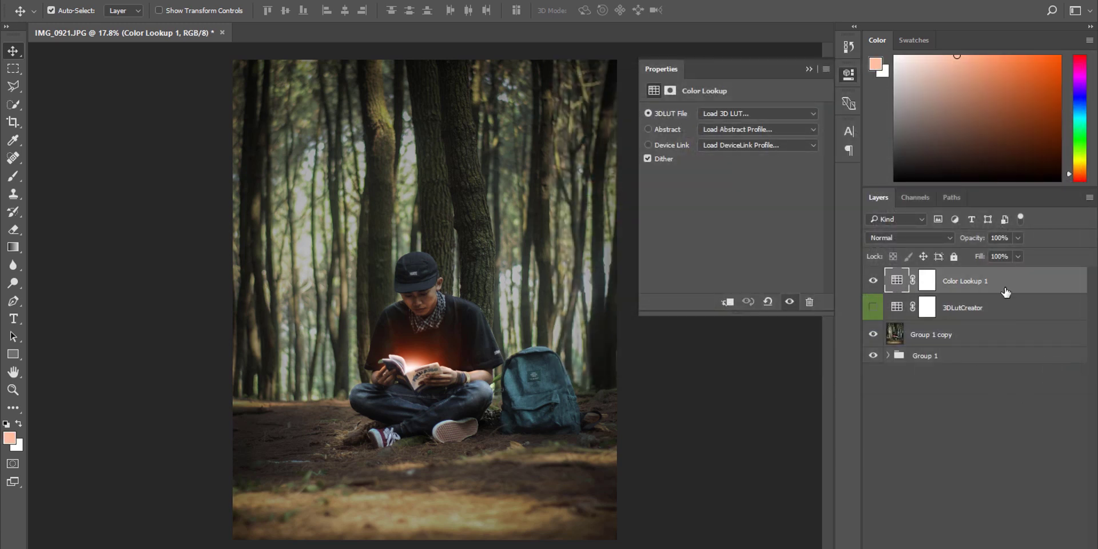
Remove the Color Lookup 1 layer, then select Group 1 copy and compare the image with and without the 3DLutCreator grade, leaving it shown.
{"action": "left_click", "coordinate": [655, 414]}
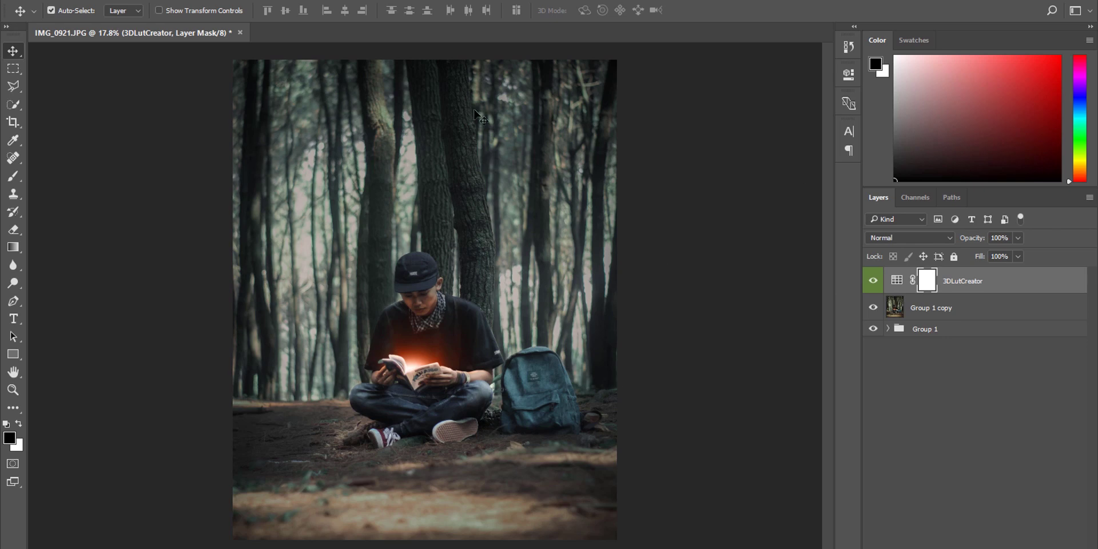
{"action": "left_click", "coordinate": [977, 311]}
{"action": "left_click", "coordinate": [874, 281]}
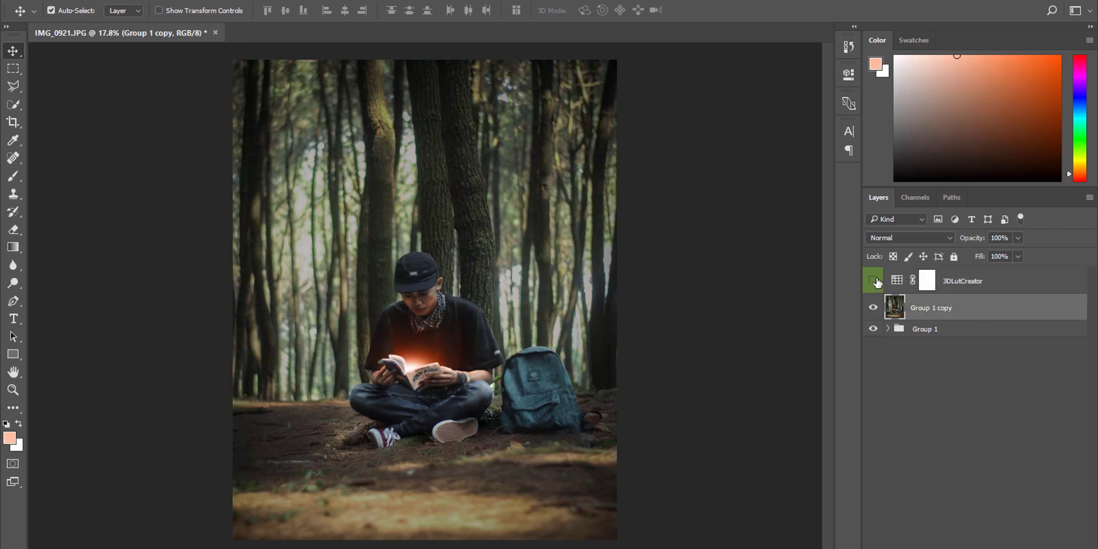
{"action": "left_click", "coordinate": [874, 280]}
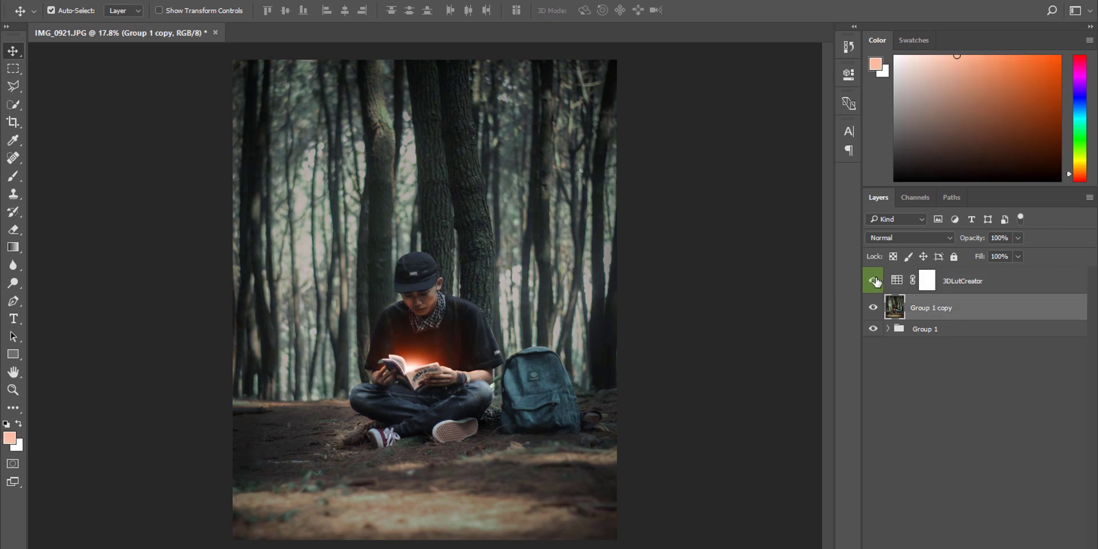